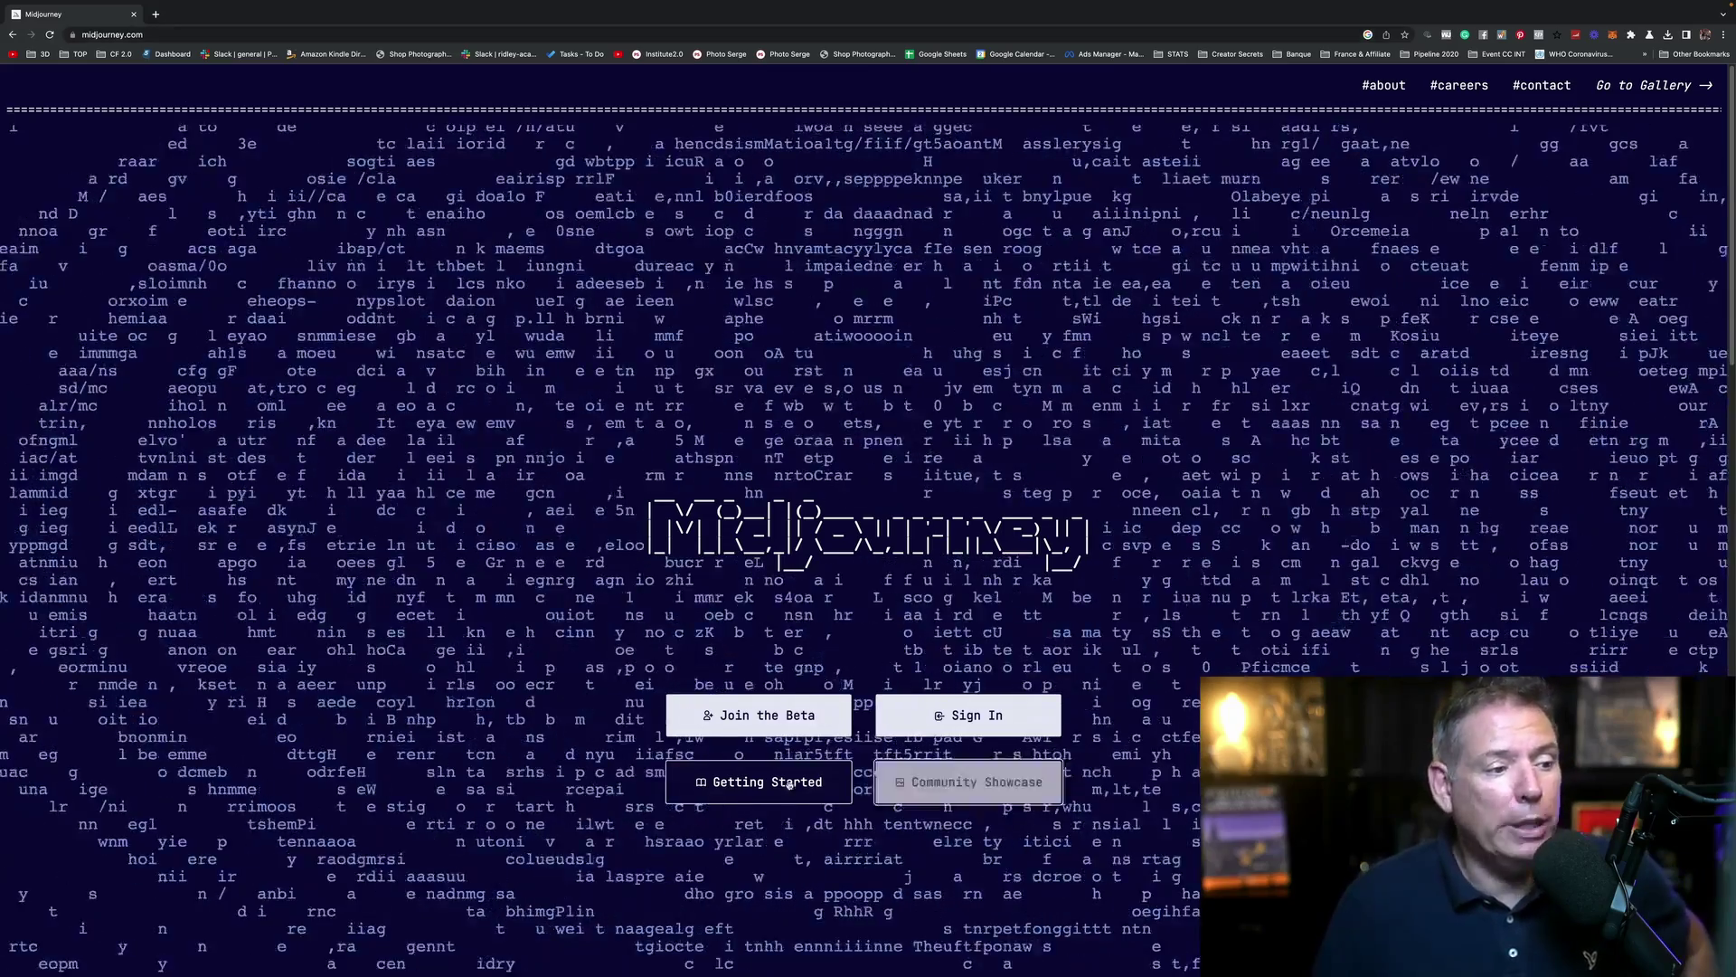
Join the Midjourney beta through its Discord invite to reach the server's announcements channel
left_click(747, 715)
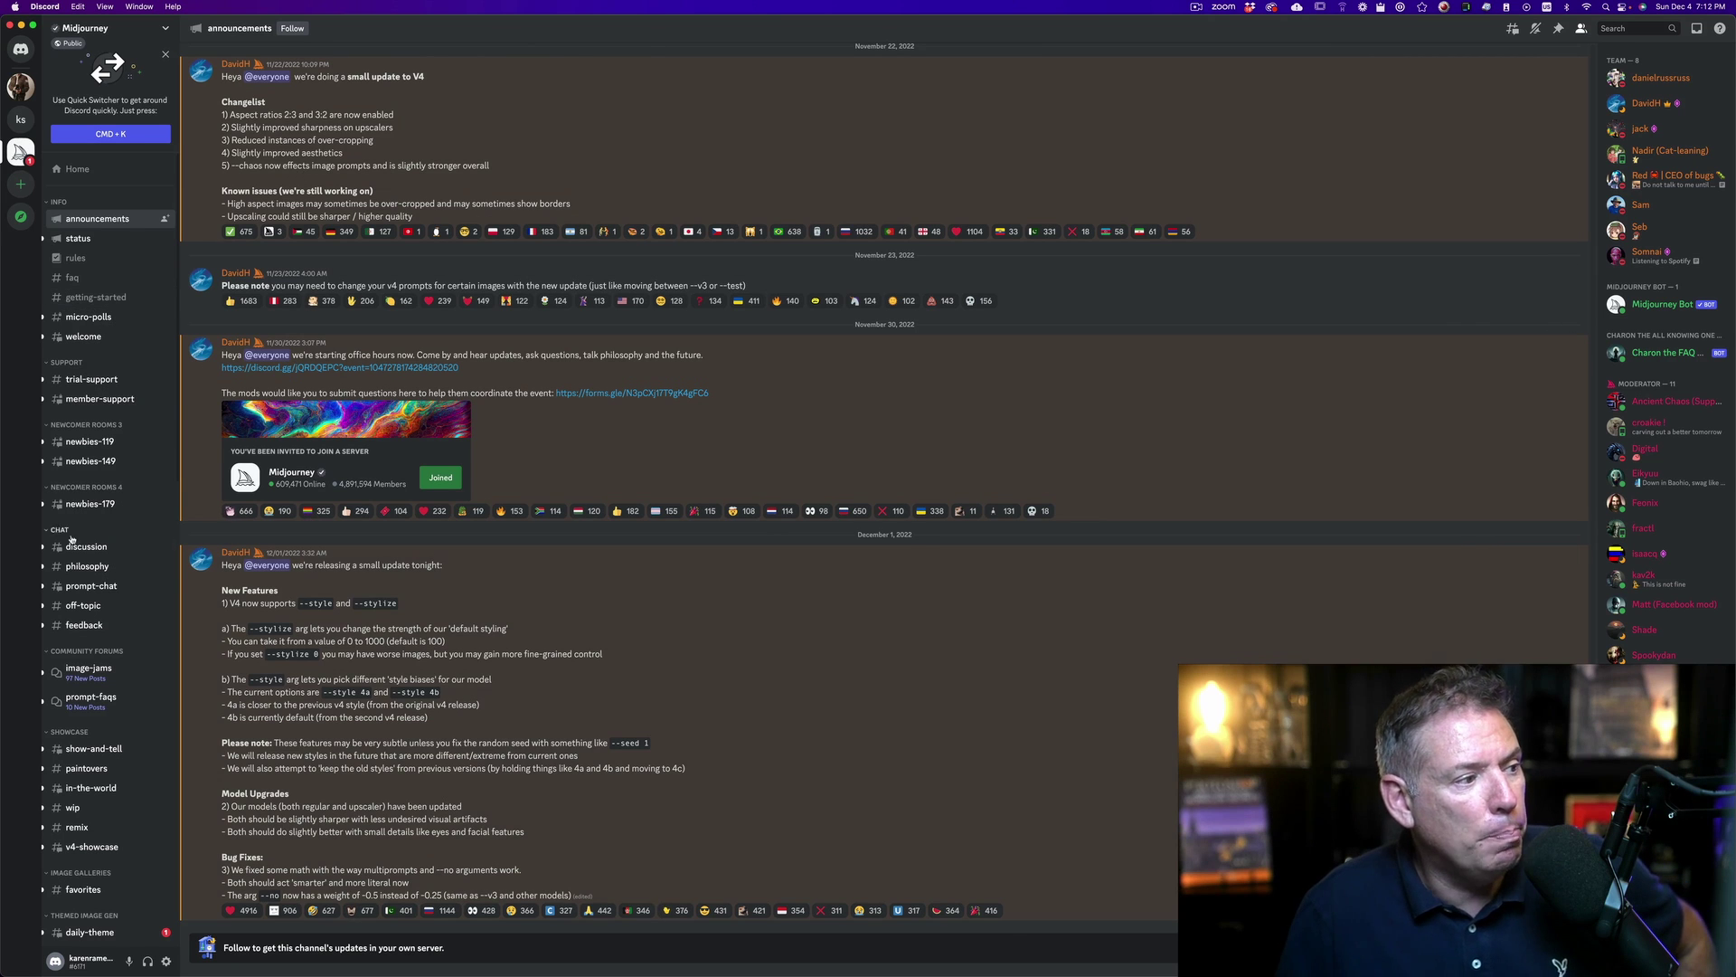
Switch to the newbies-119 channel and scroll through other members' Midjourney image grids
mouse_move(119, 450)
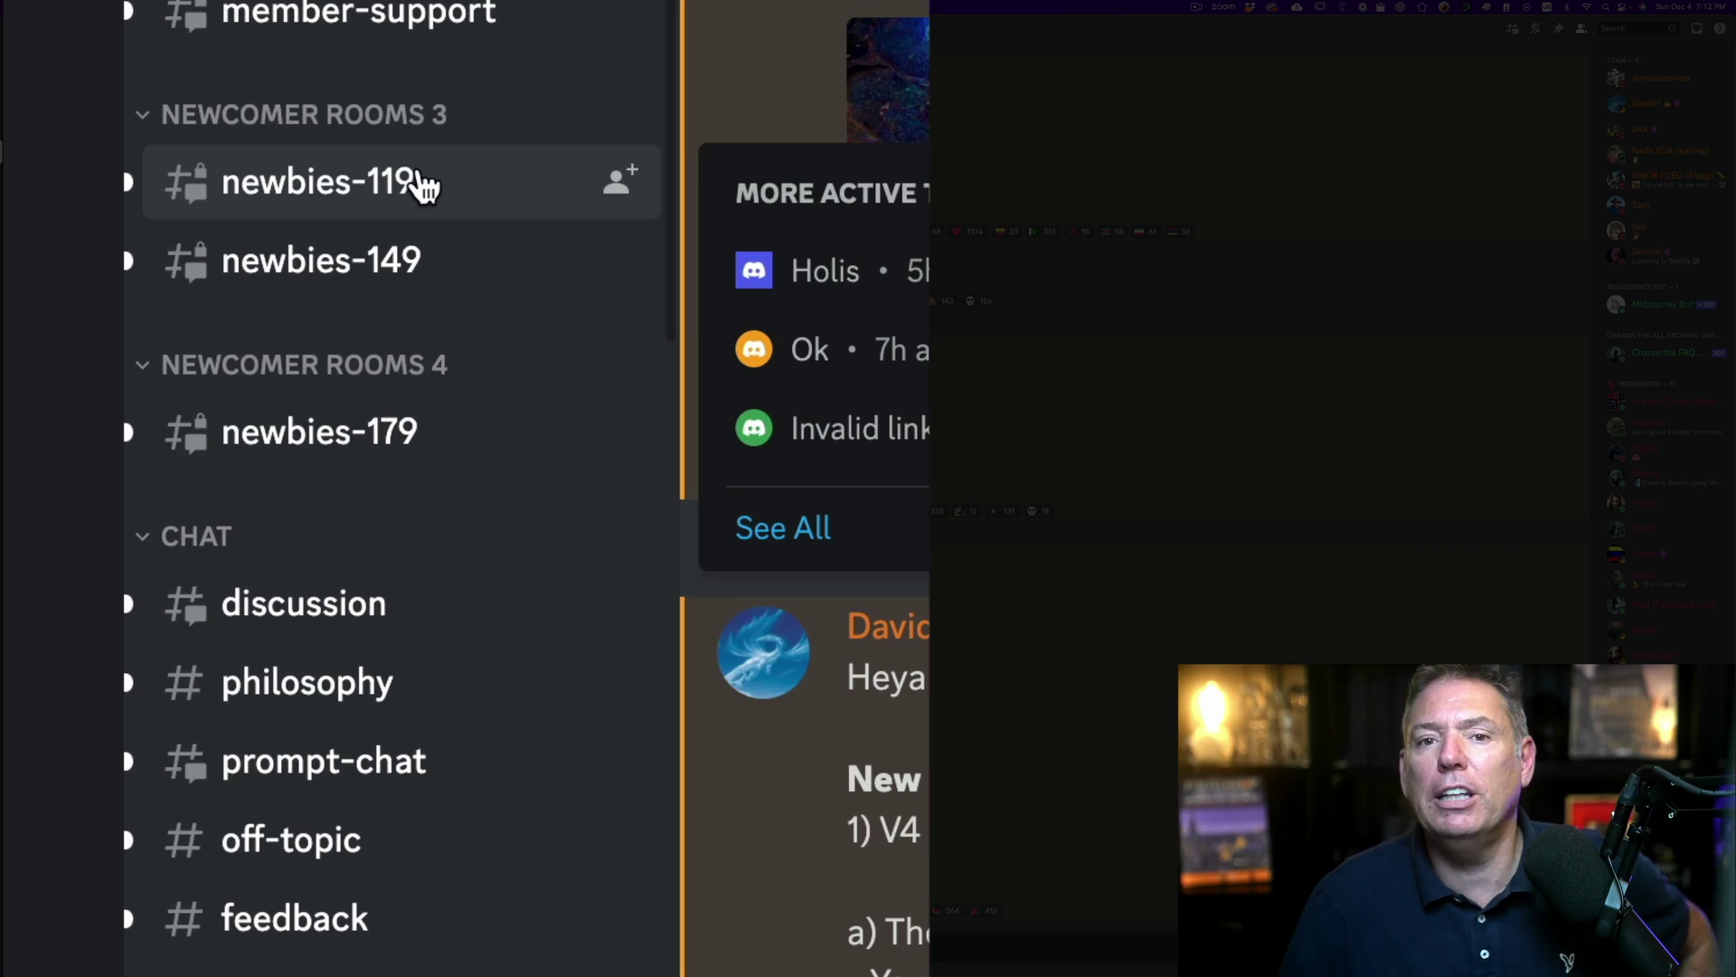
left_click(487, 201)
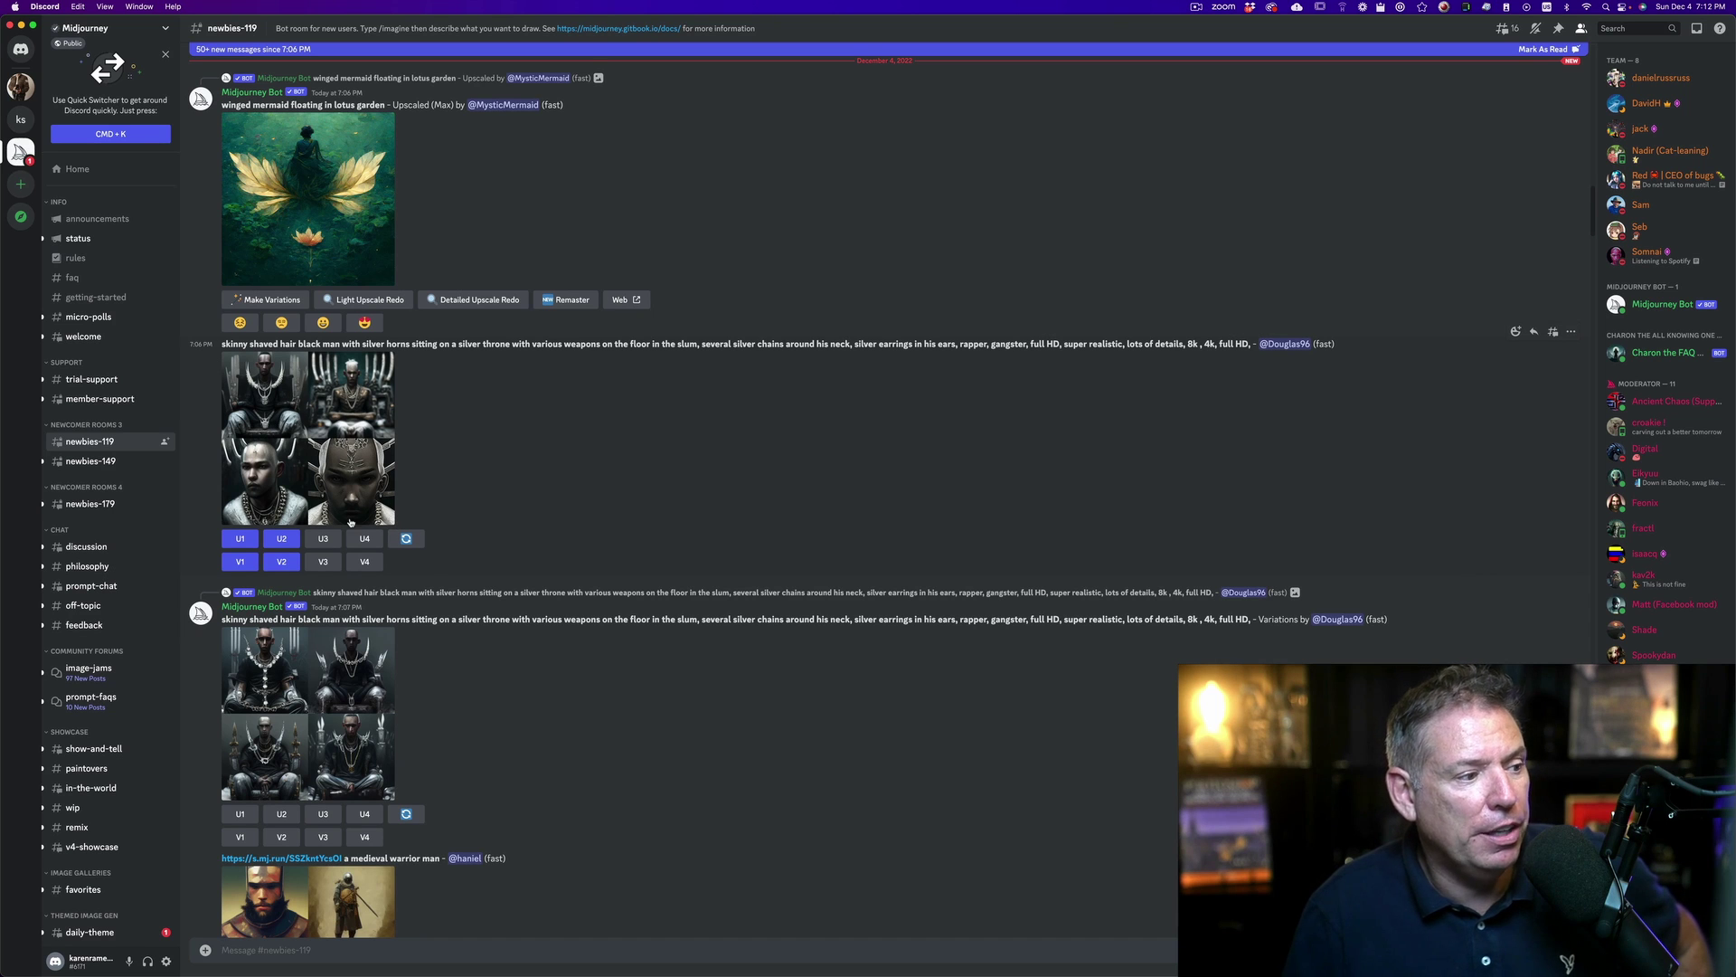
scroll(323, 604, "down", 1)
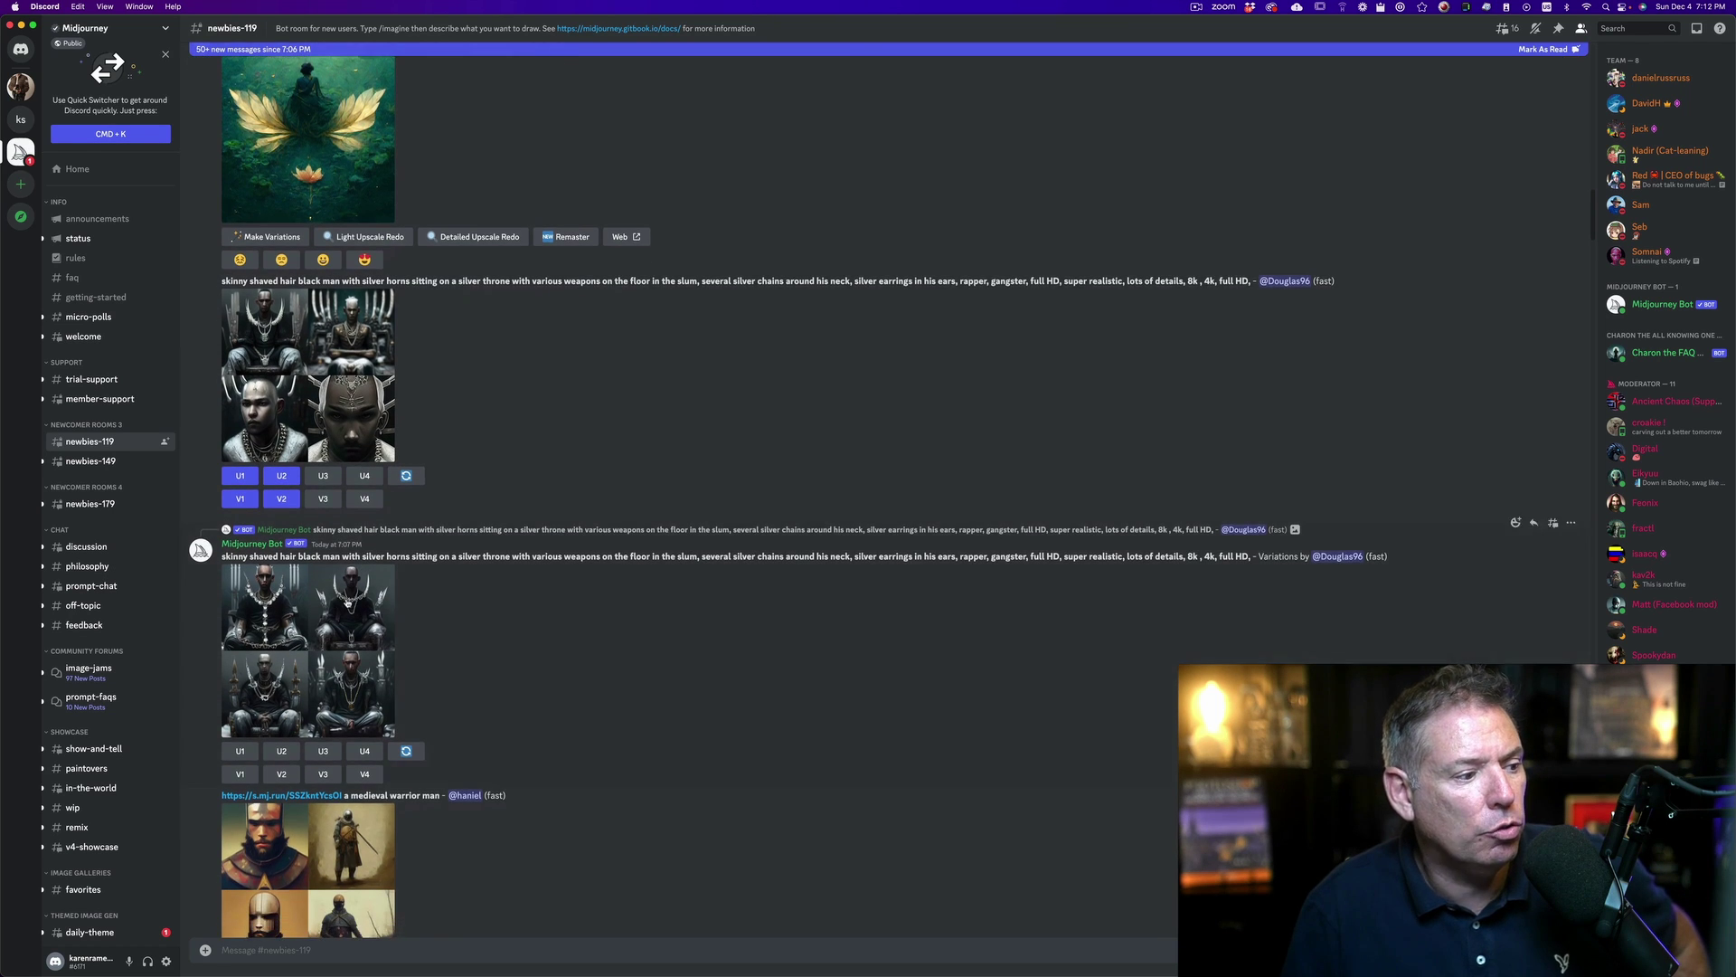
scroll(344, 600, "down", 4)
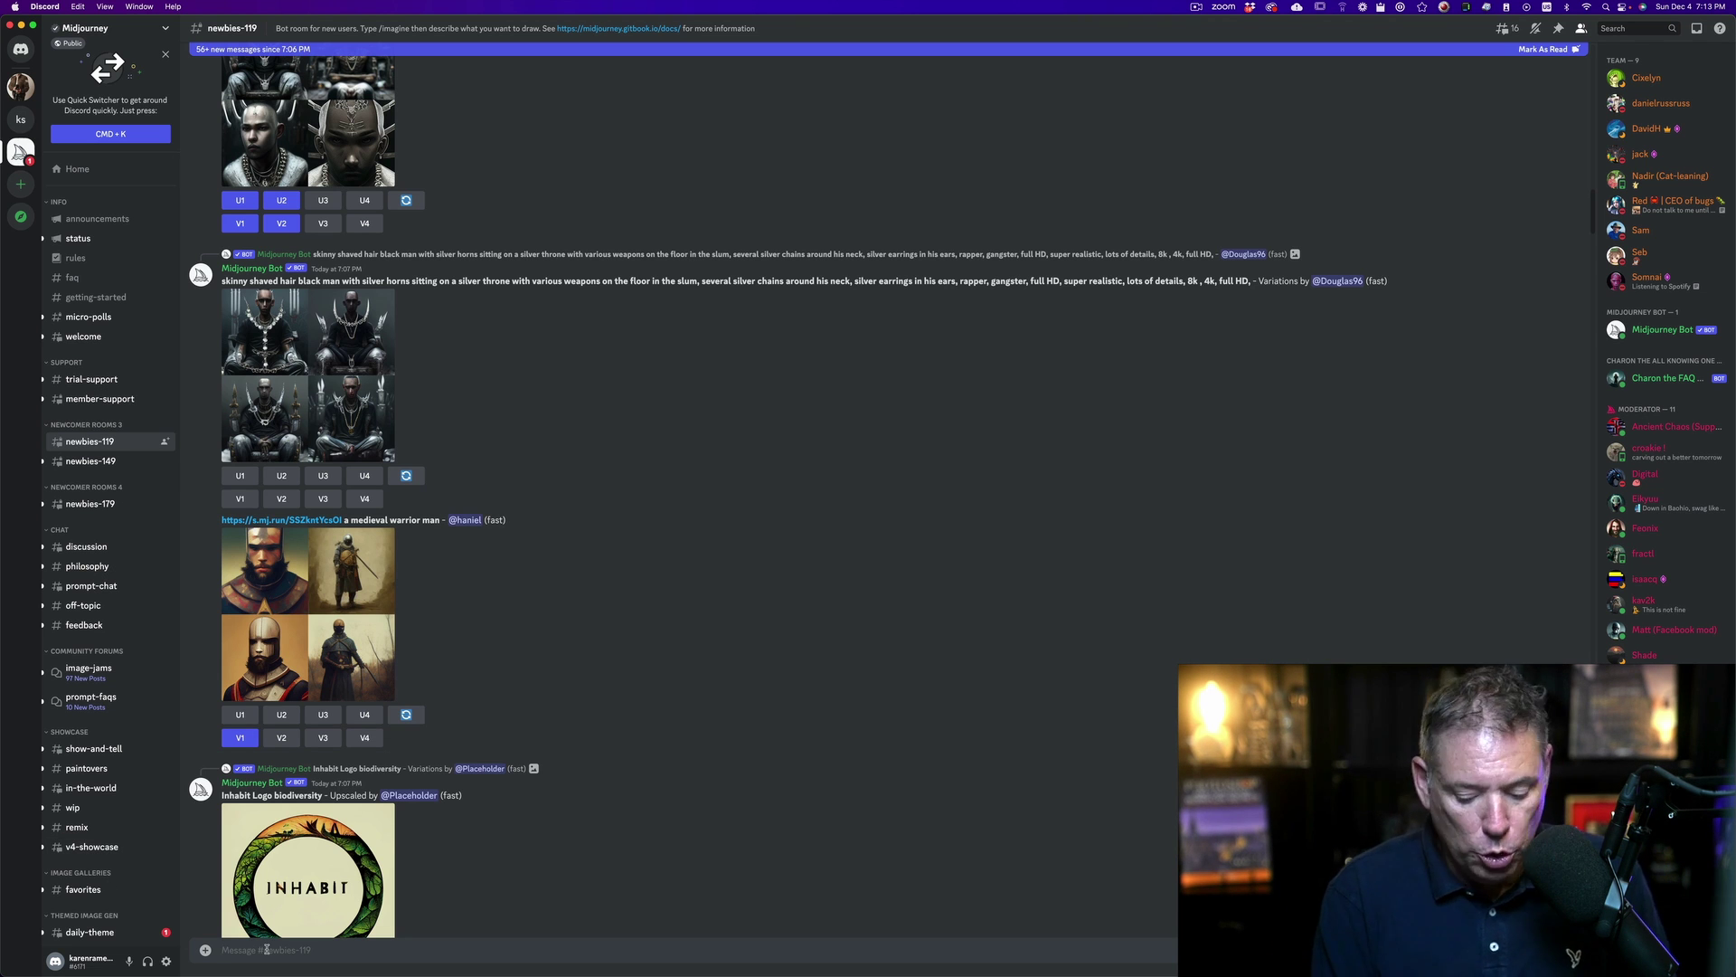
Submit /imagine with the prompt 'a beautiful photo of paris under the snow at blue hour --v 4'
type("/")
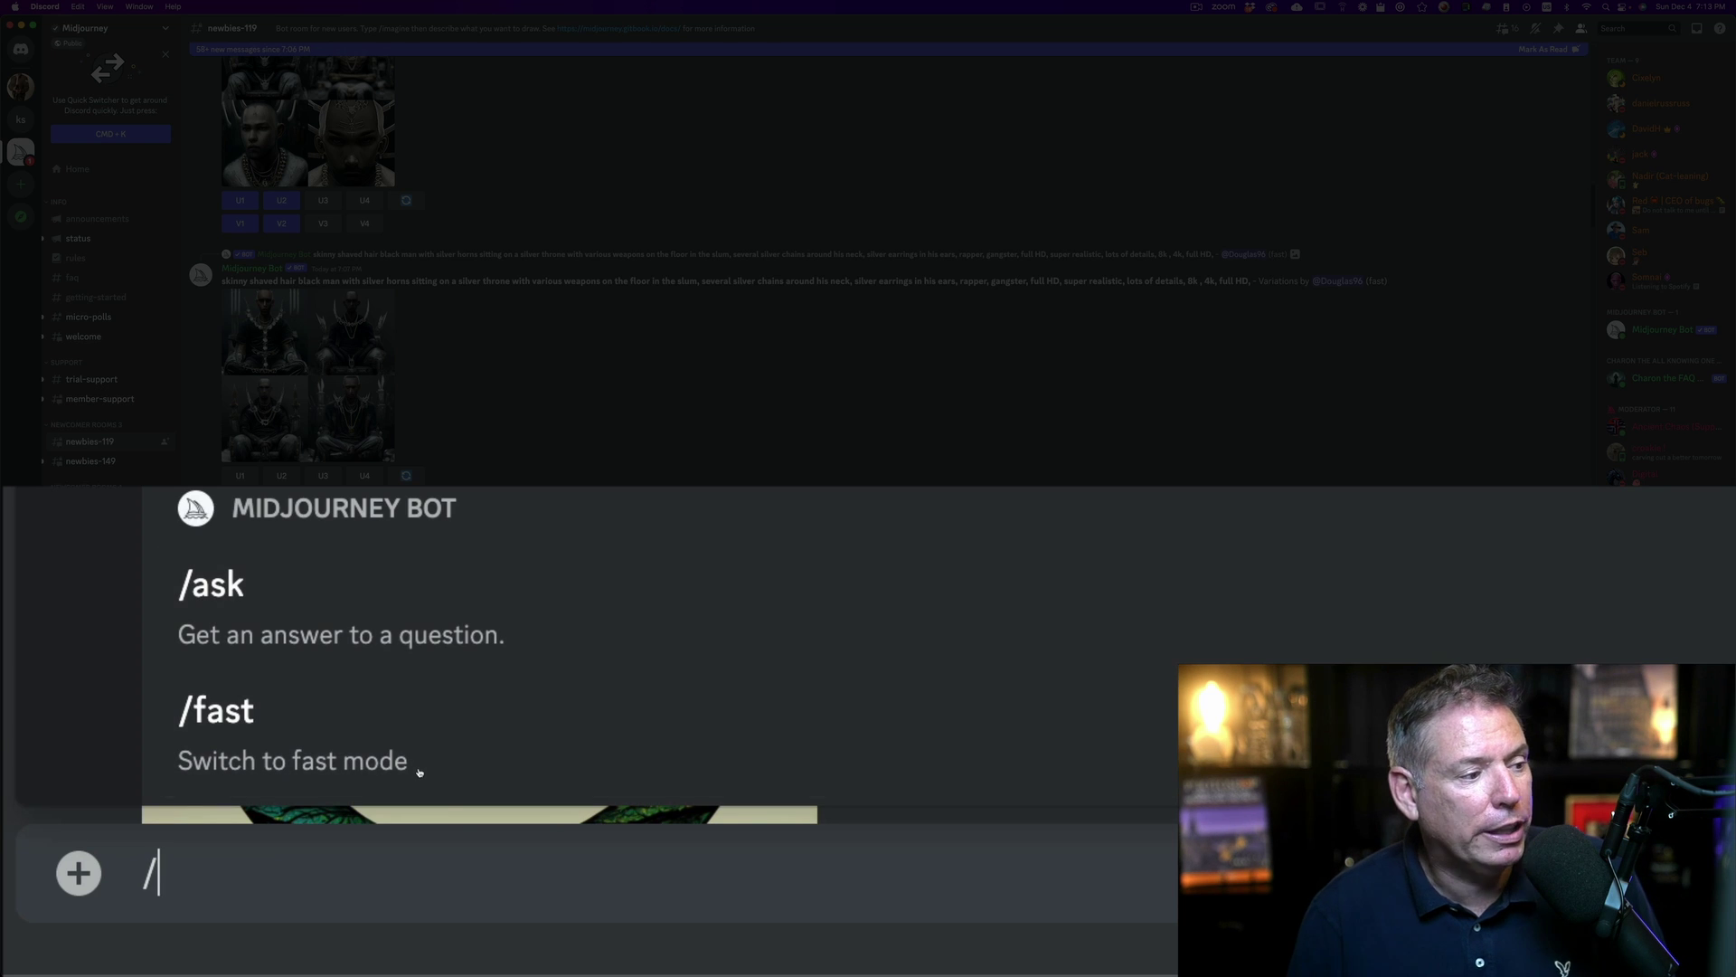
type("imagine")
key("Tab")
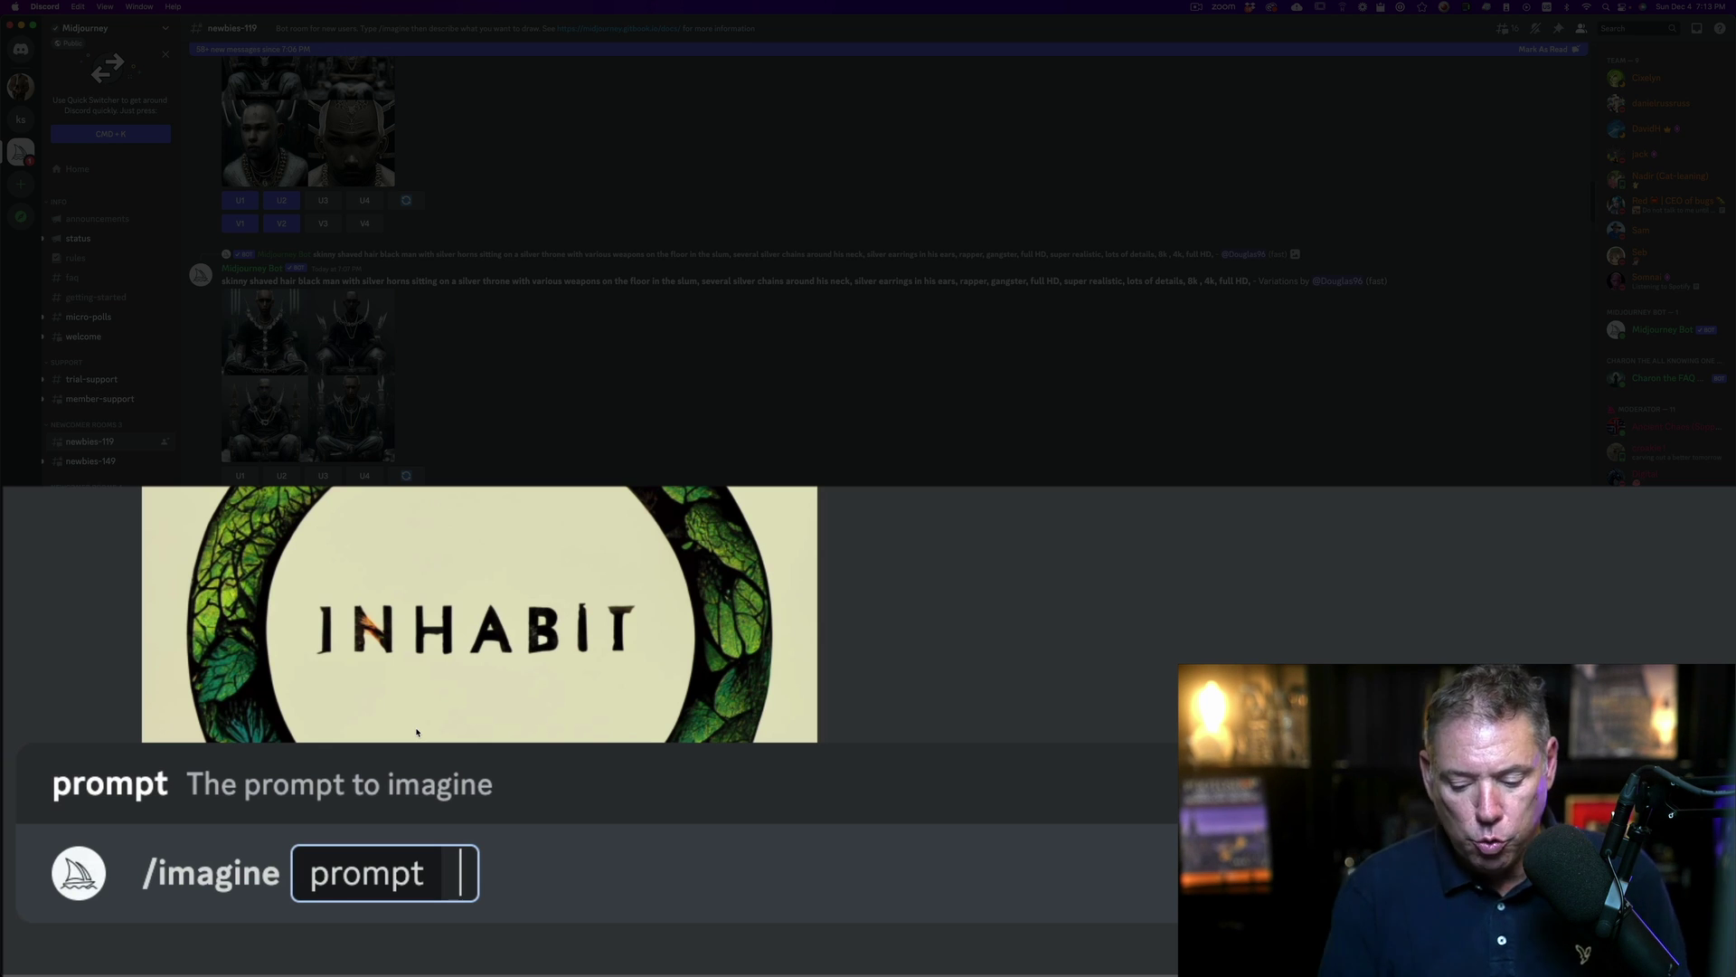
type("a beau")
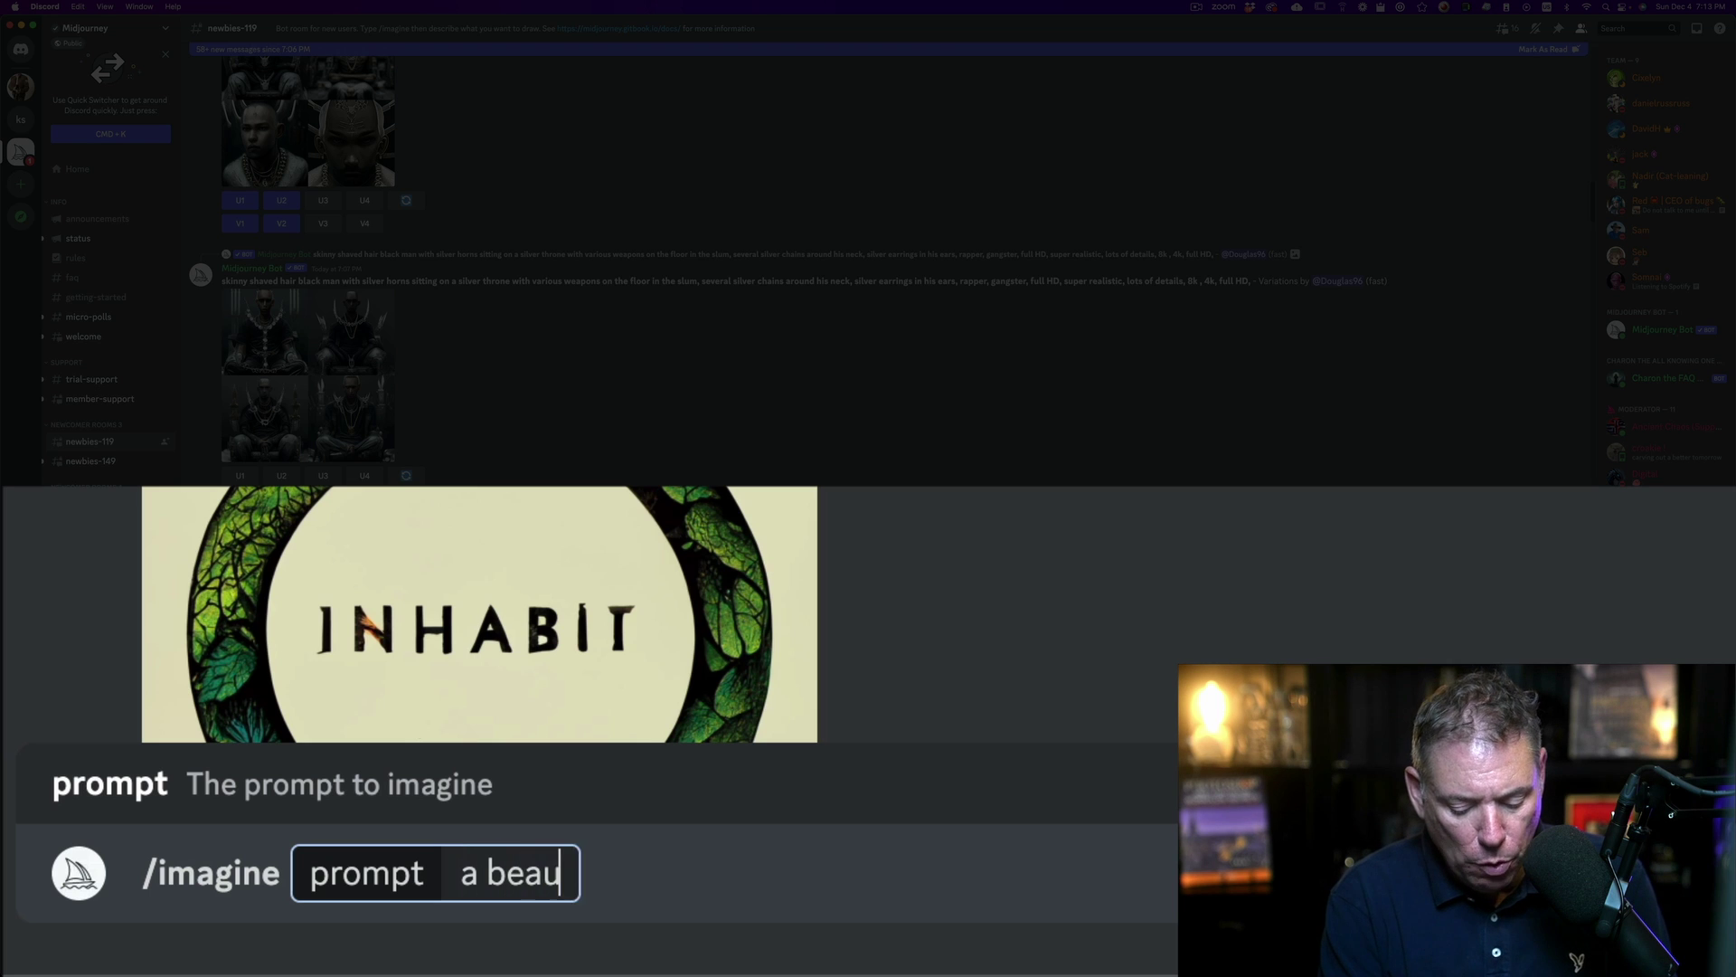
type("tiful")
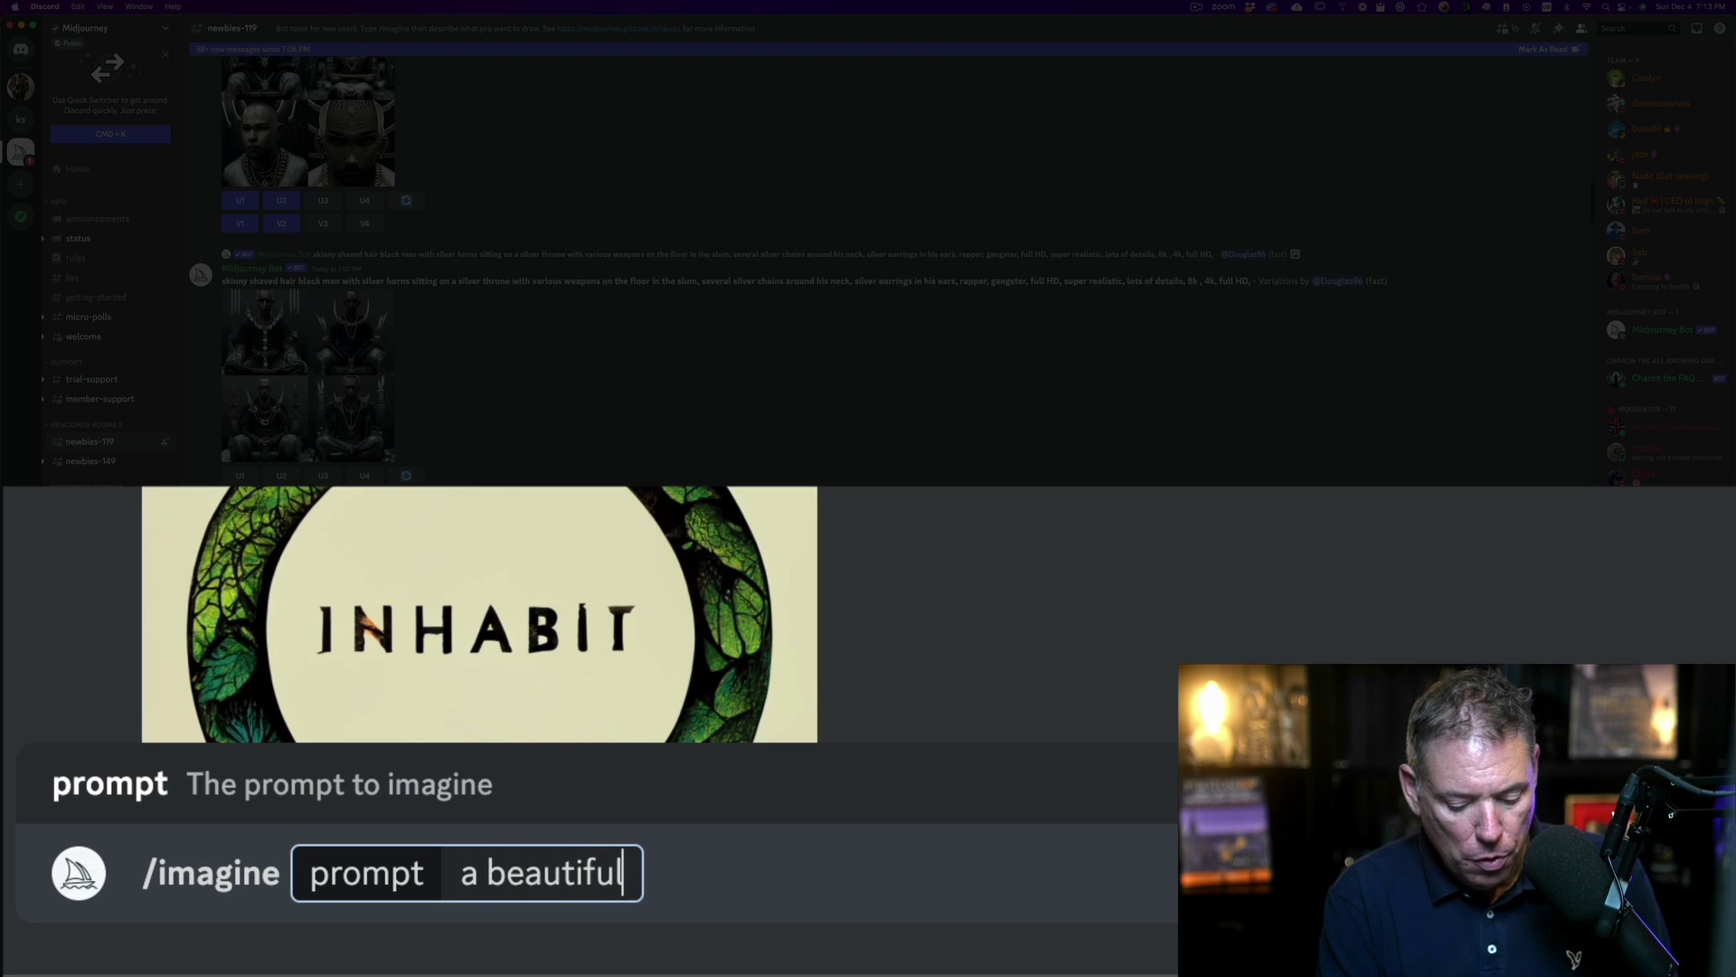
type(" photo of paris ")
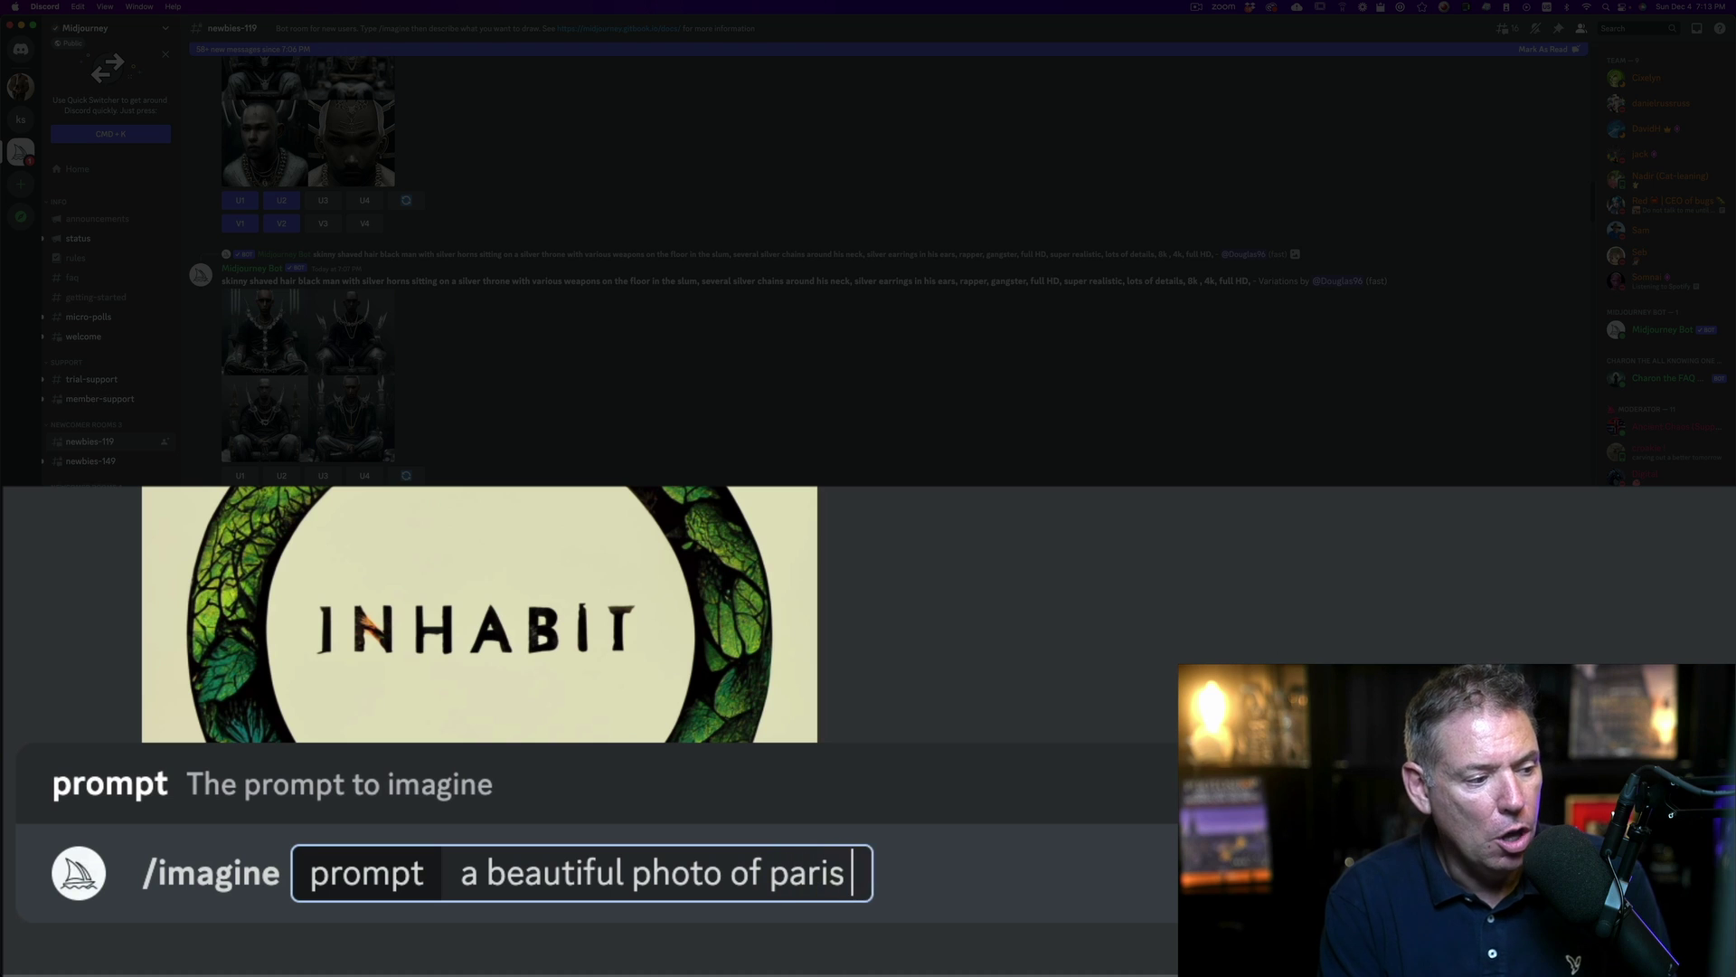
type("under rge")
key("BackSpace")
key("BackSpace")
key("BackSpace")
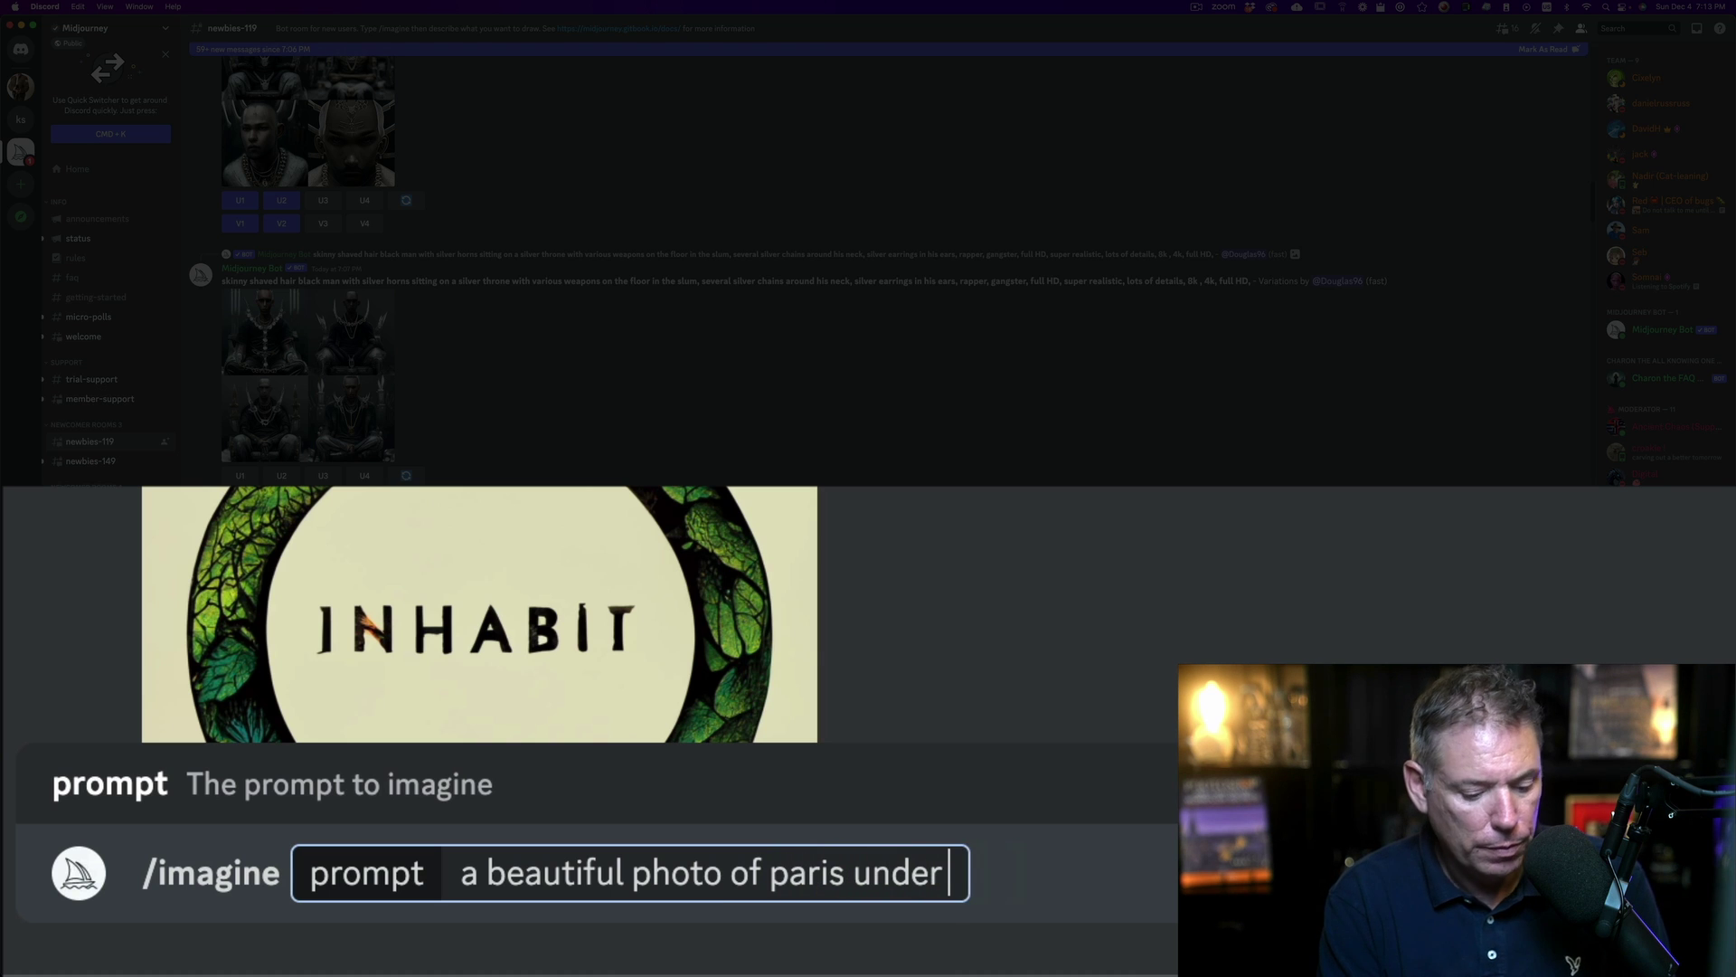
type("the snow ")
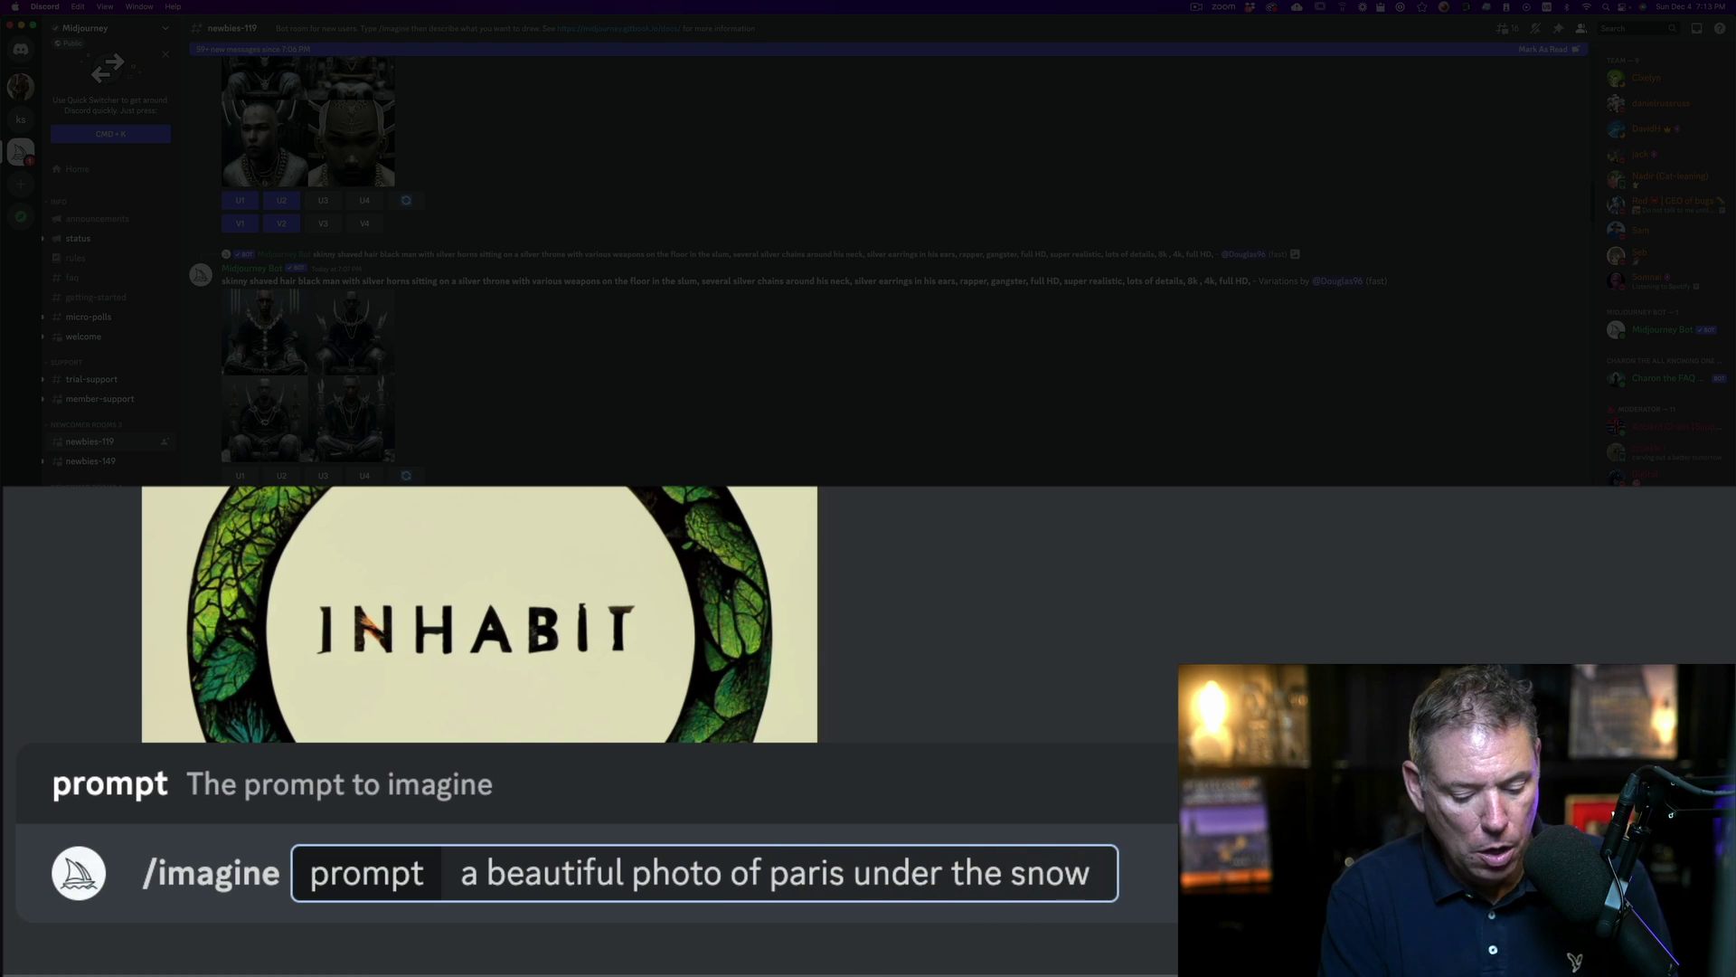
type("at blue hour --v 4")
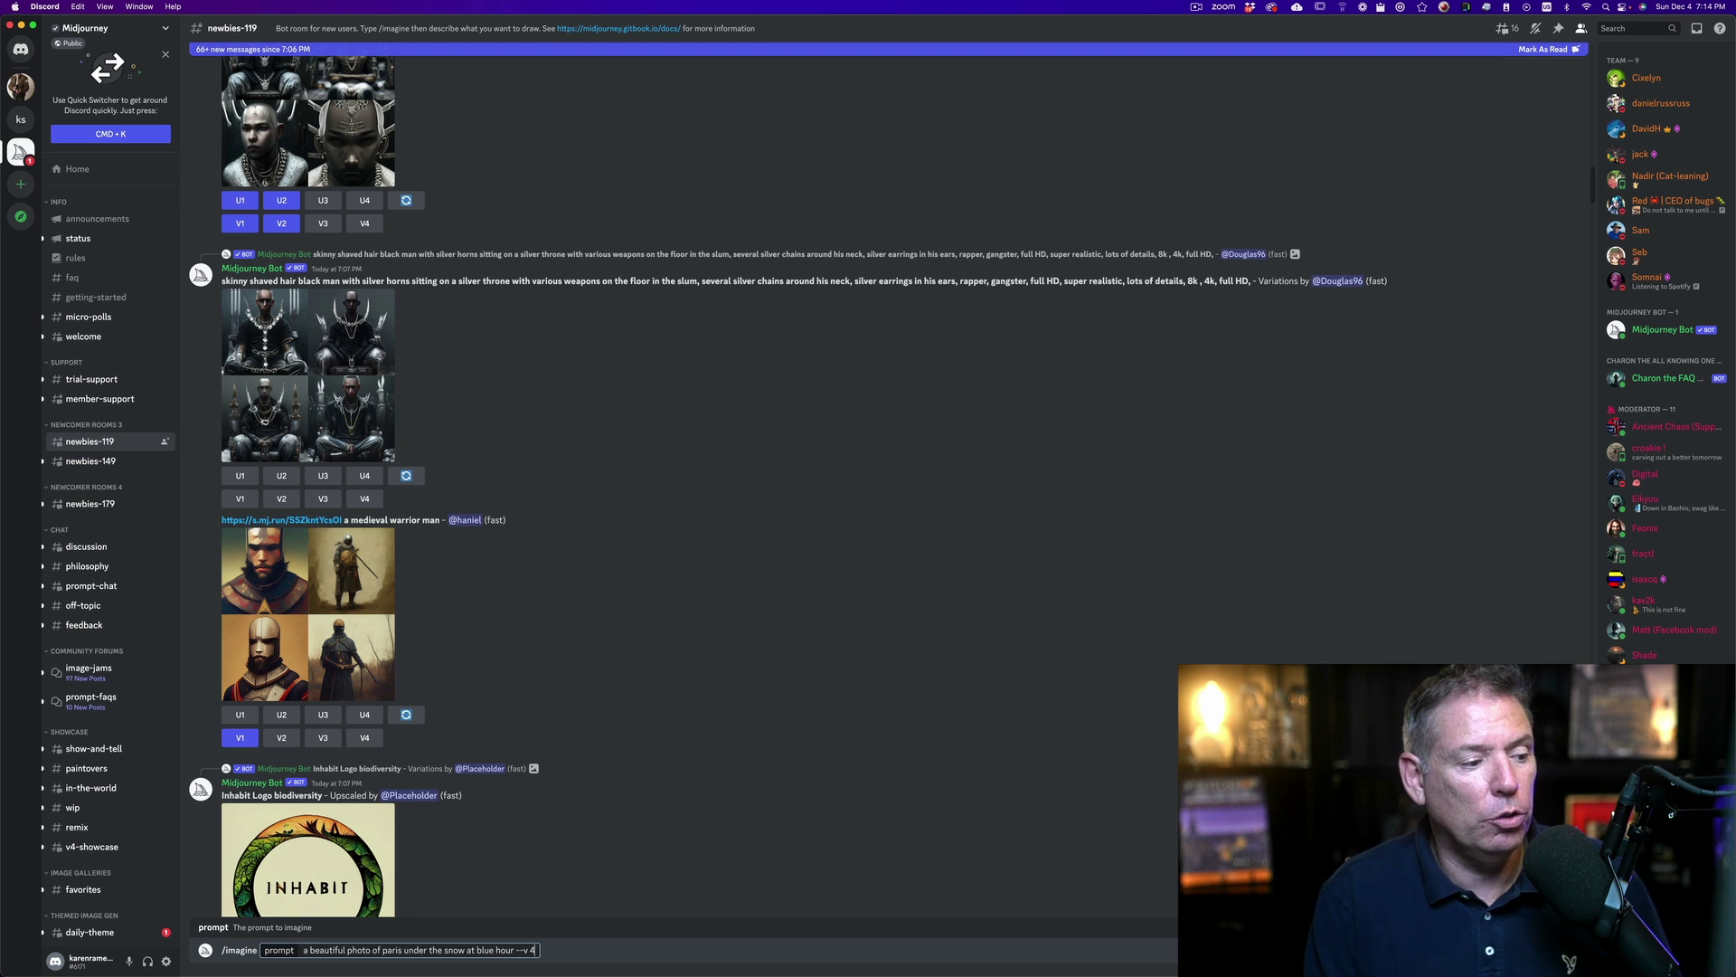
key("Return")
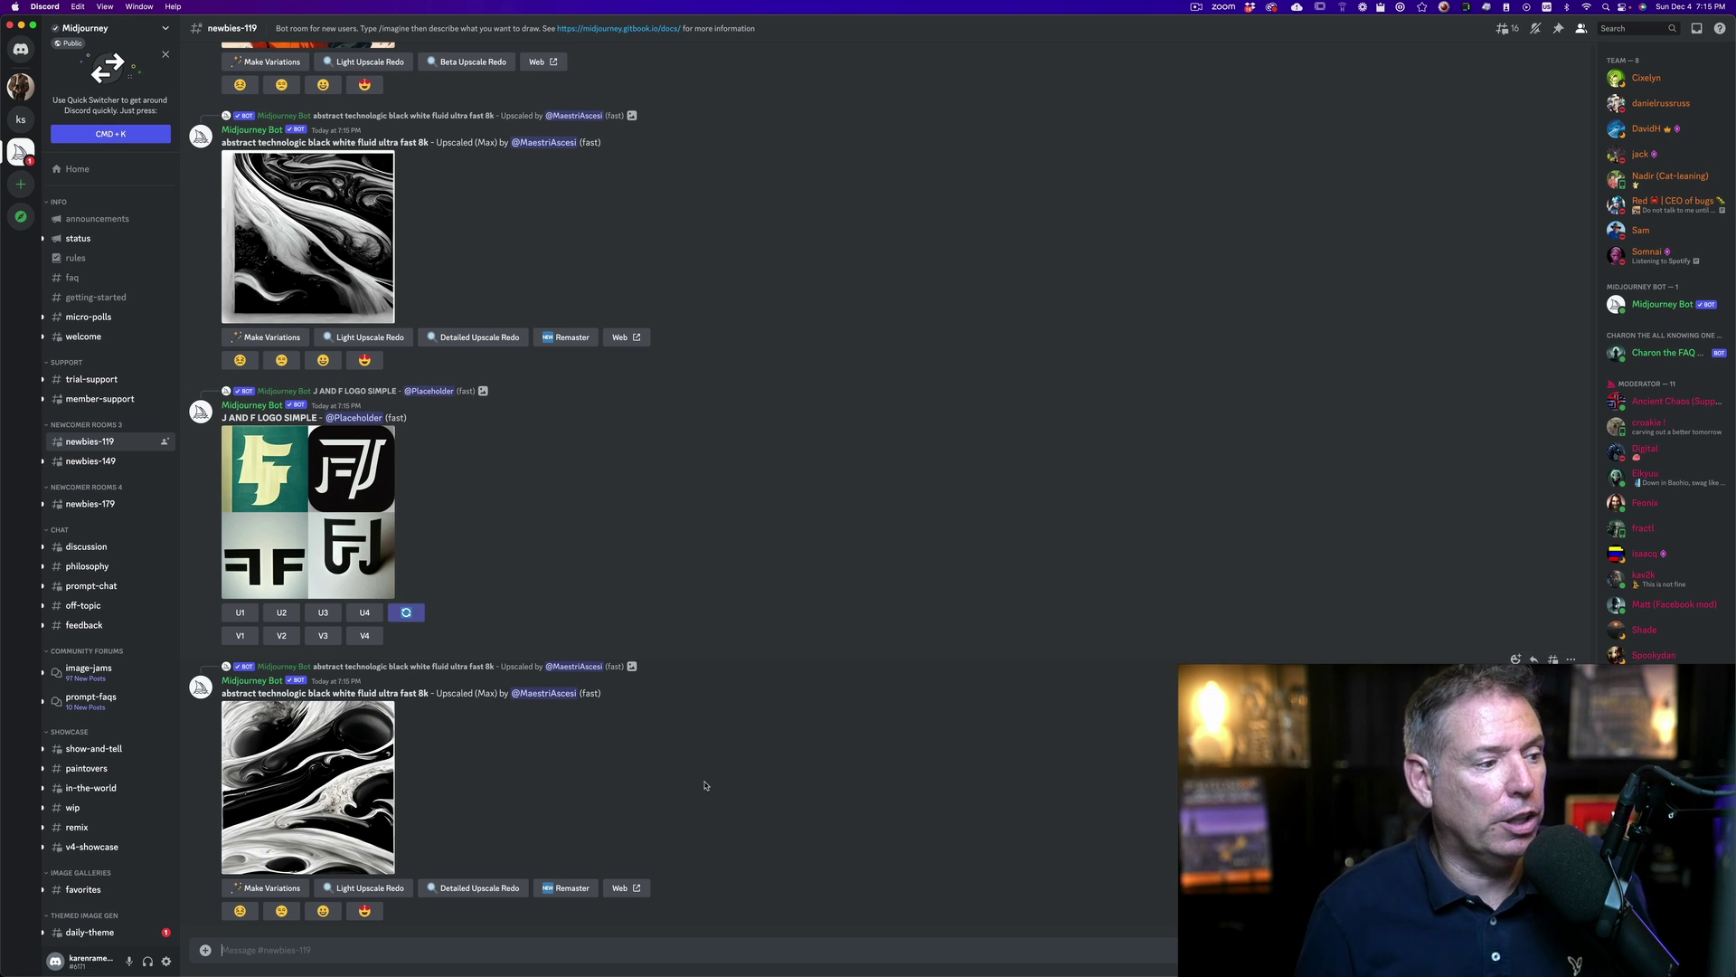
Scroll up to the snowy Paris blue-hour result grid and enlarge it
scroll(693, 788, "up", 8)
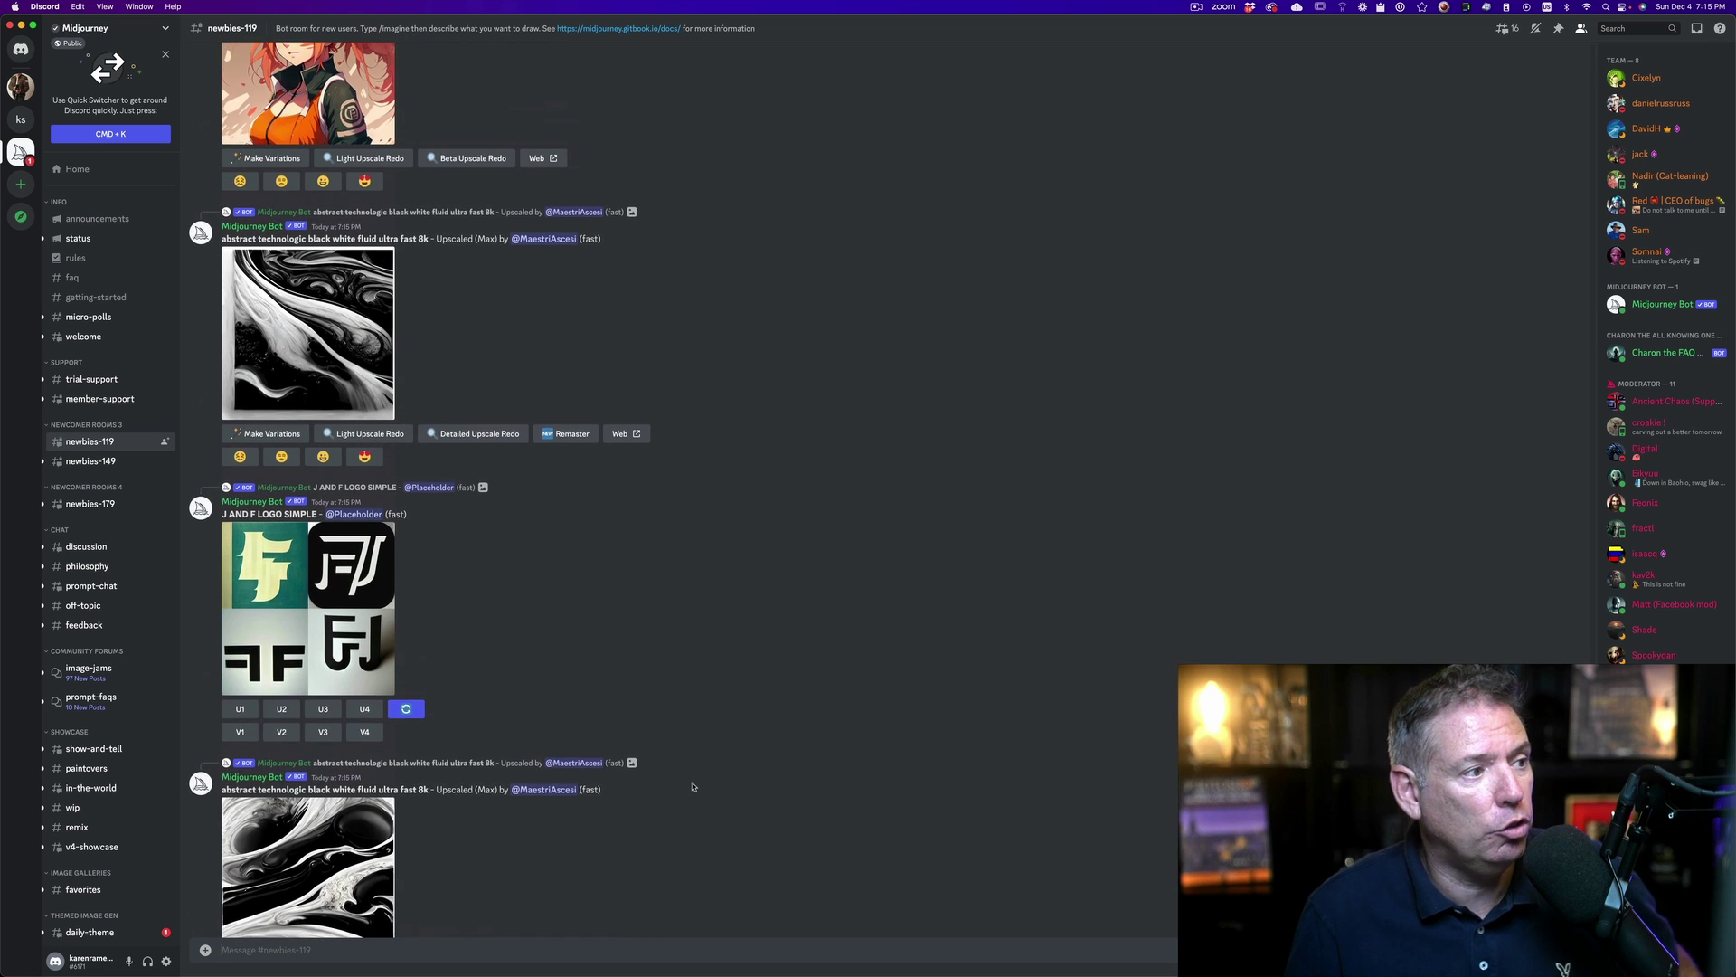
scroll(794, 728, "up", 15)
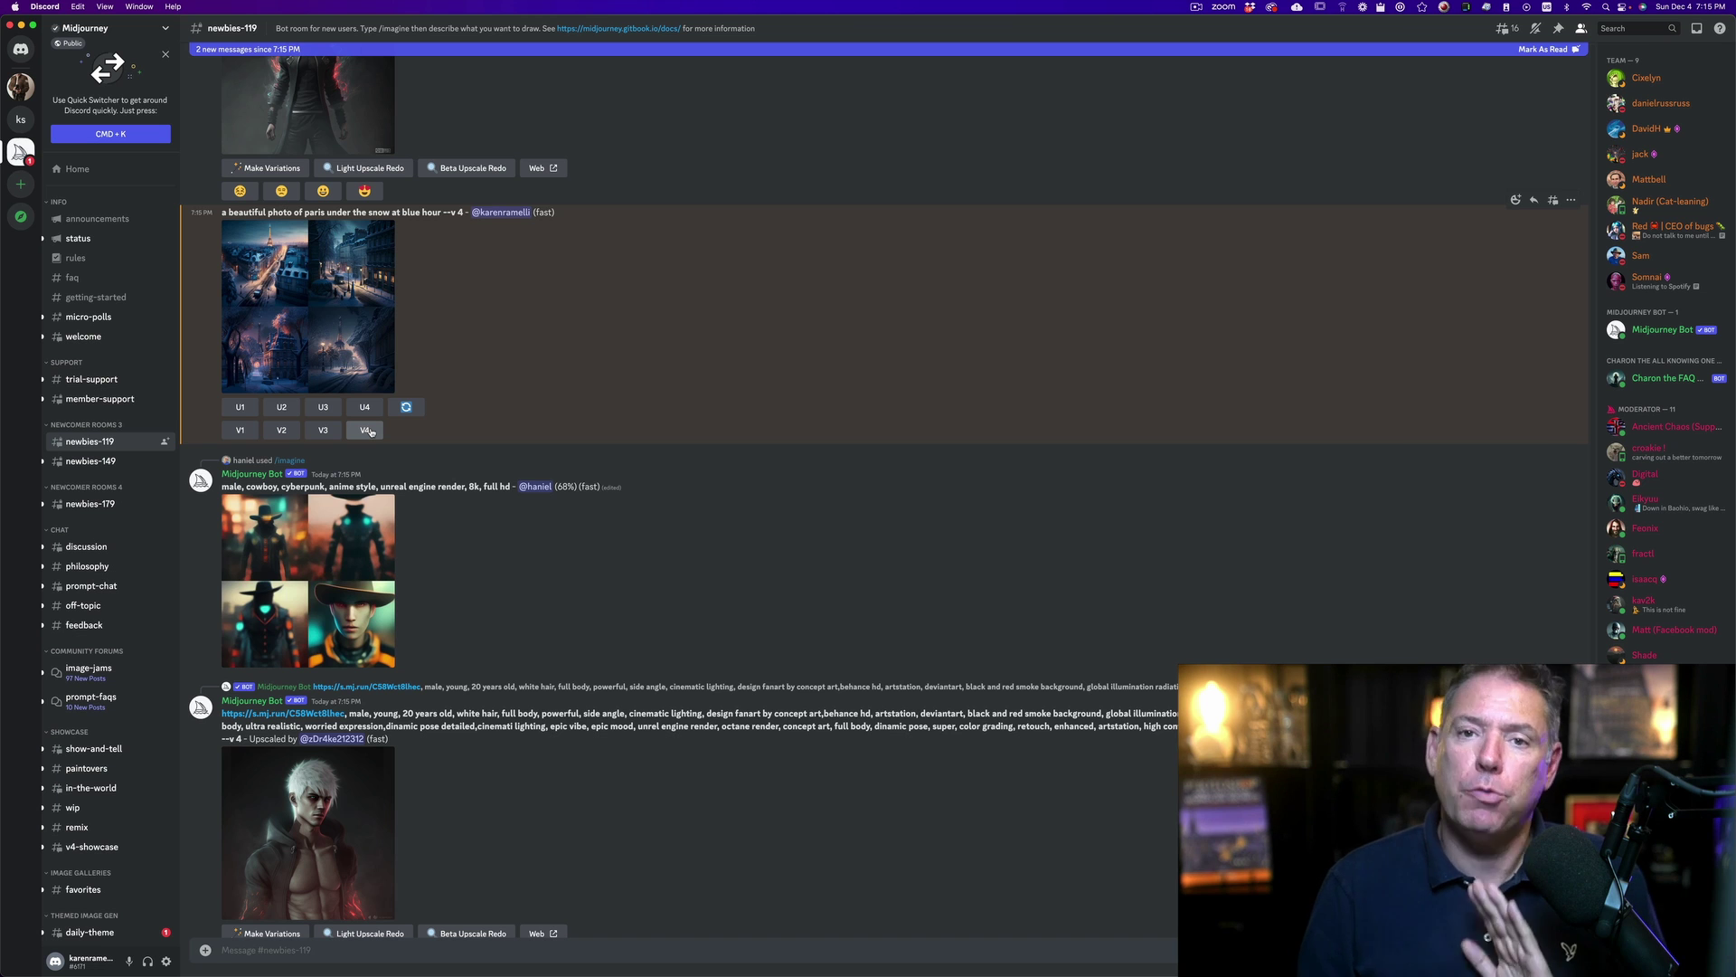
scroll(546, 423, "up", 1)
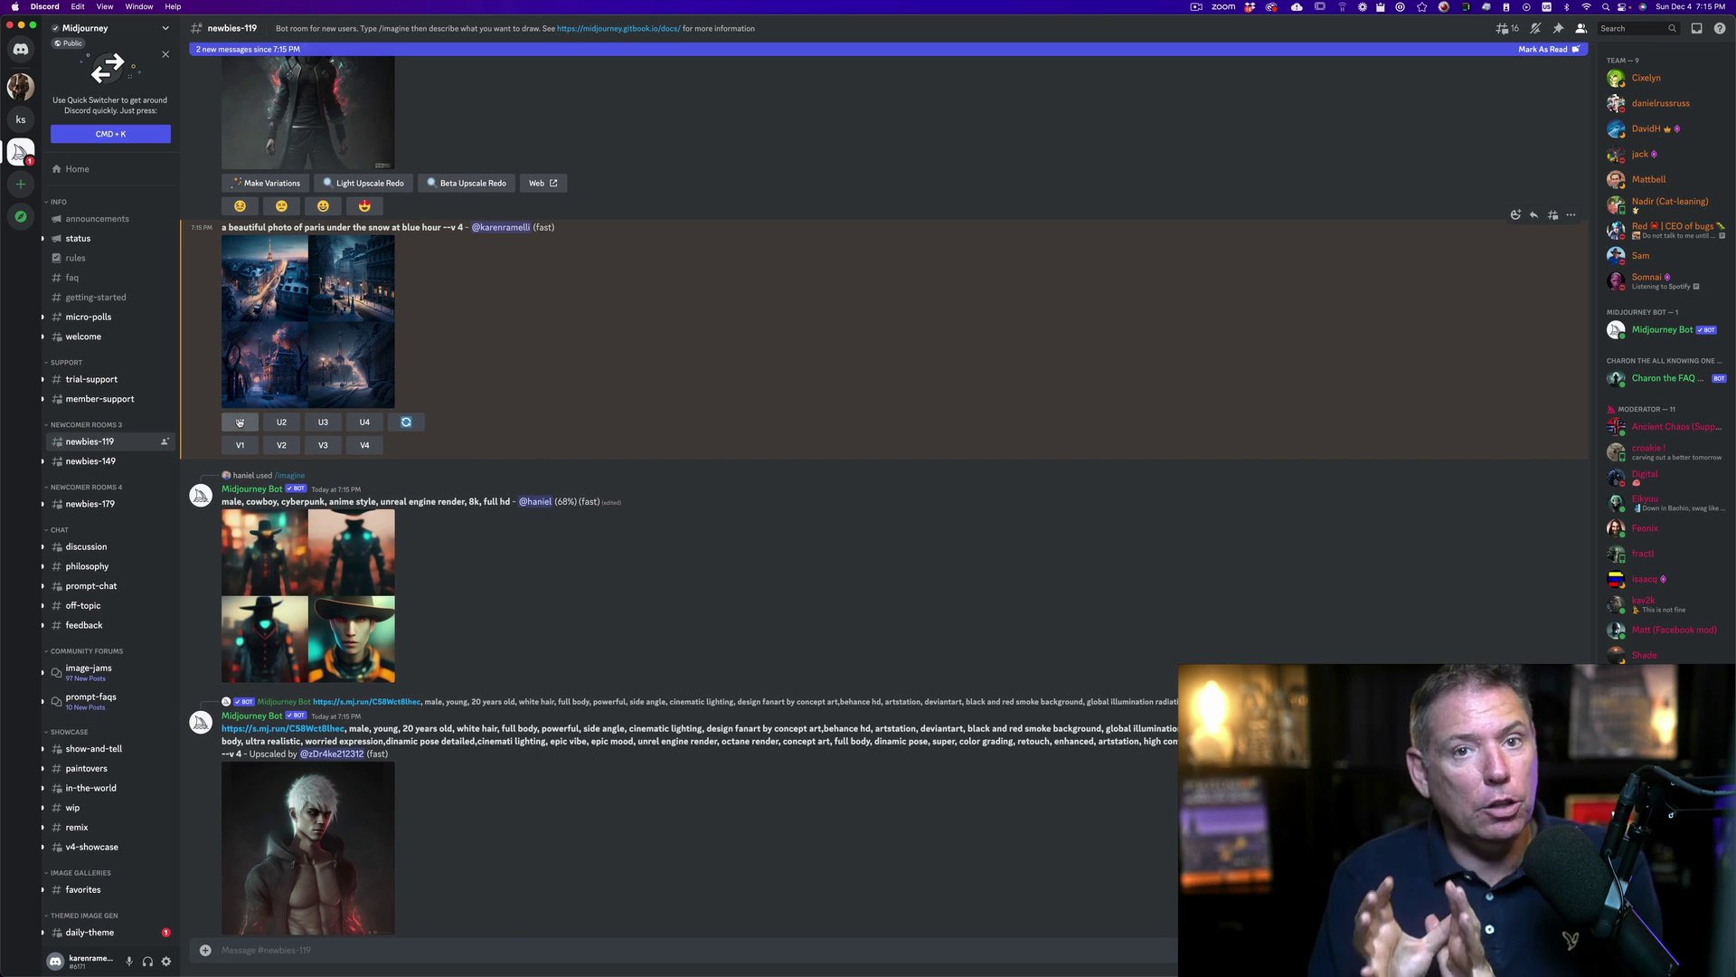
left_click(295, 353)
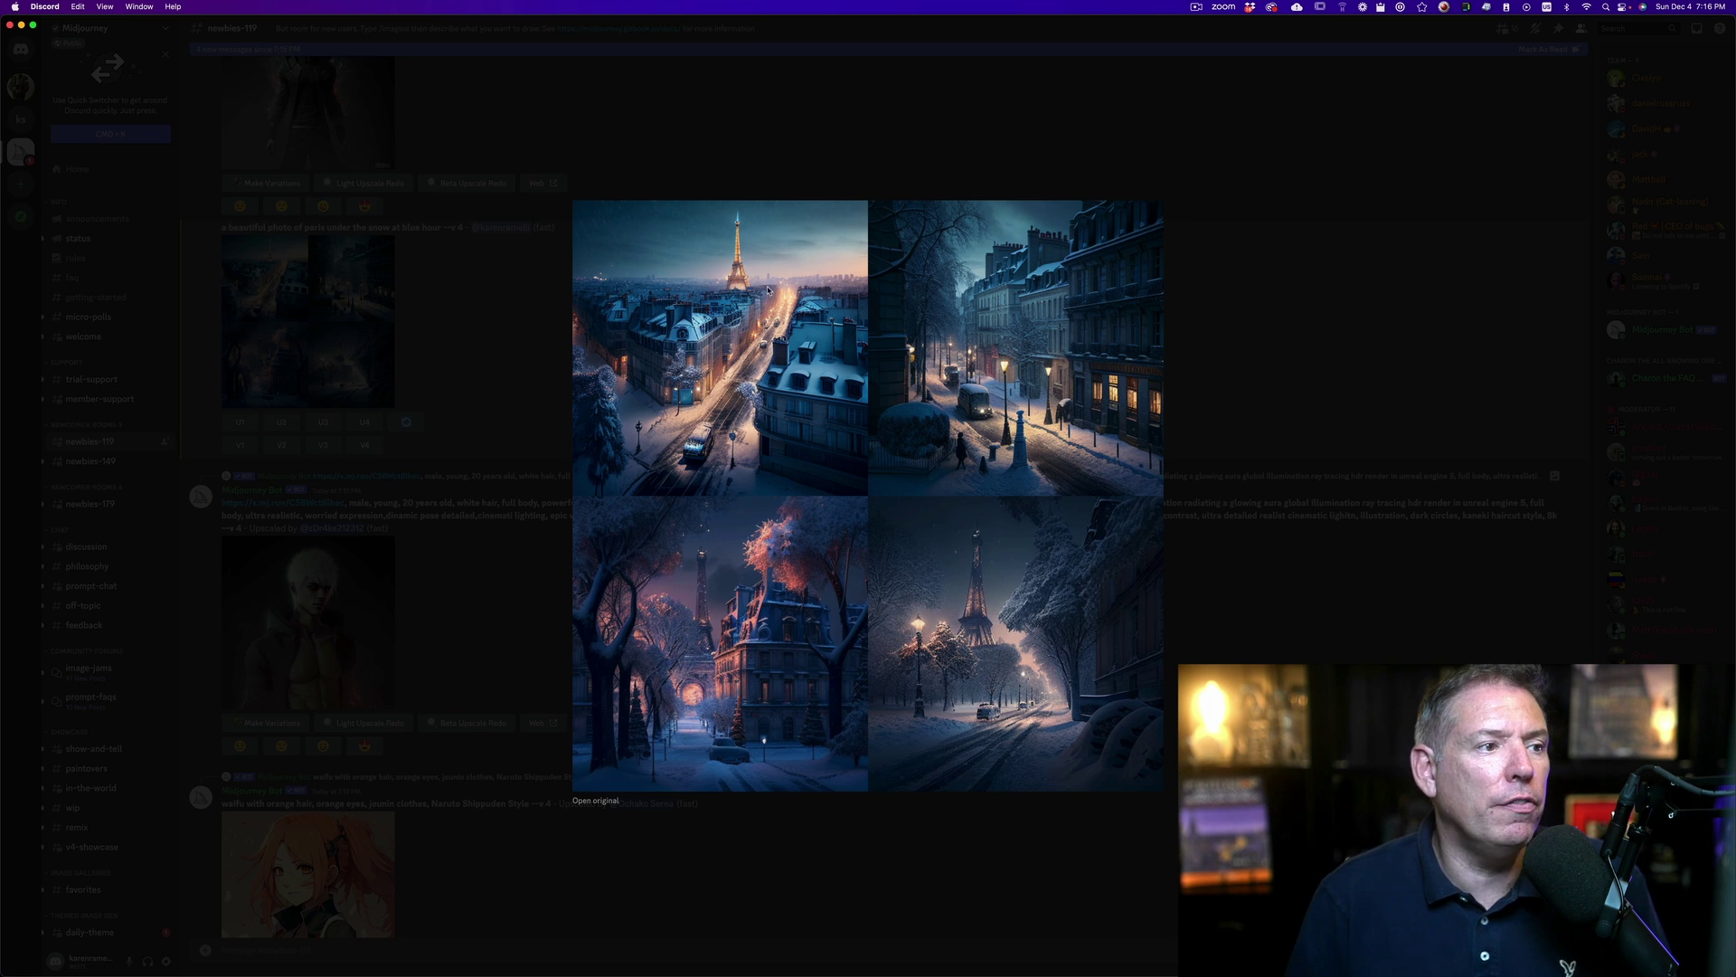
Request V1 variations of the first Paris image and a U3 upscale of the third
left_click(522, 319)
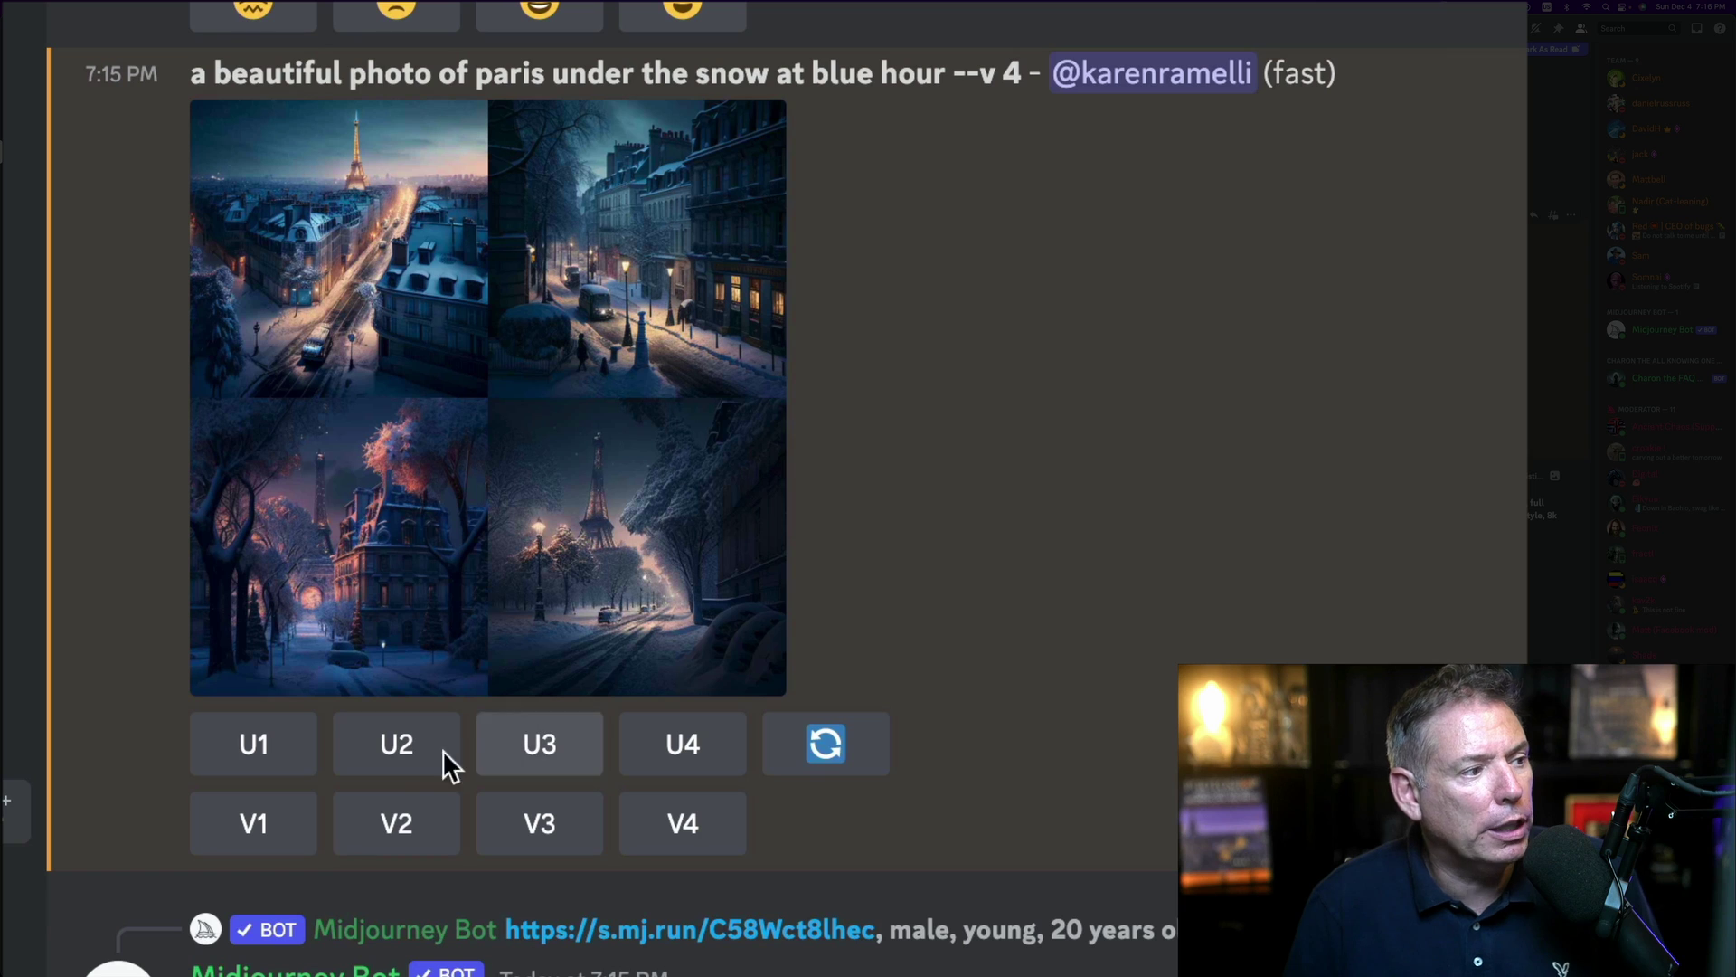
left_click(254, 827)
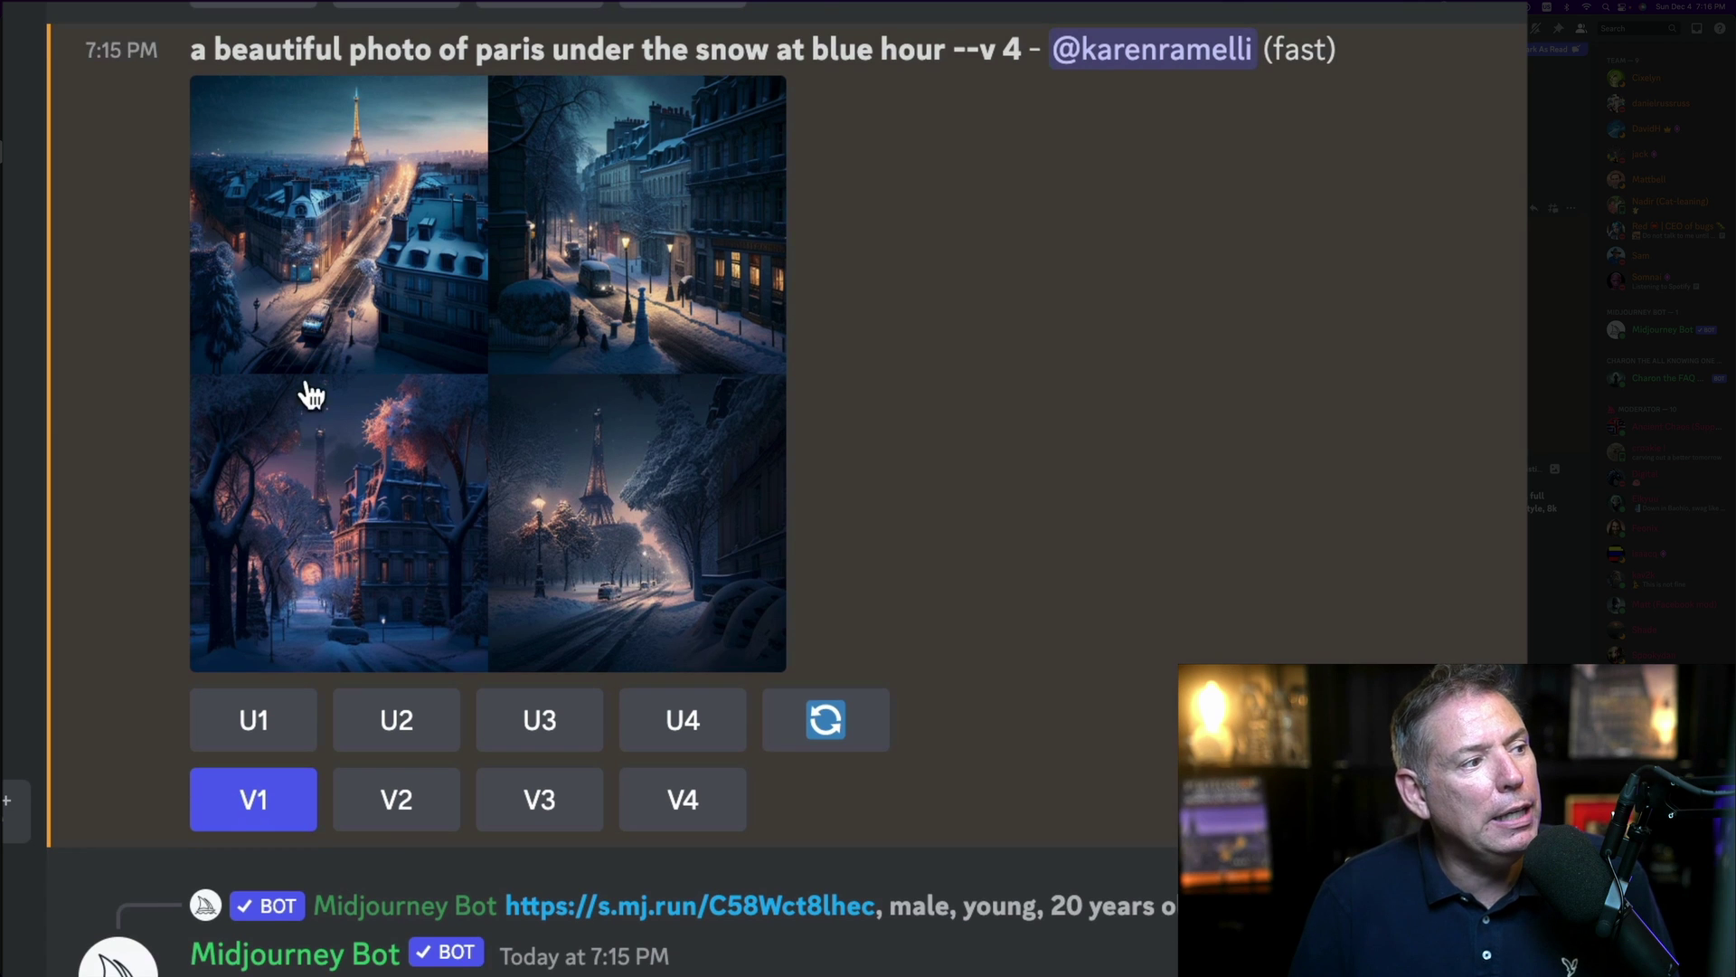
left_click(395, 511)
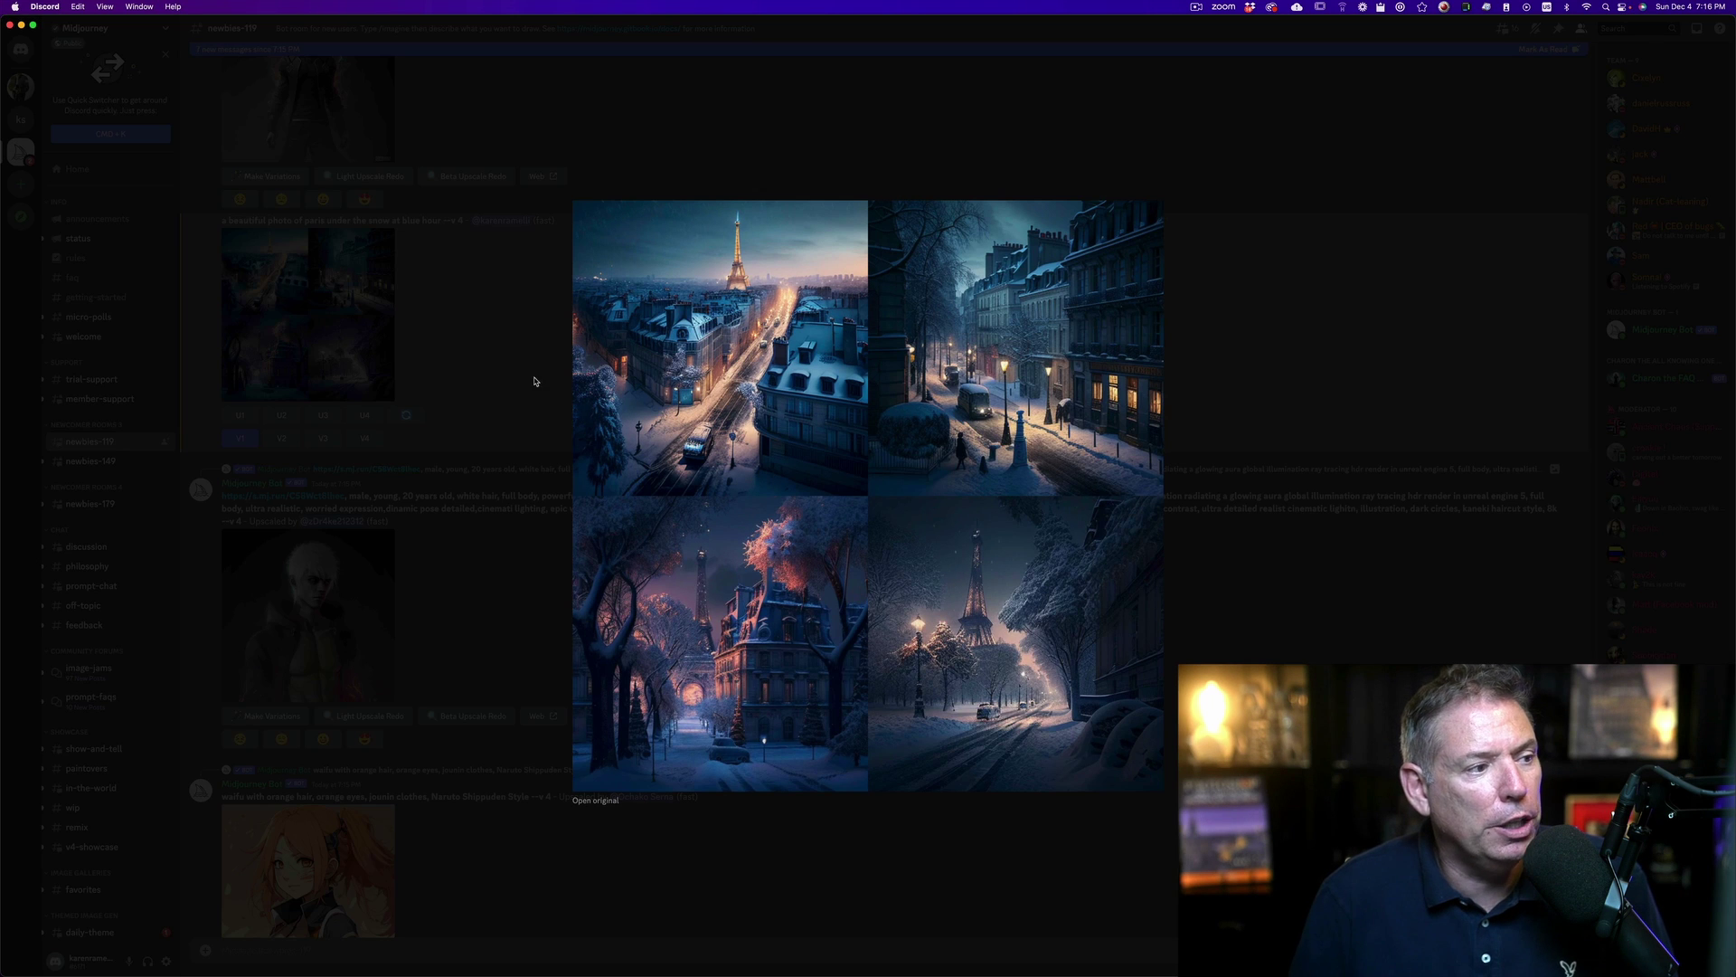
left_click(533, 381)
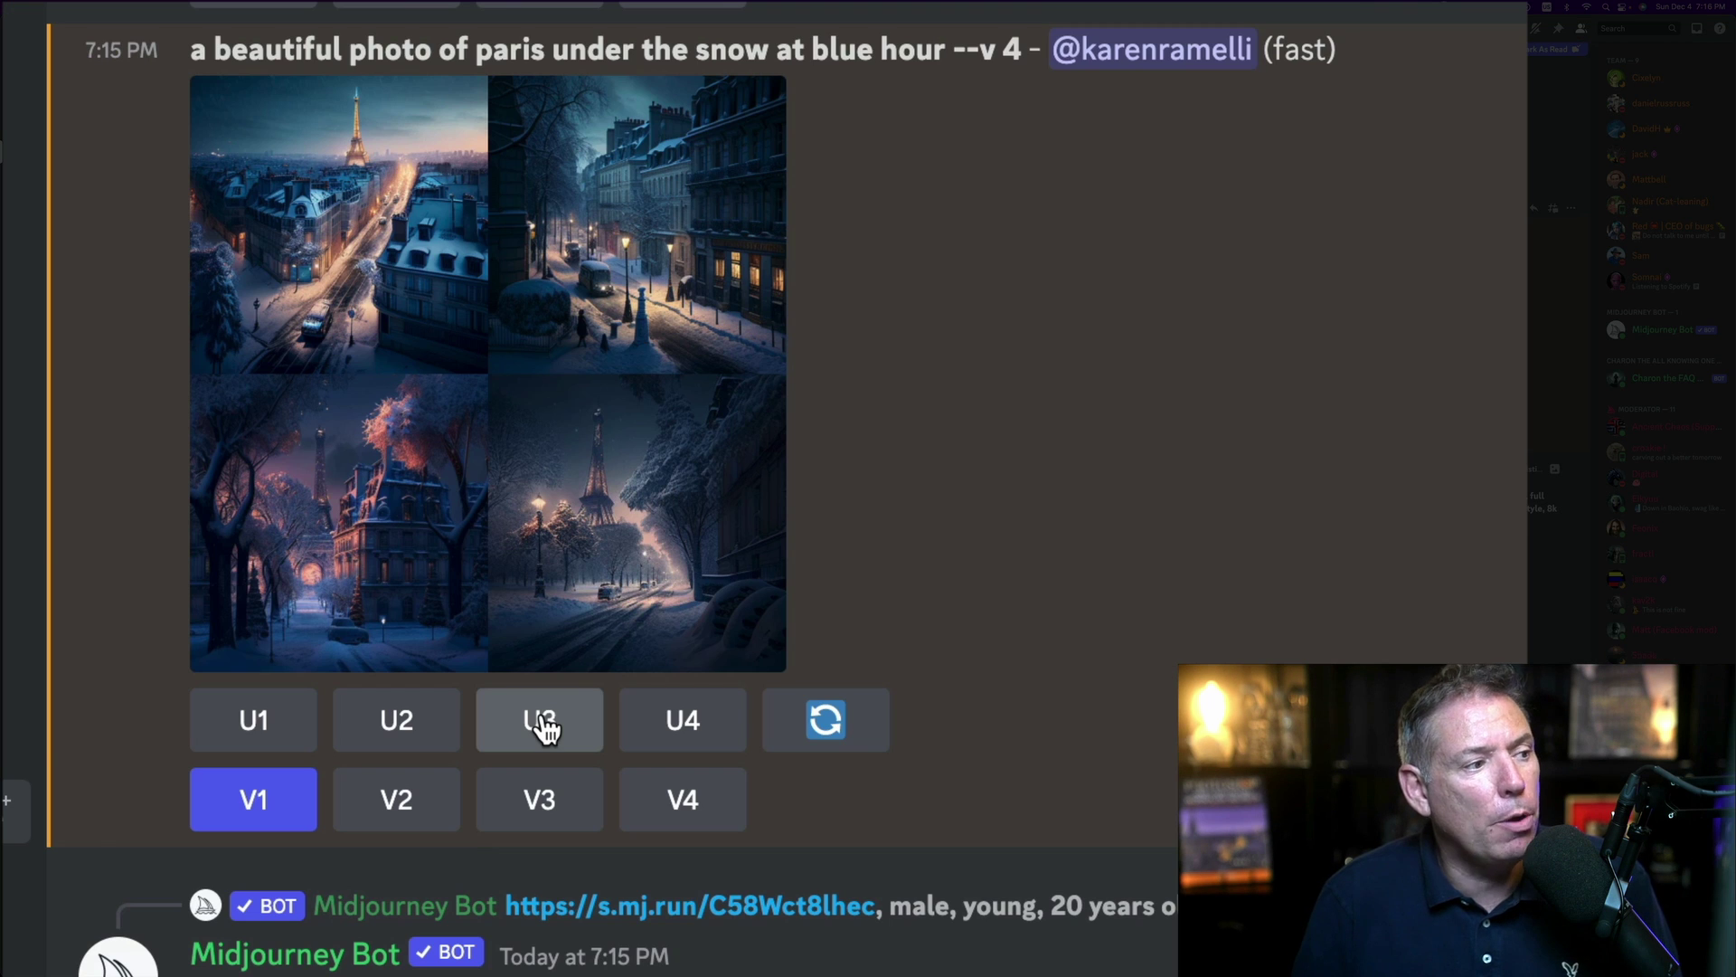
left_click(542, 723)
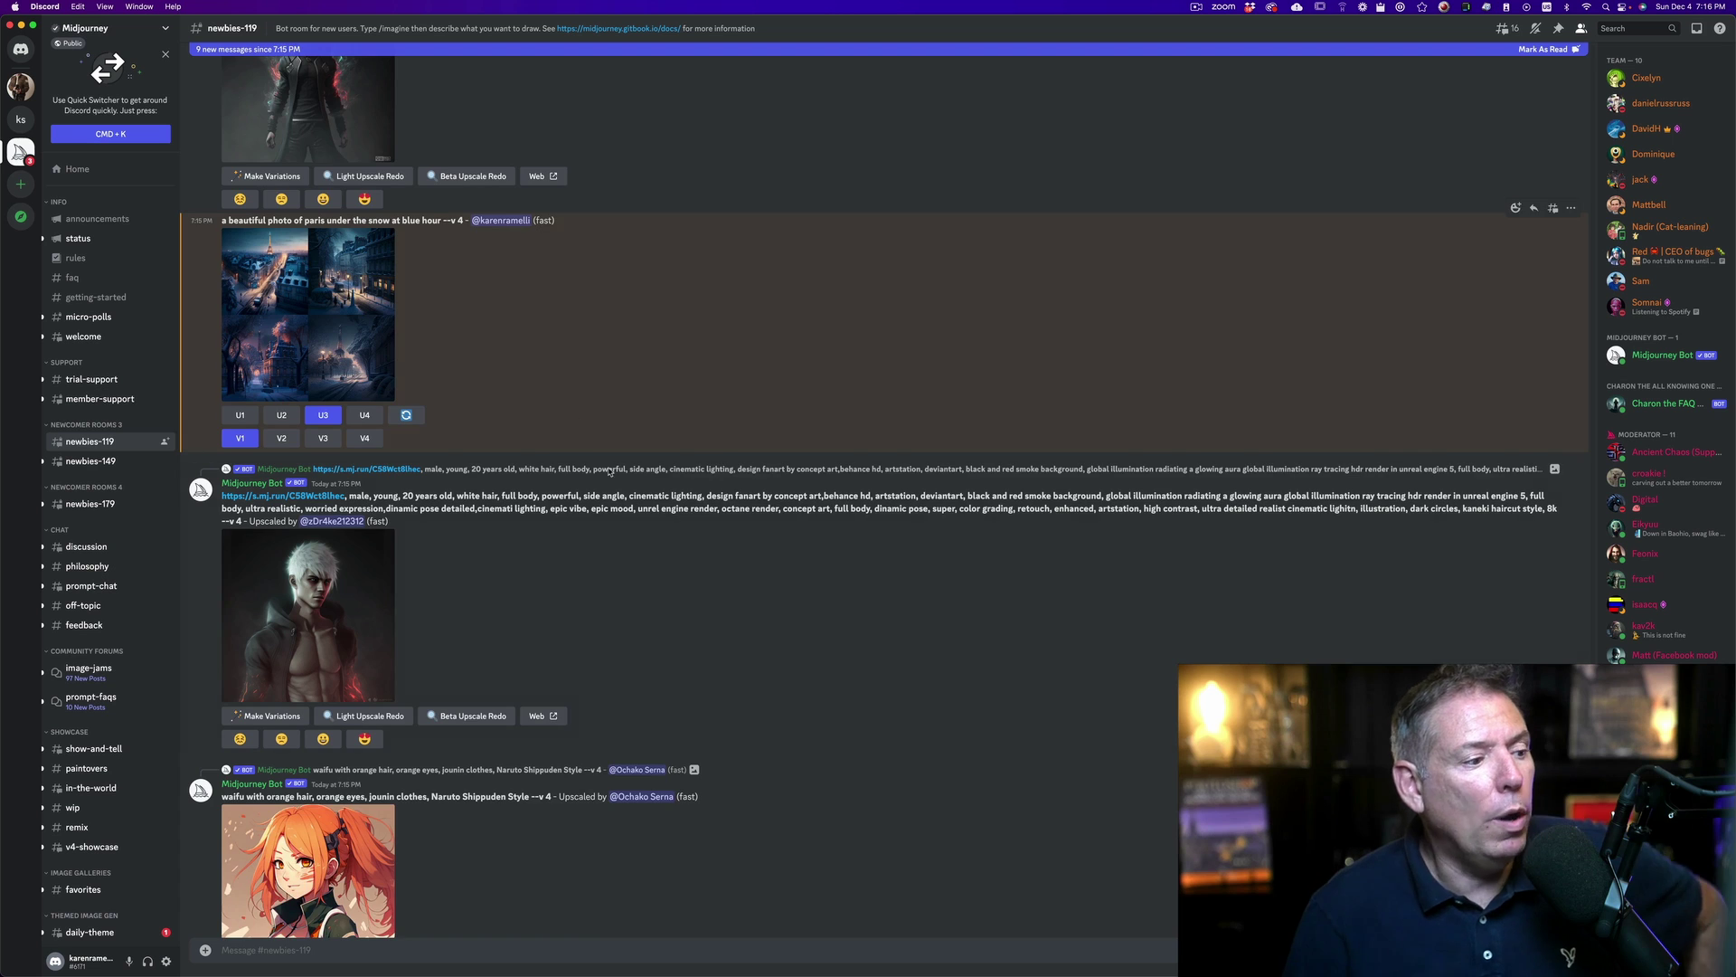
scroll(708, 565, "up", 5)
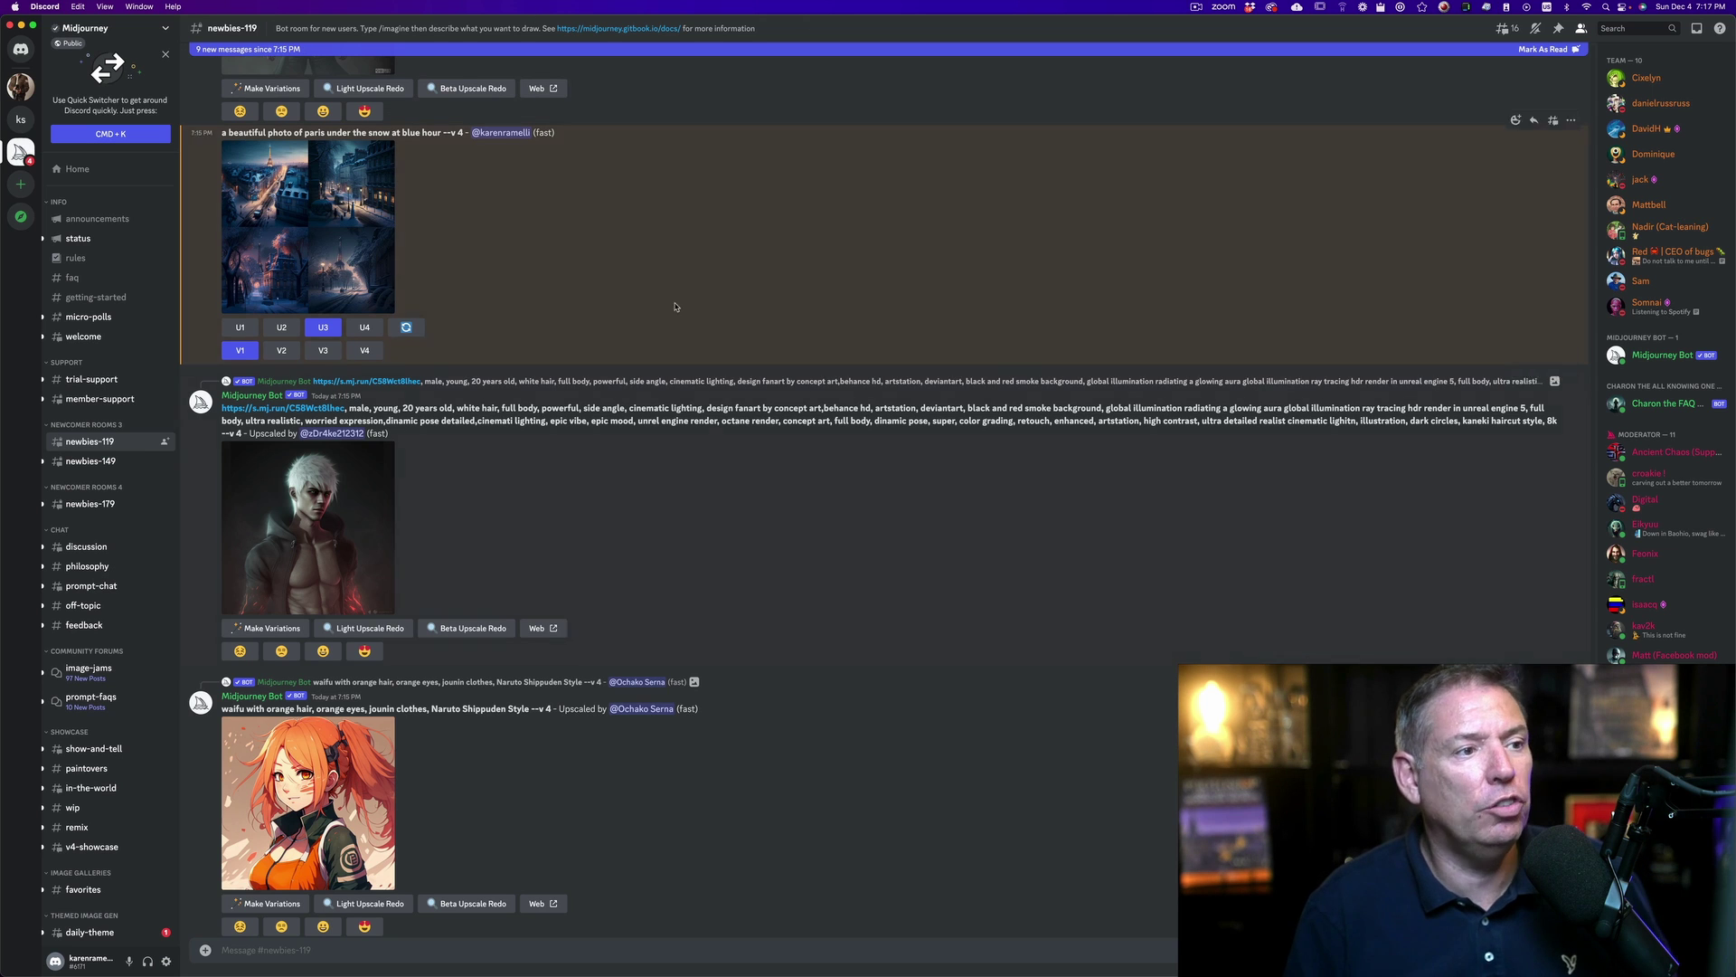
Enlarge the U3 snowy Paris upscale to inspect it, then close the viewer
scroll(757, 317, "up", 2)
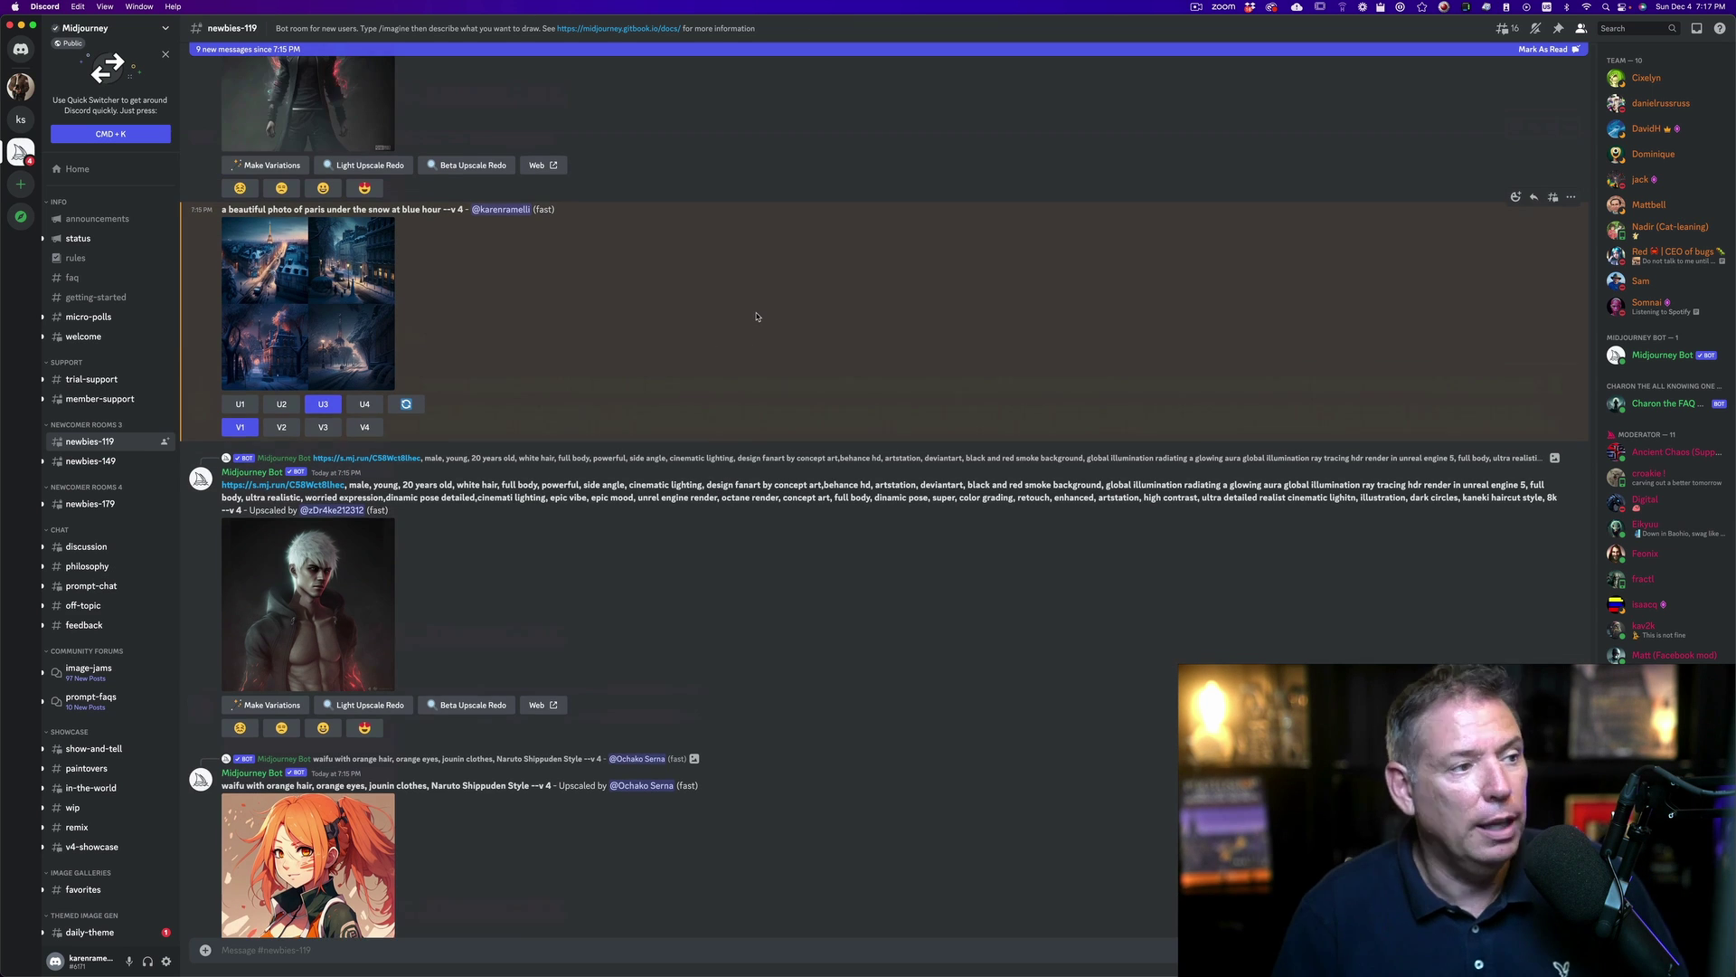
scroll(757, 316, "down", 15)
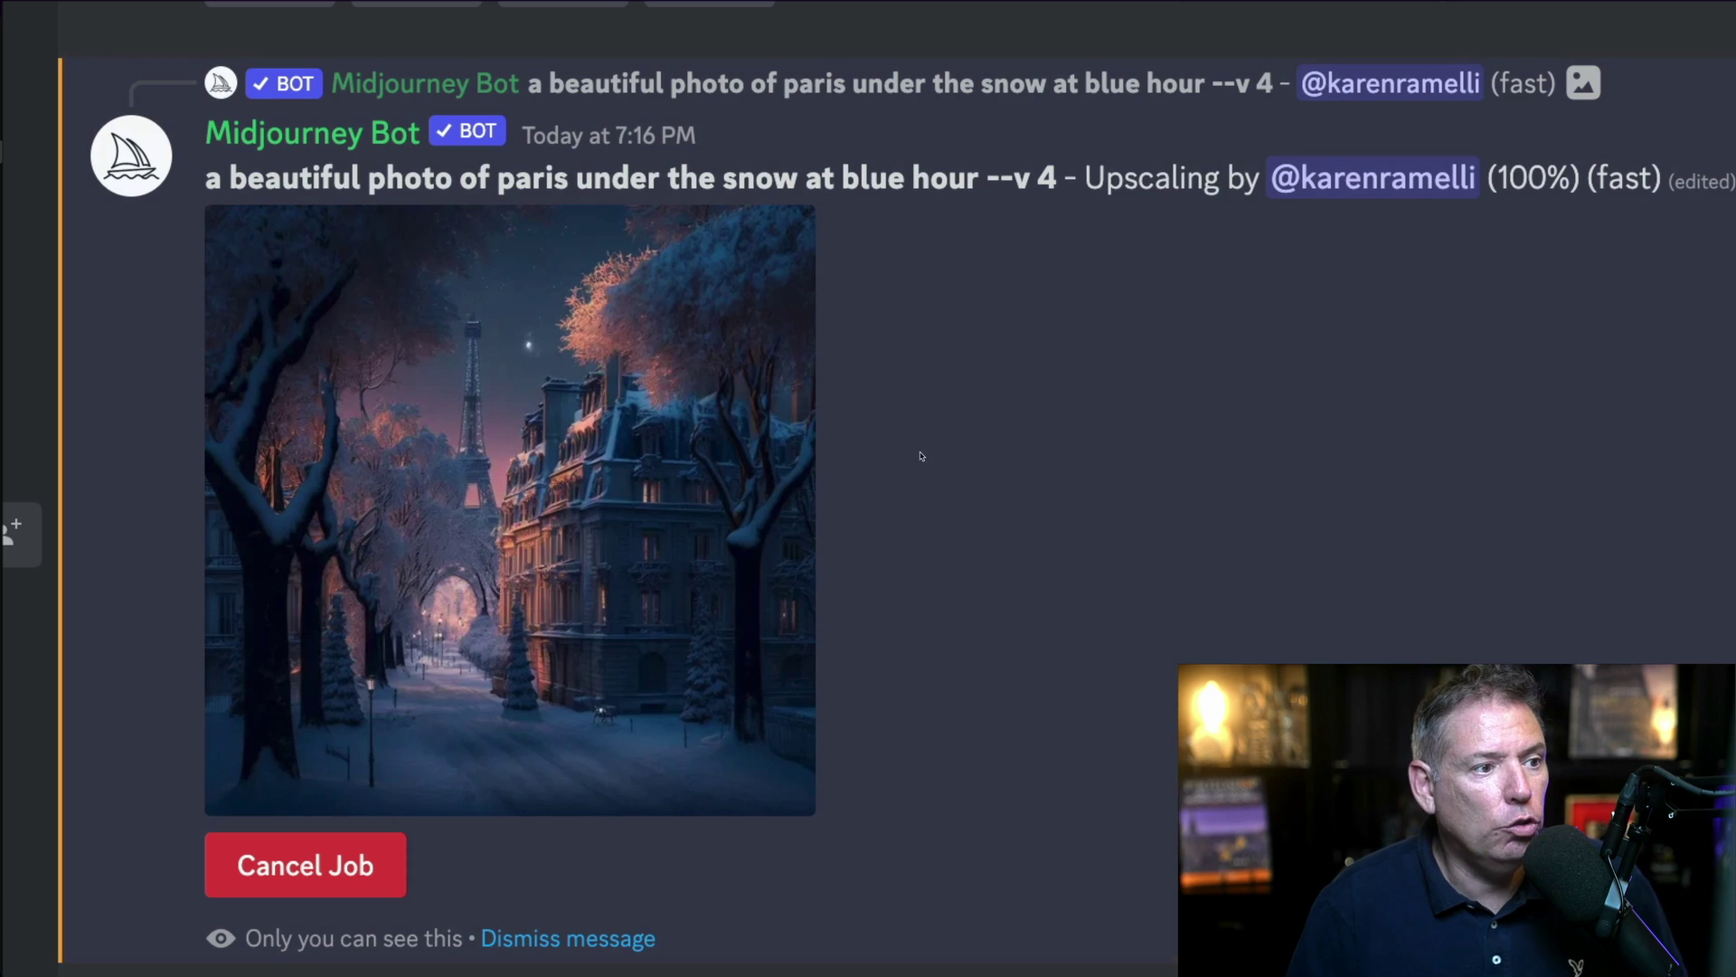
scroll(859, 453, "up", 10)
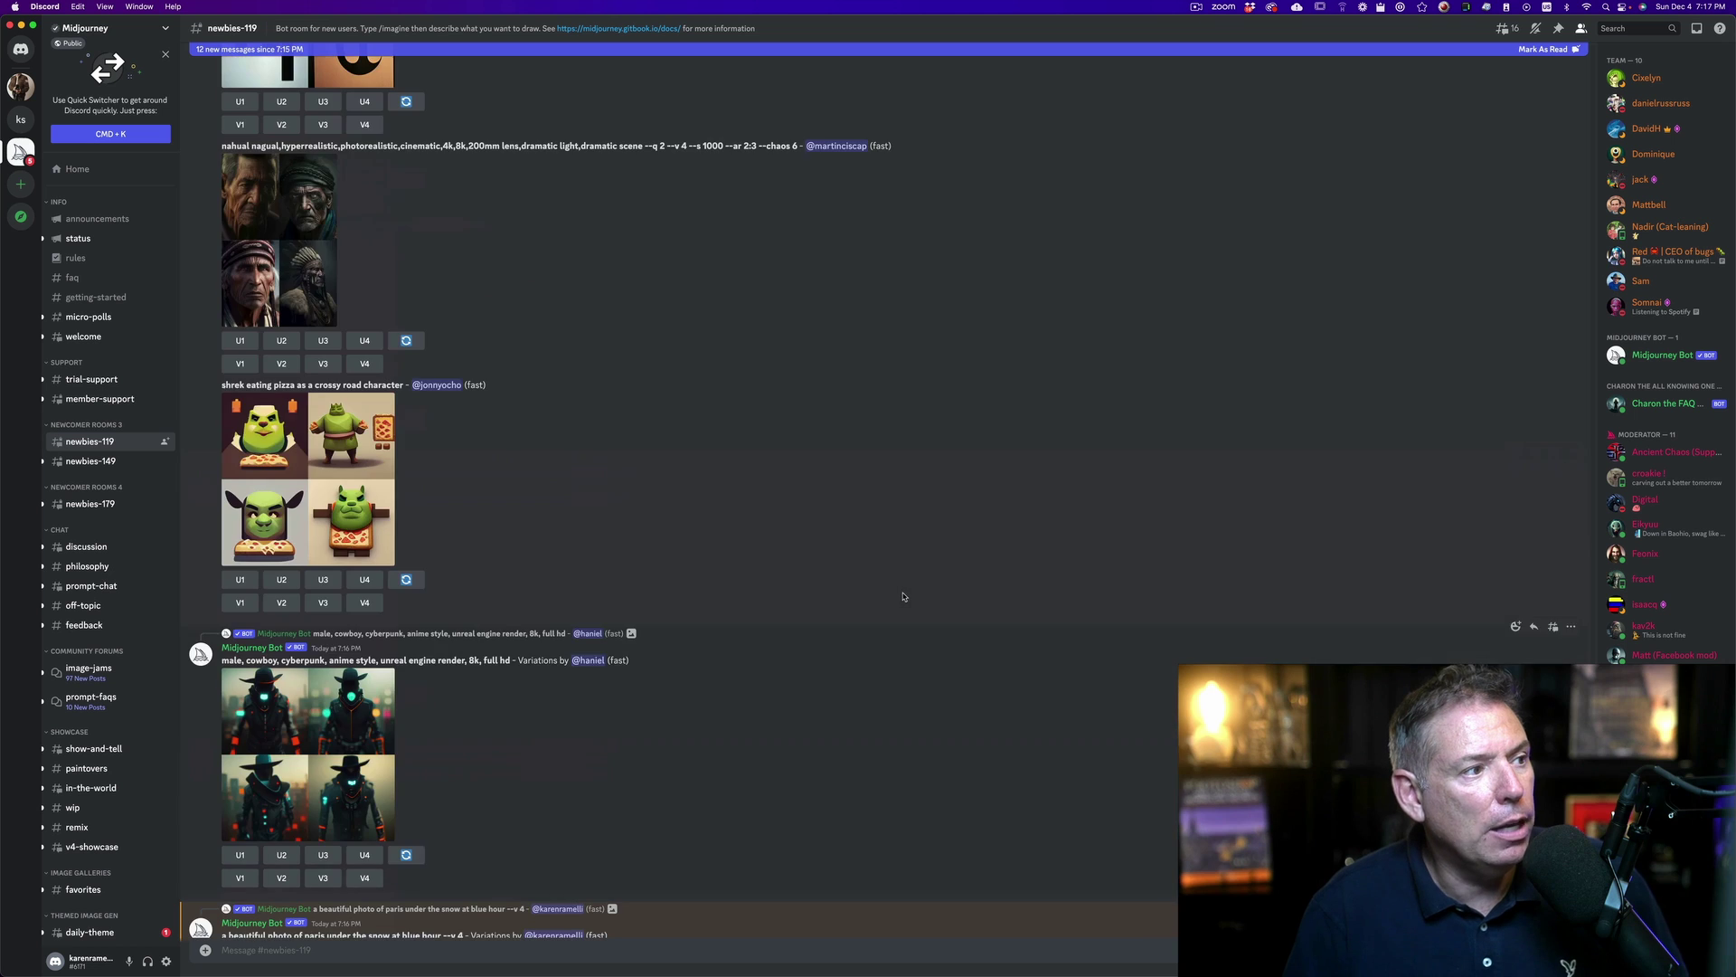
scroll(863, 611, "up", 5)
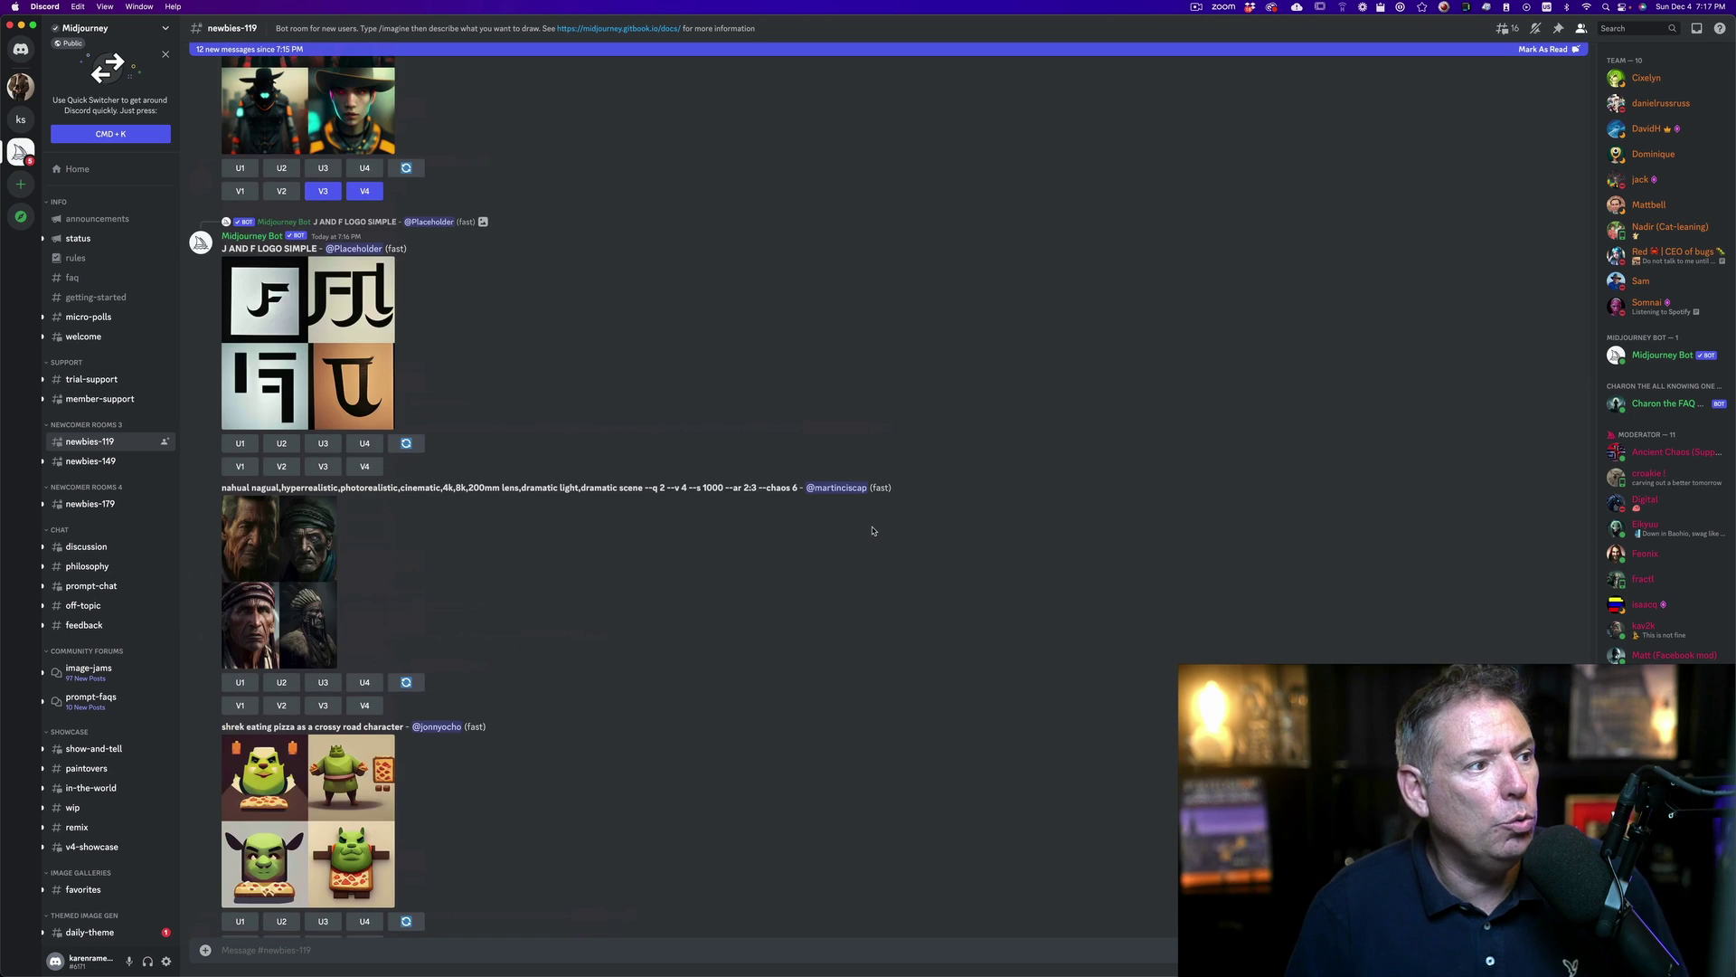
scroll(872, 489, "down", 10)
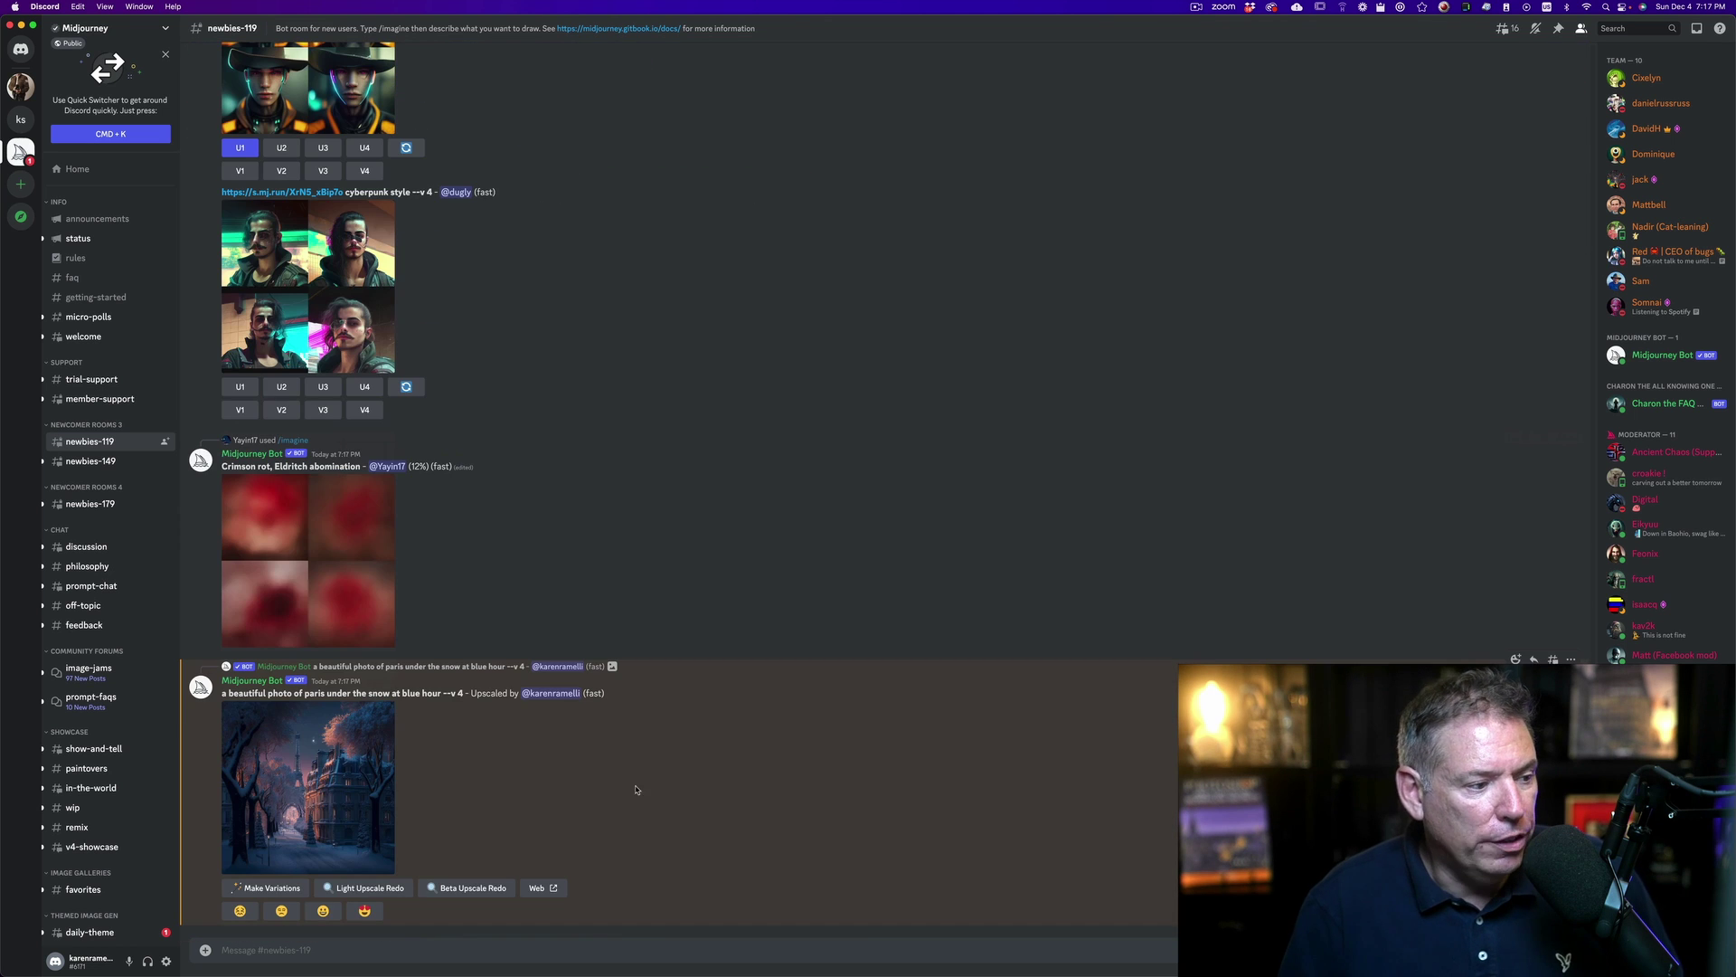
left_click(339, 765)
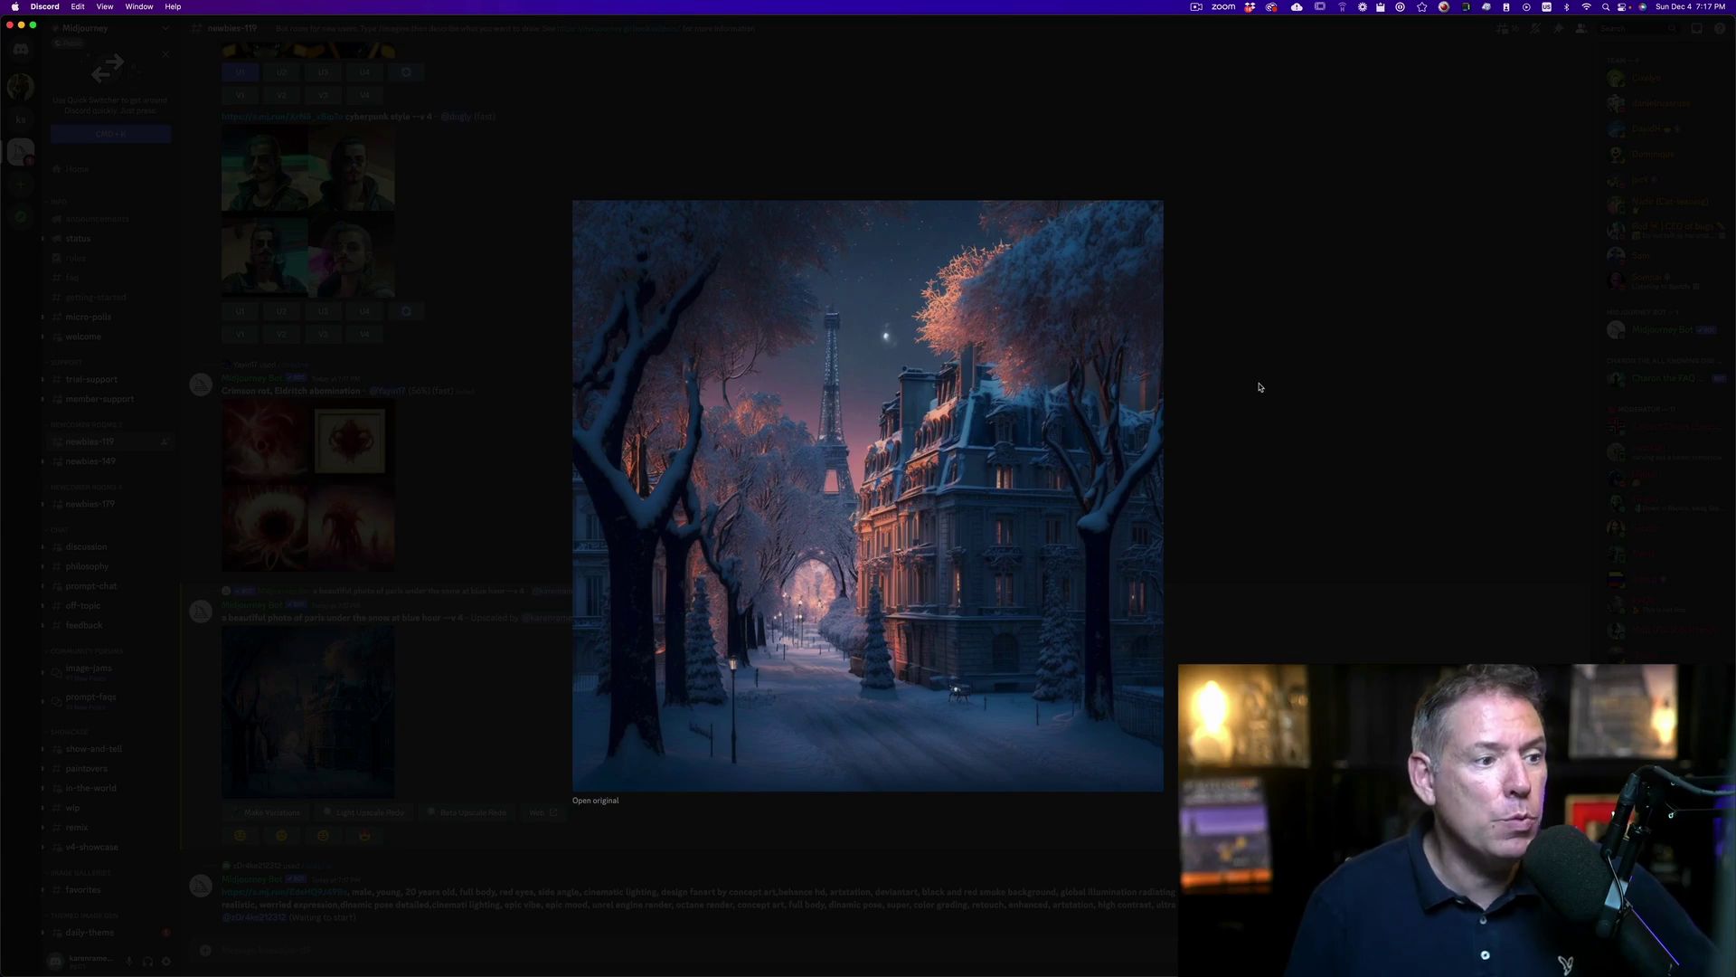
left_click(1280, 468)
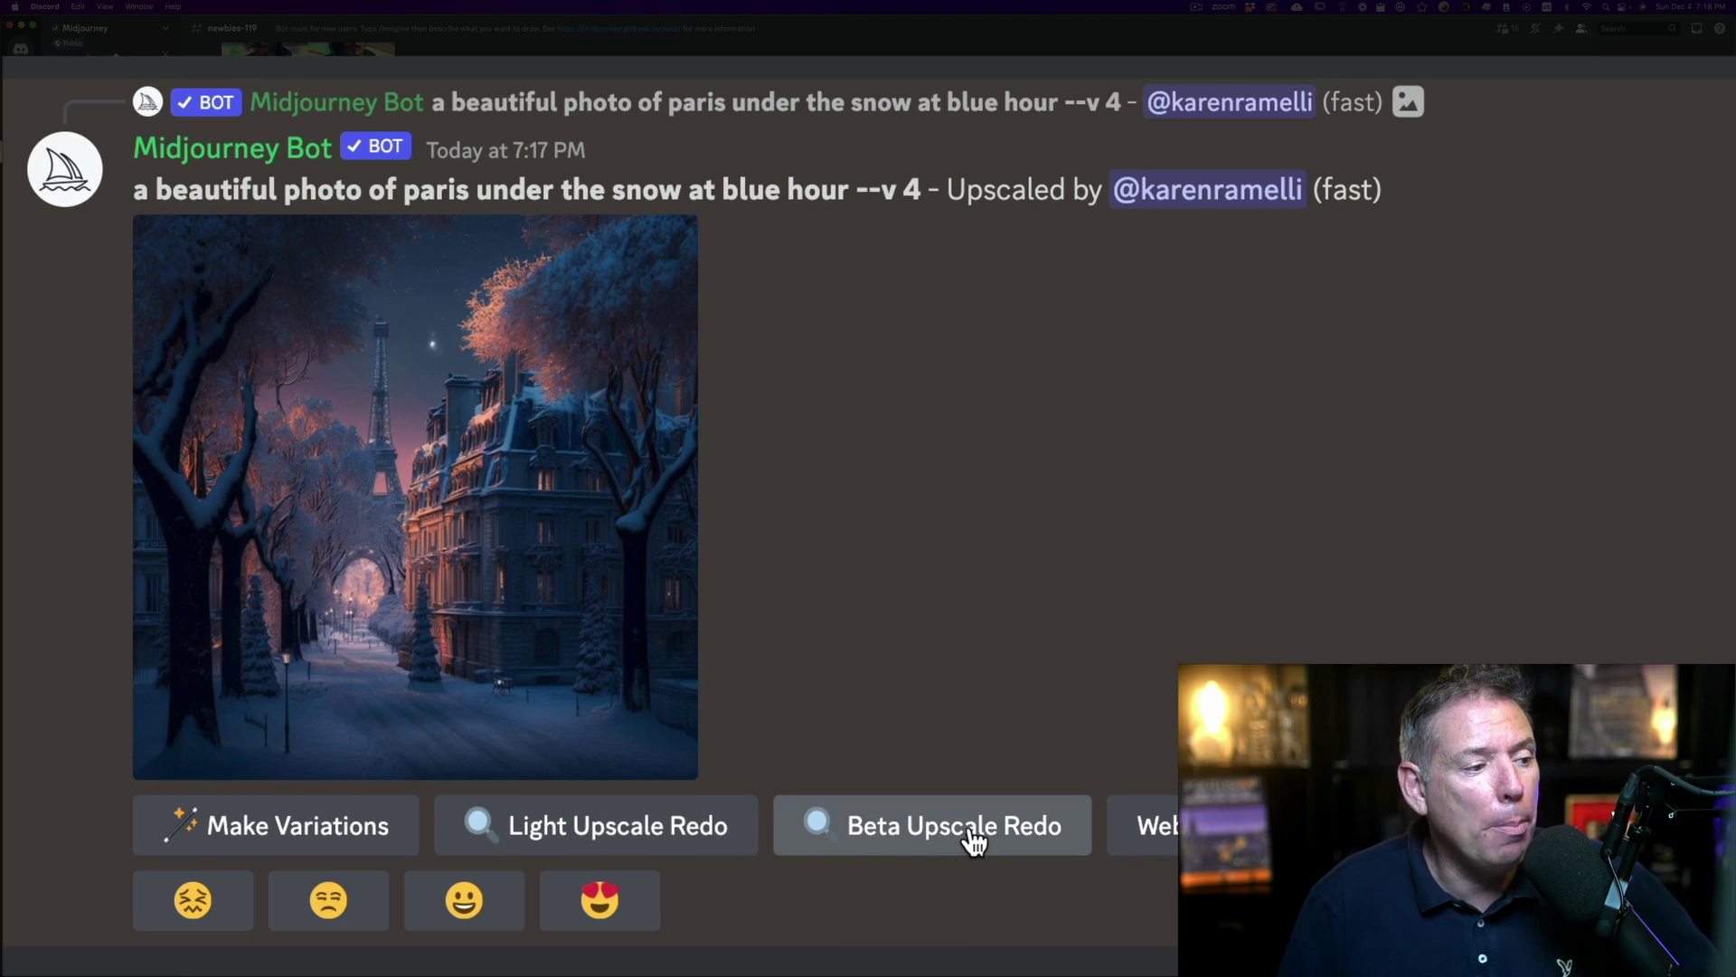
Request a Beta Upscale Redo of the snowy Paris image
left_click(974, 841)
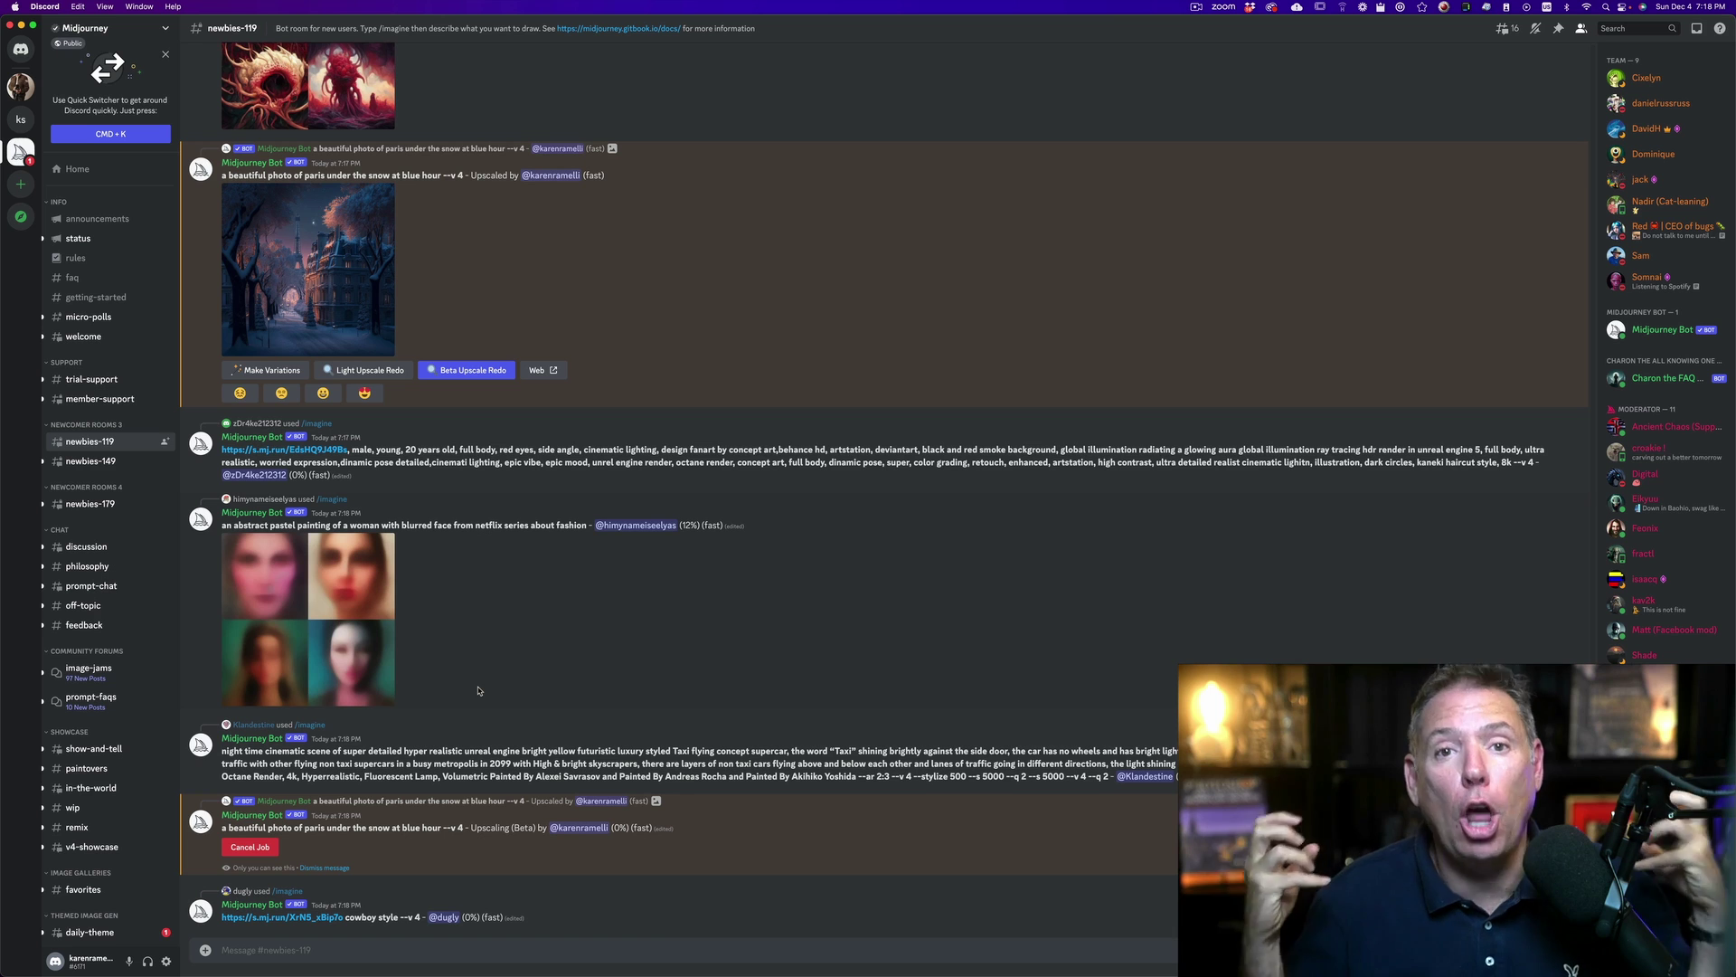
scroll(652, 508, "up", 10)
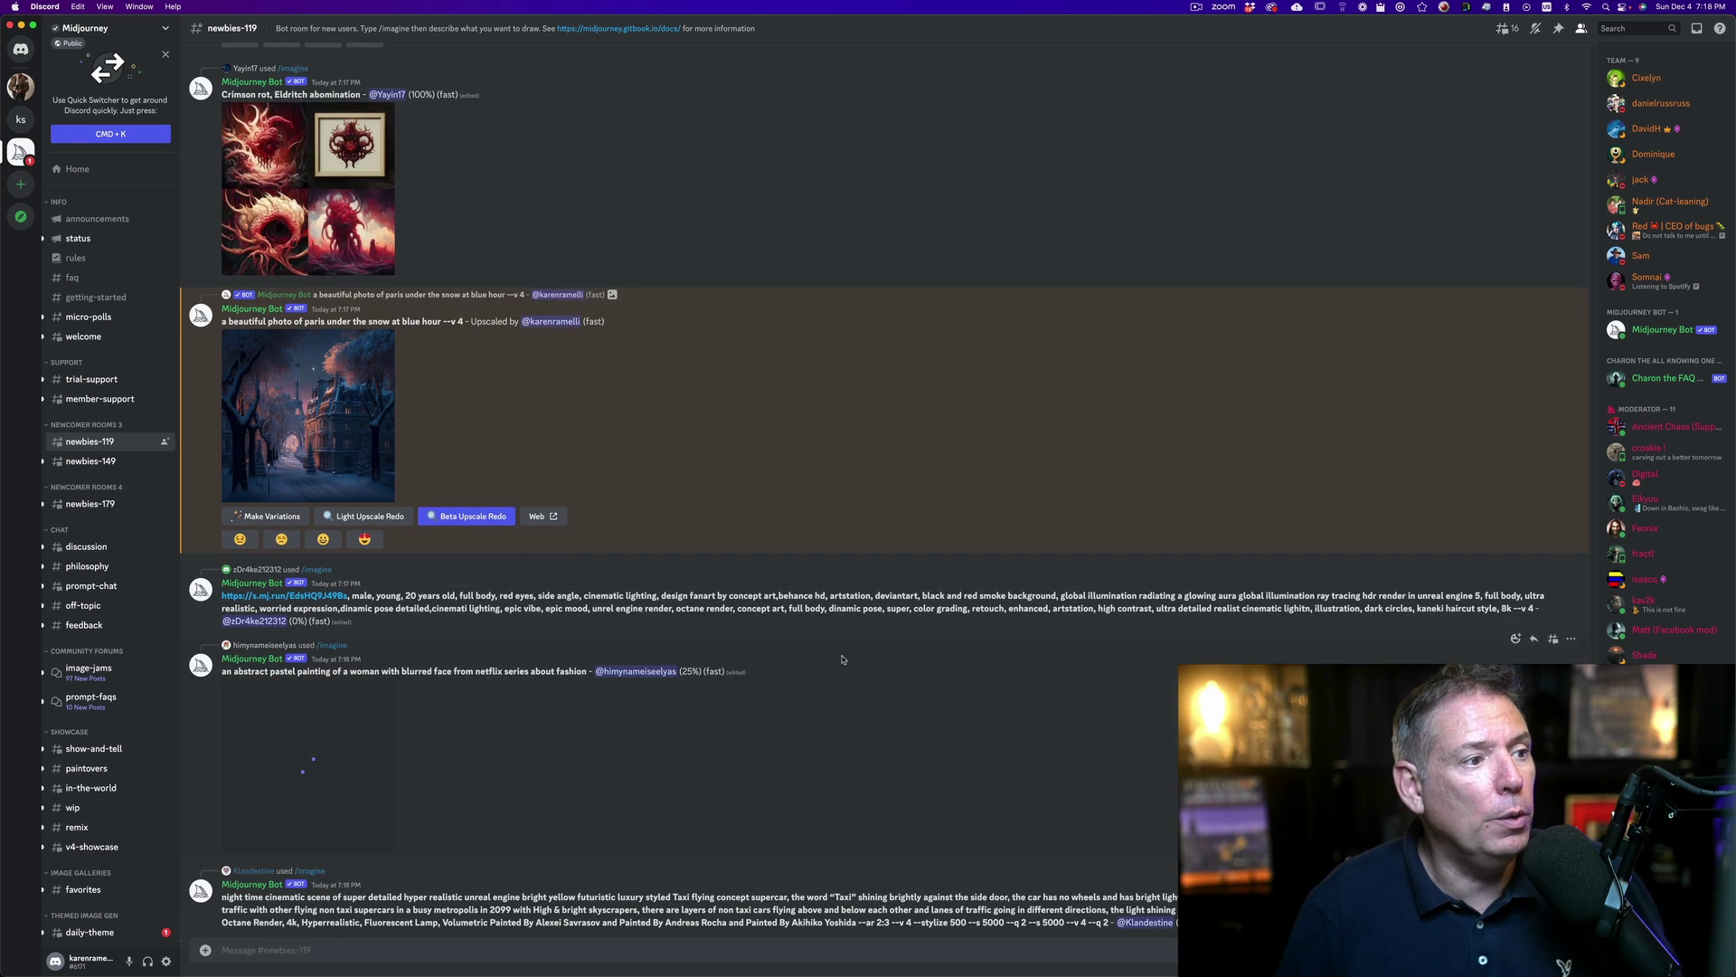
scroll(841, 602, "up", 10)
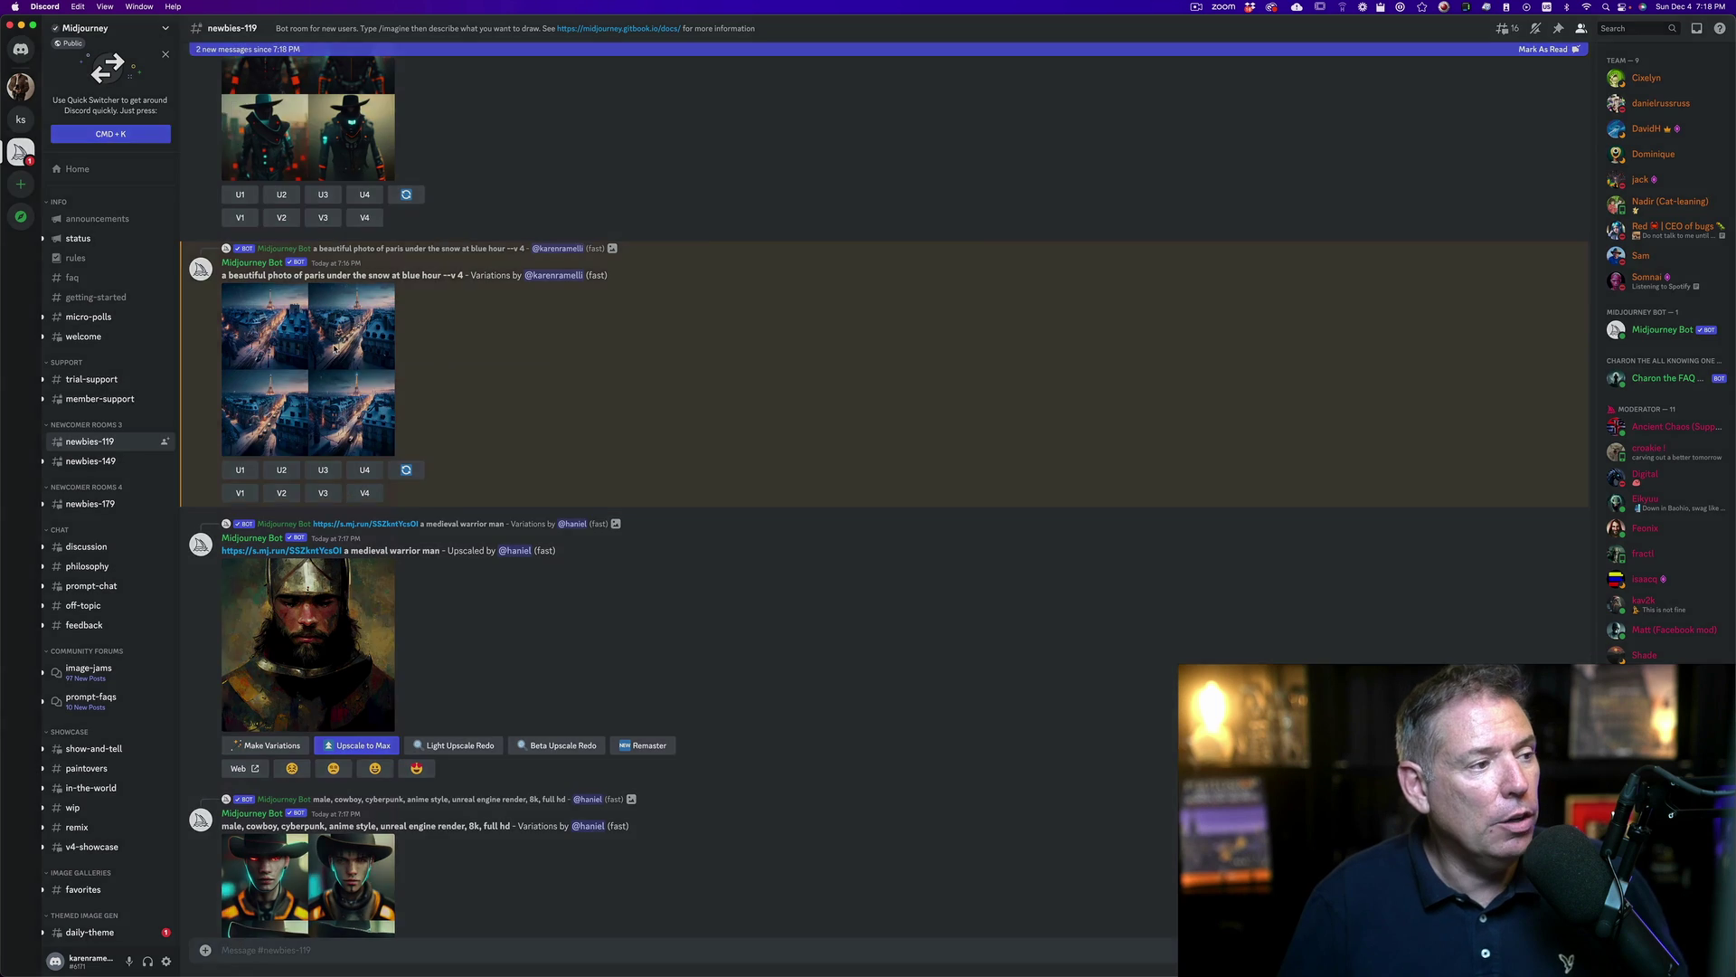
Inspect the enlarged Paris variations grid and upscale the first variation with U1
left_click(335, 348)
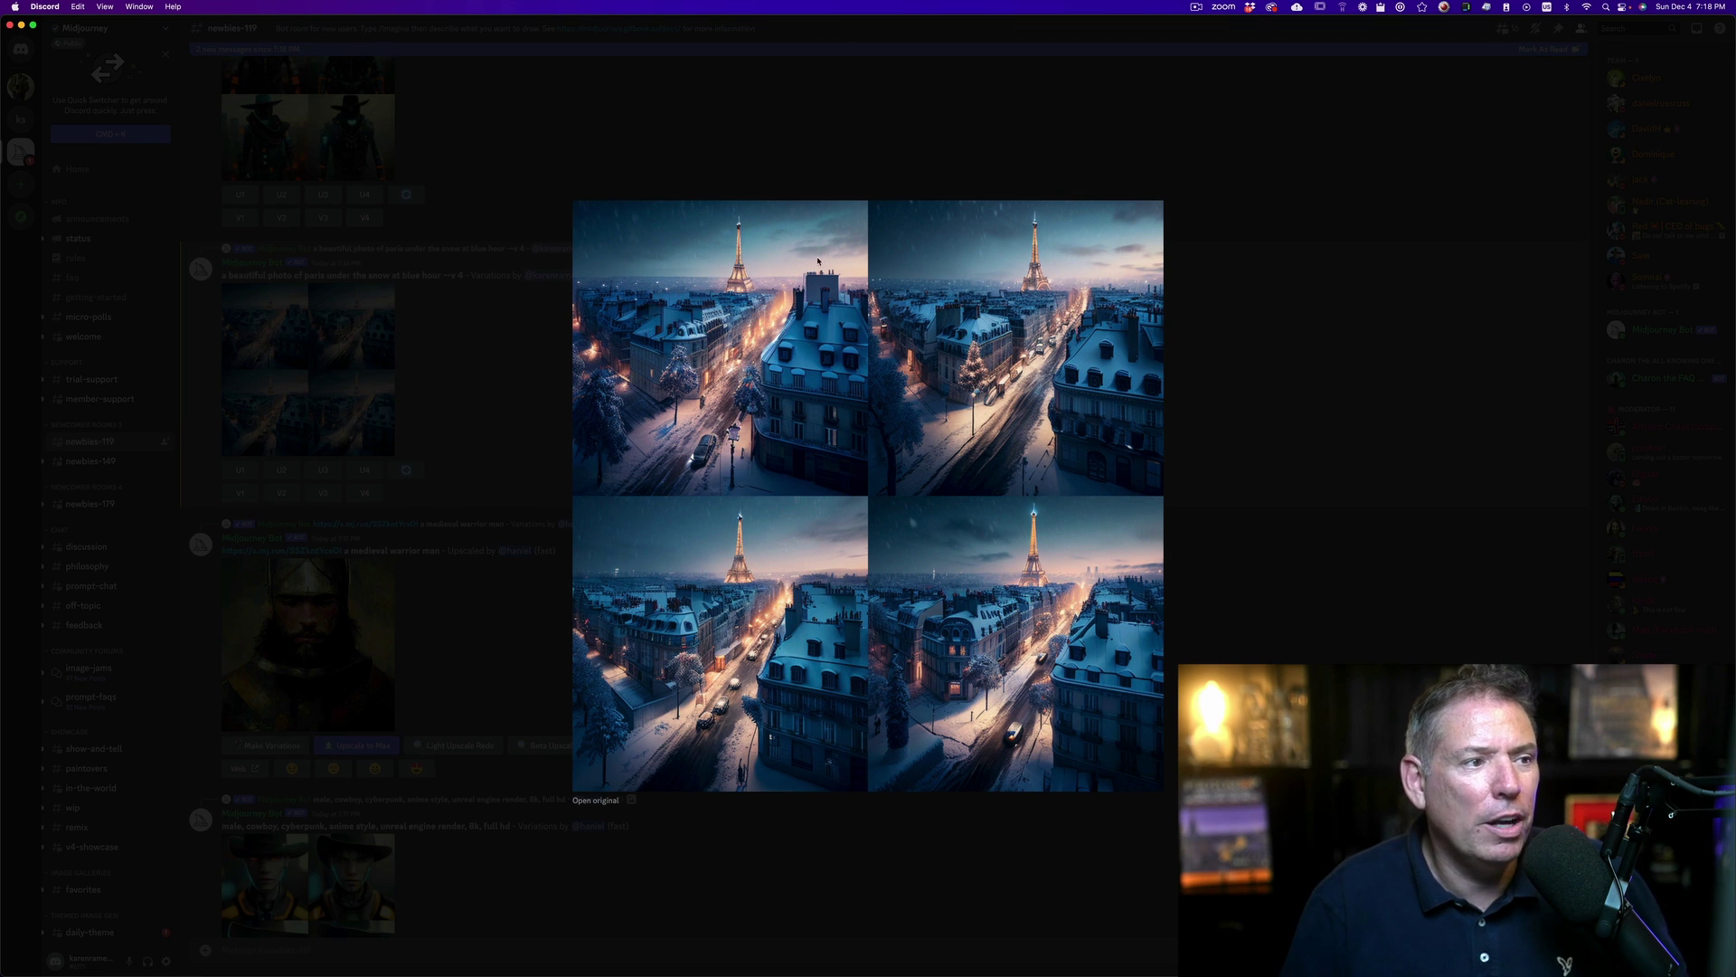
left_click(1210, 361)
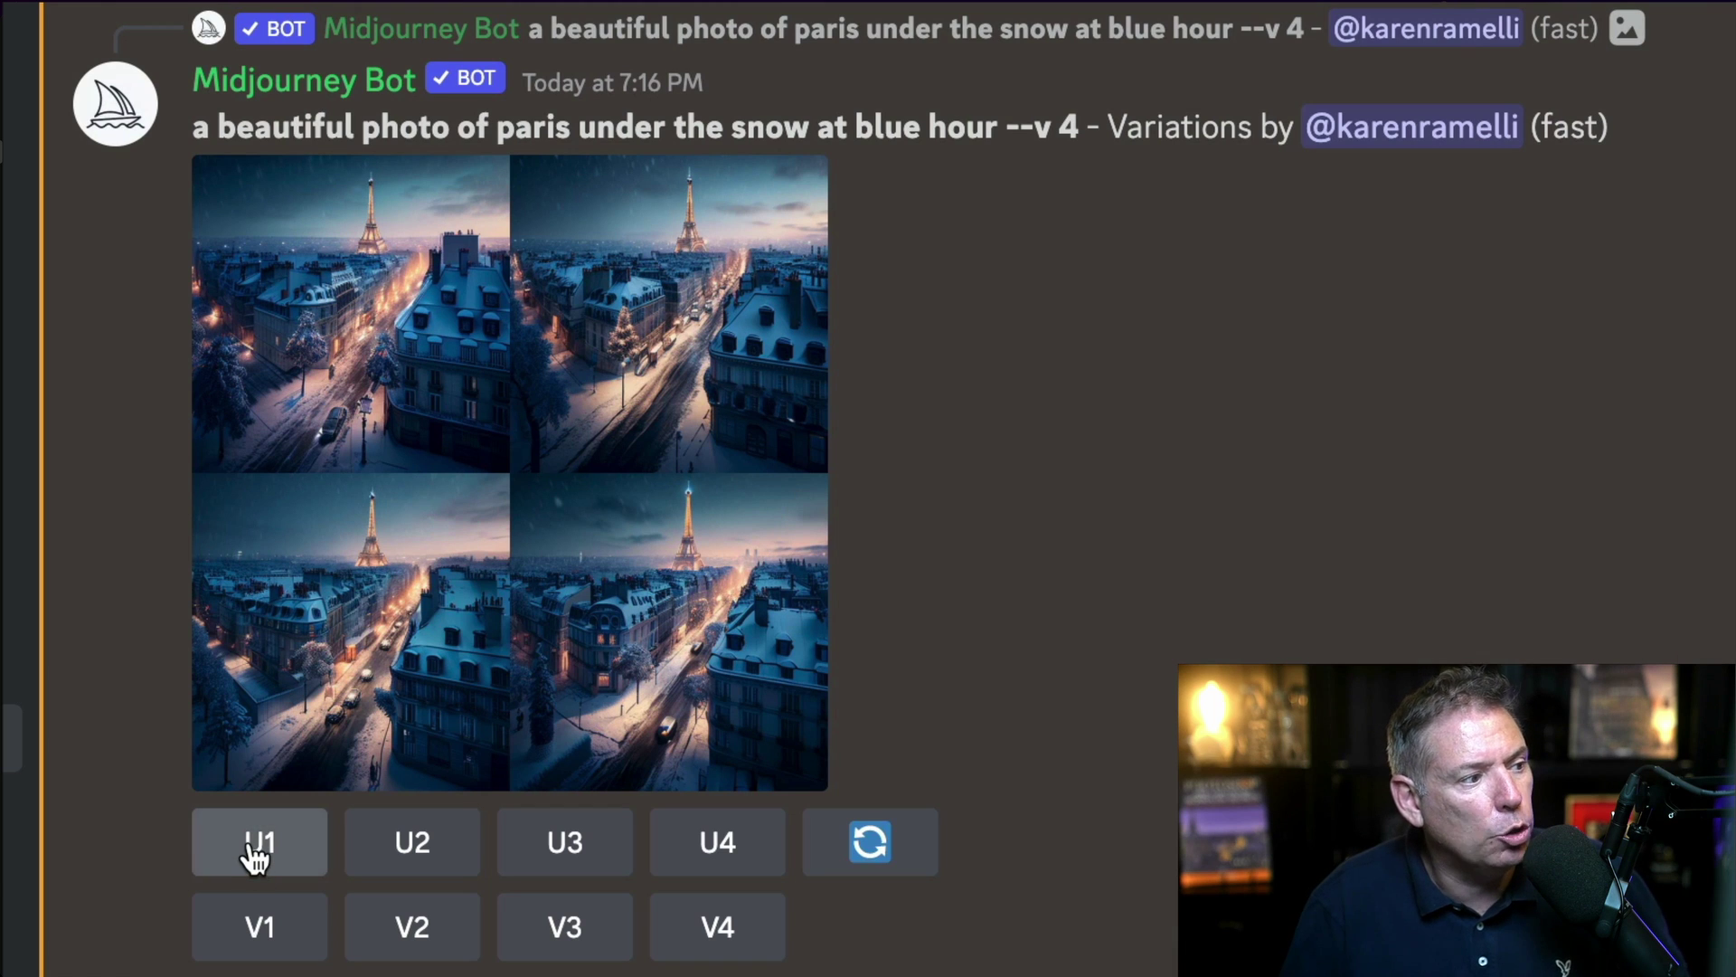
left_click(254, 850)
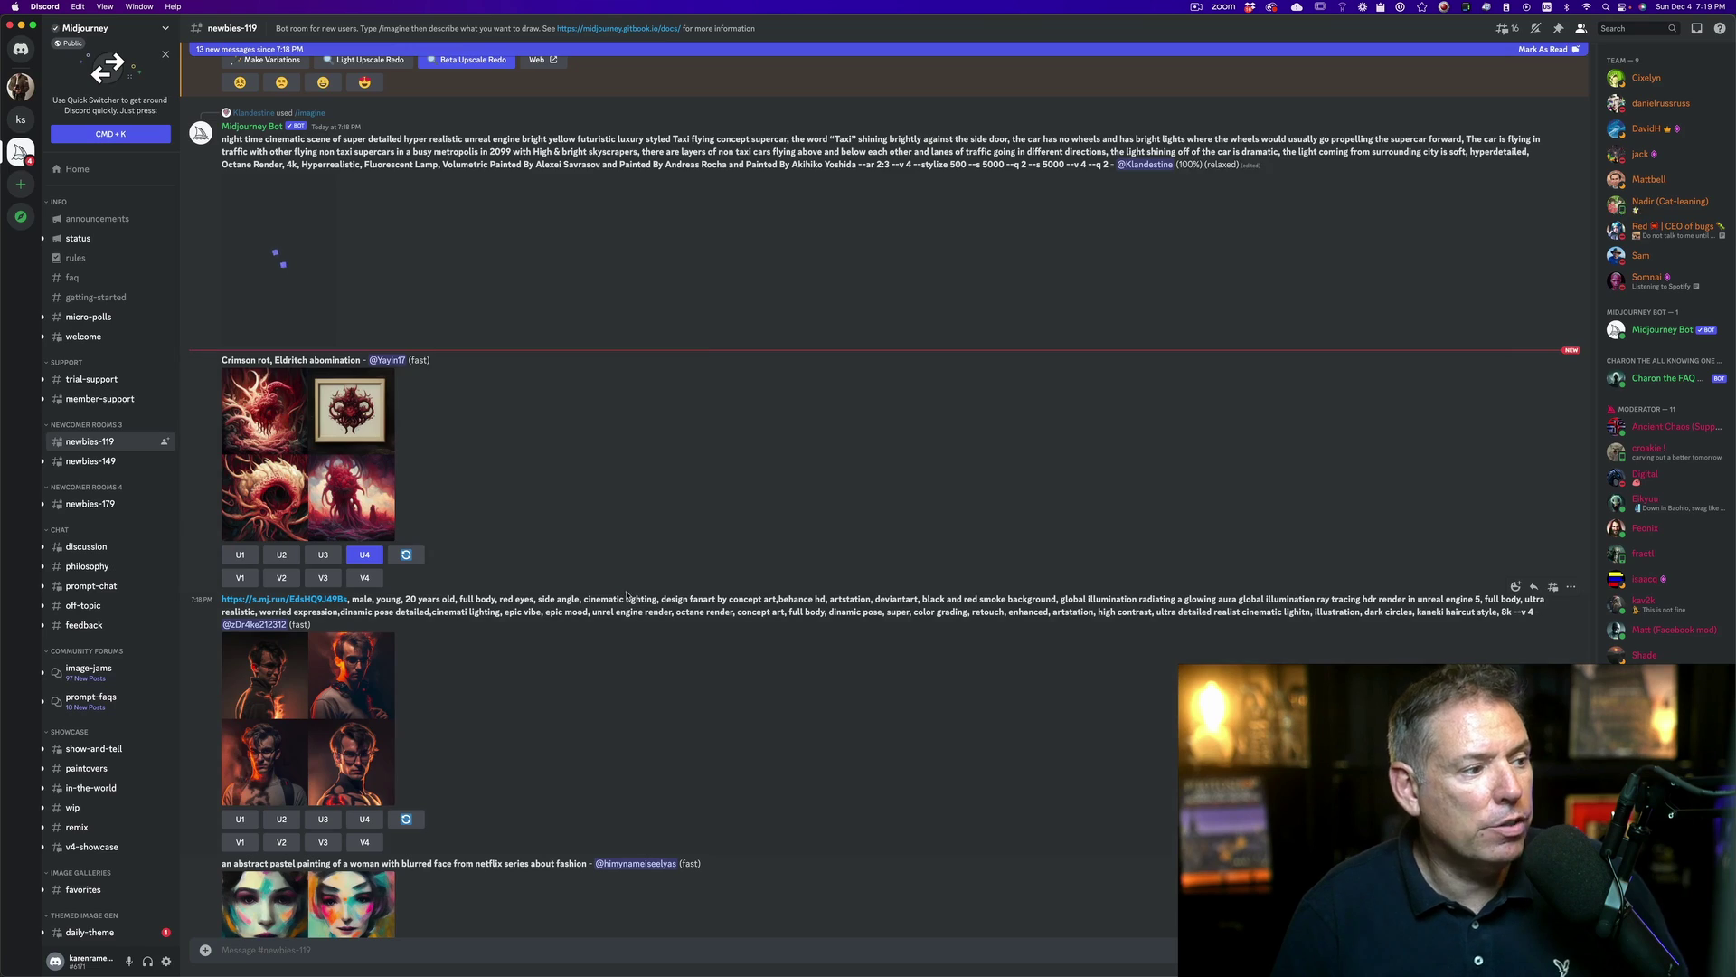
Save the upscaled snowy Paris avenue image from its full-size view
left_click(307, 340)
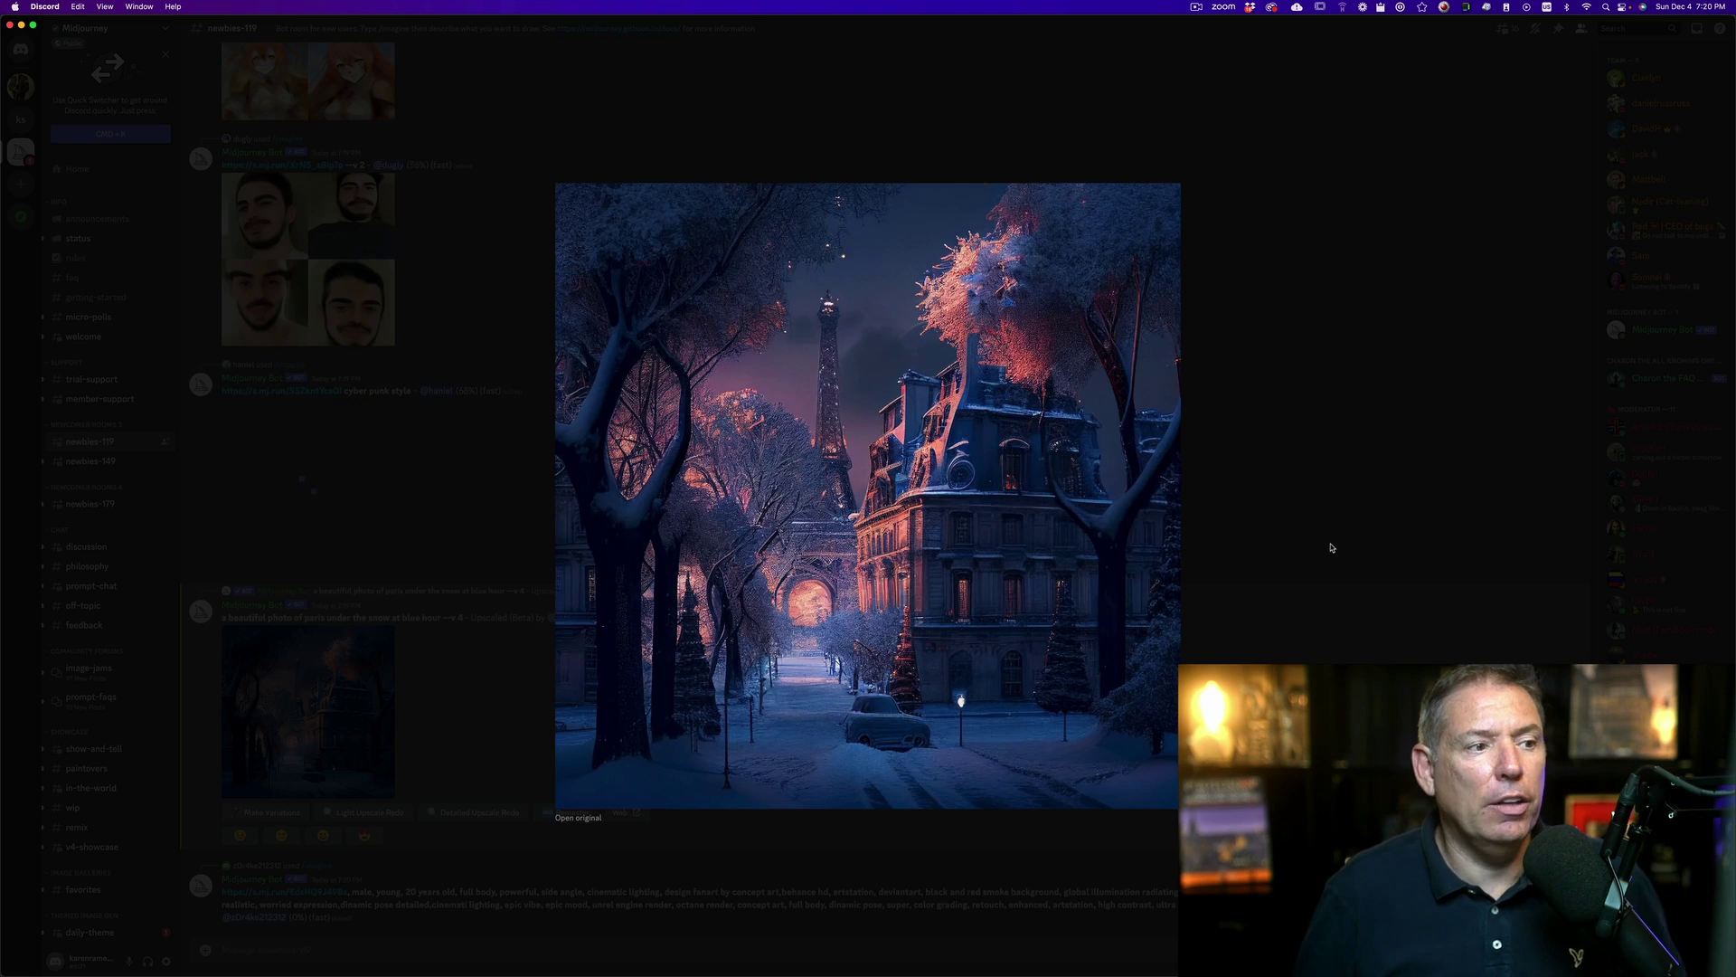
right_click(859, 391)
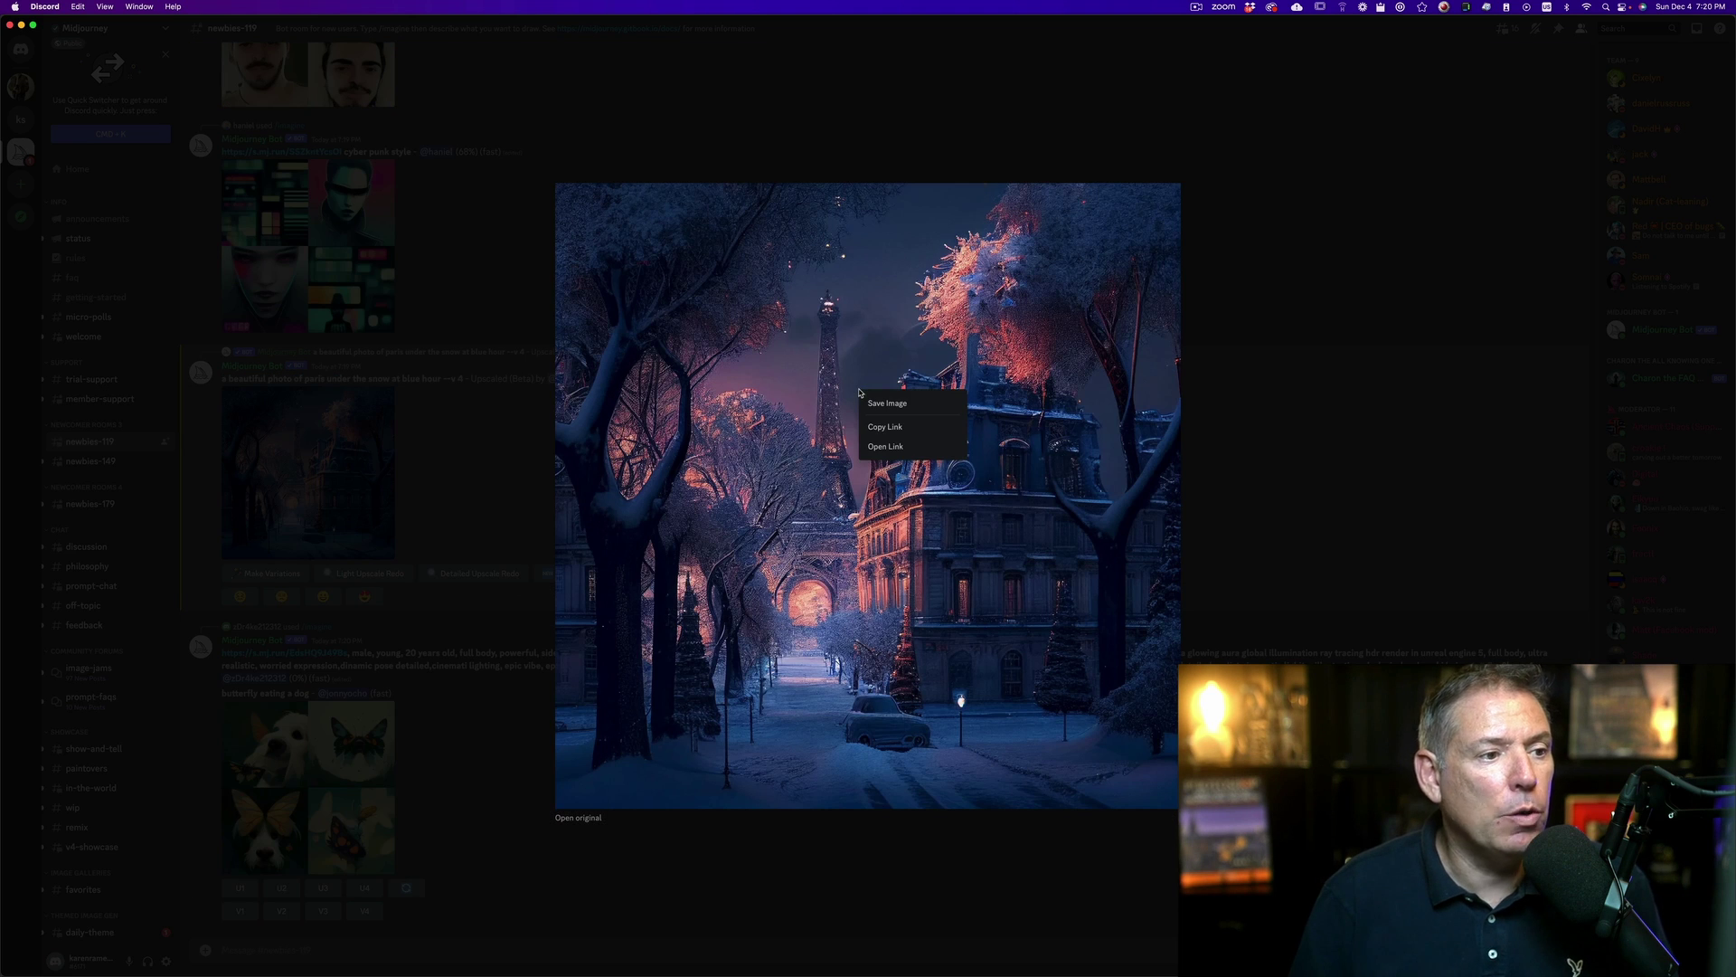
right_click(859, 392)
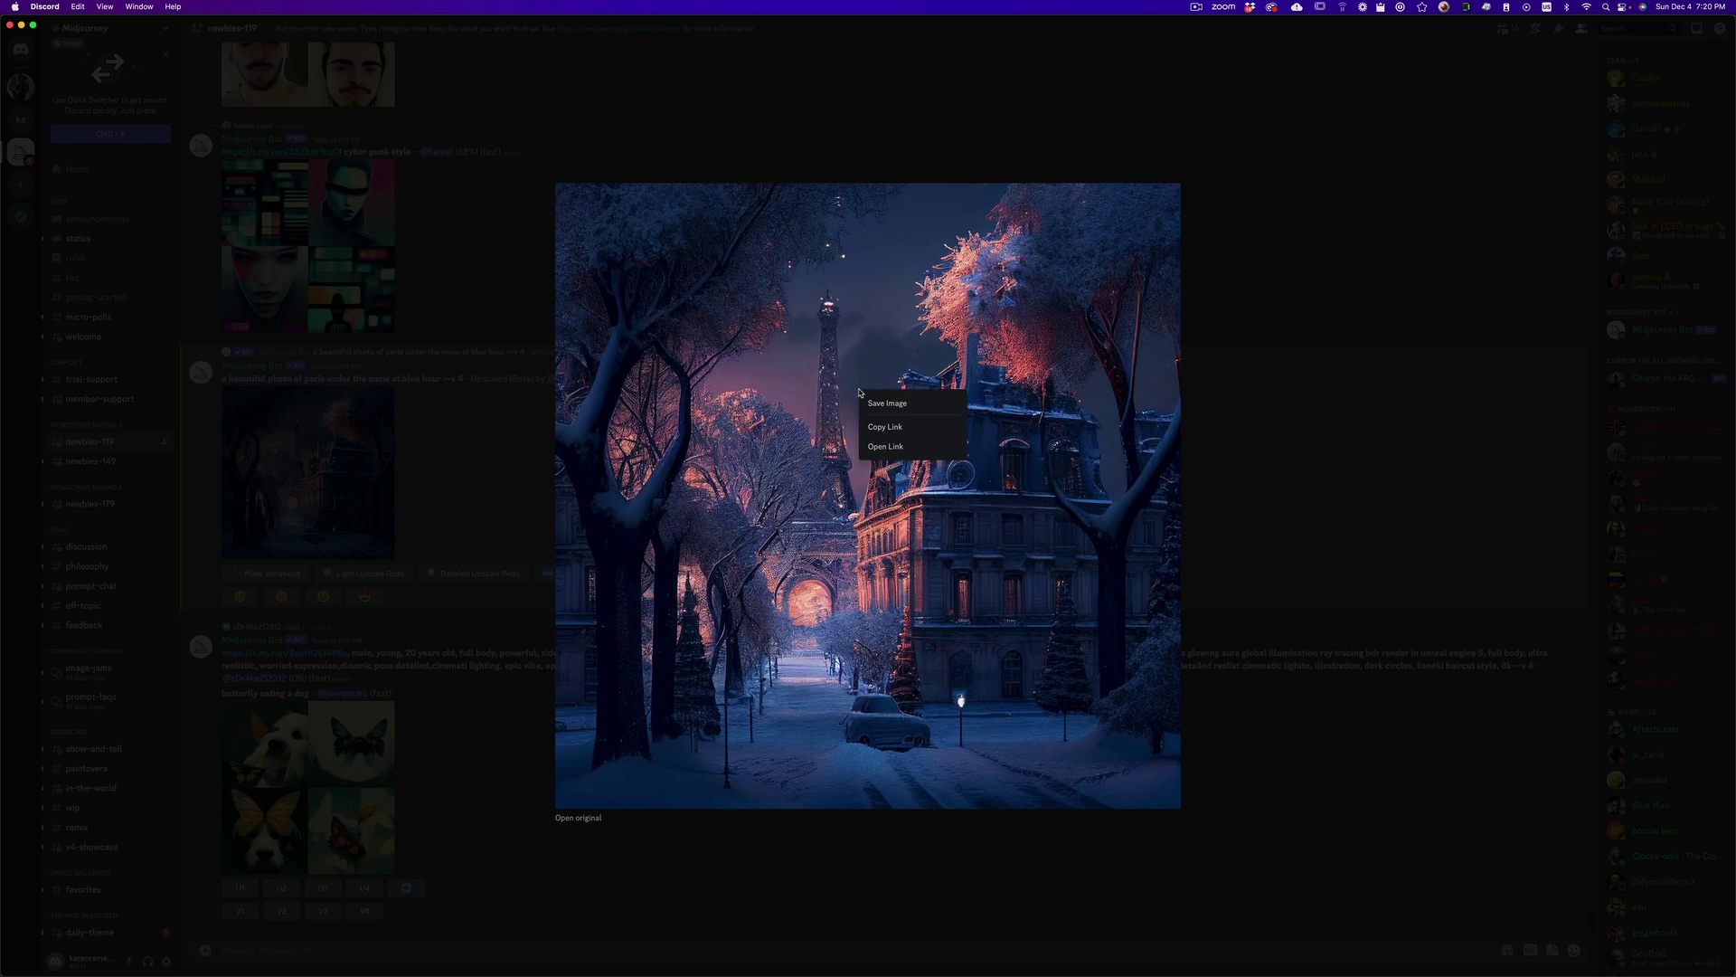
left_click(871, 401)
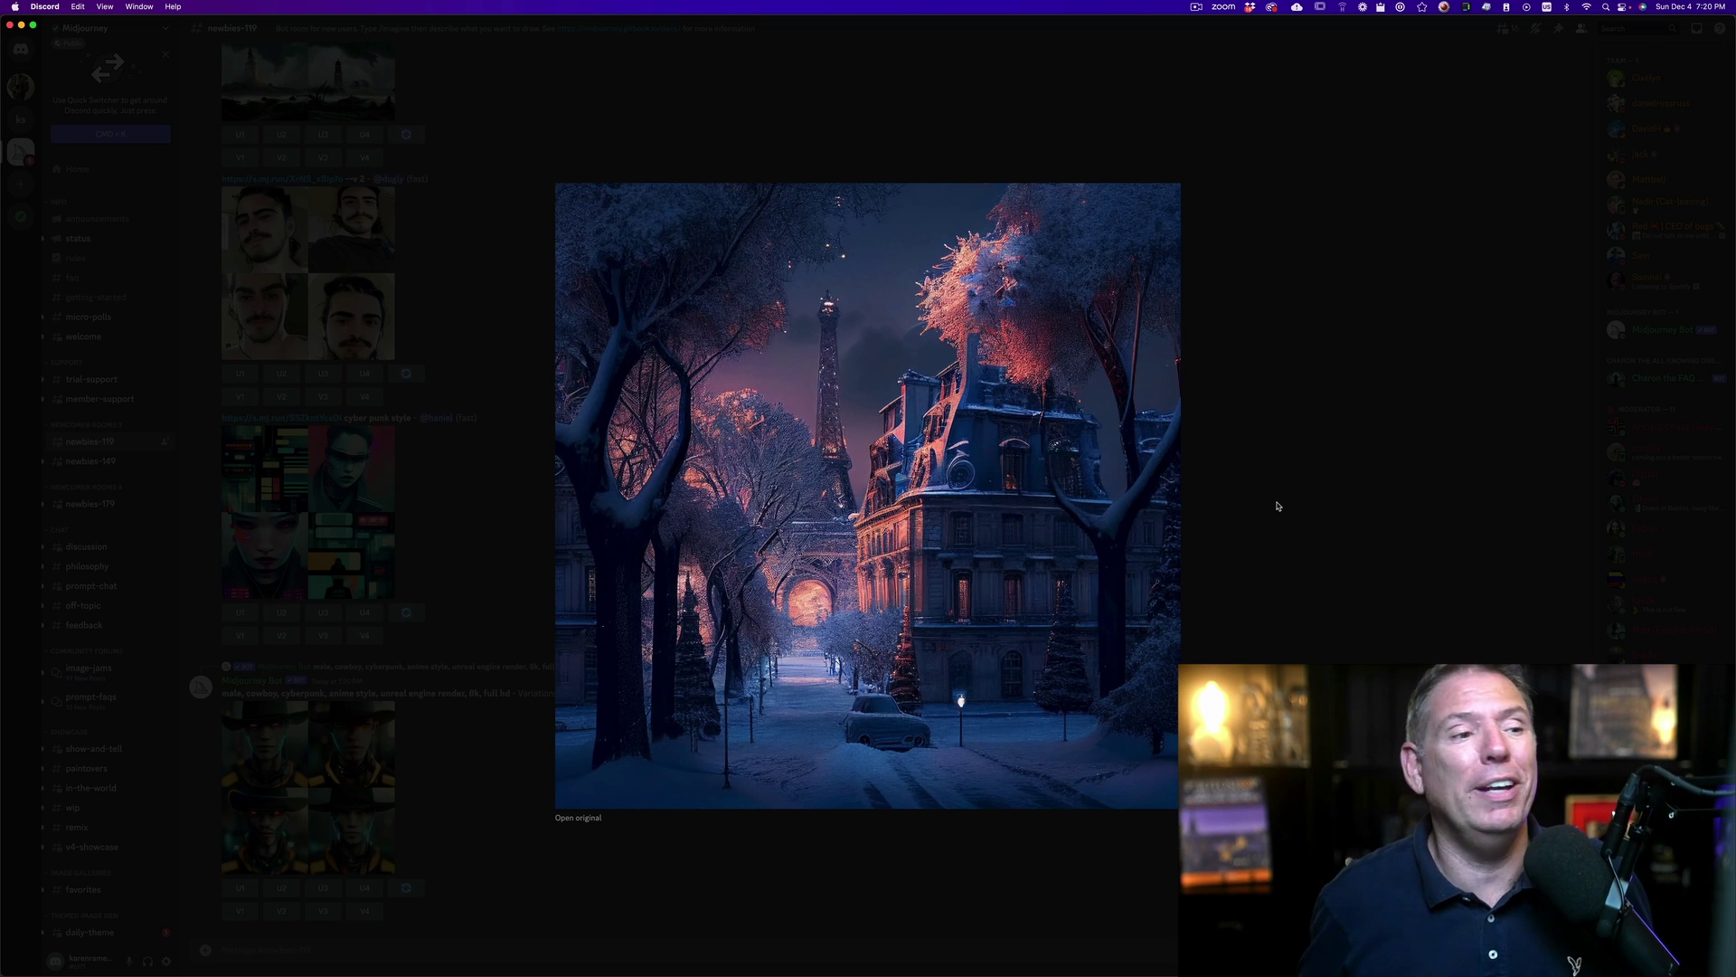
left_click(1278, 505)
scroll(588, 633, "up", 10)
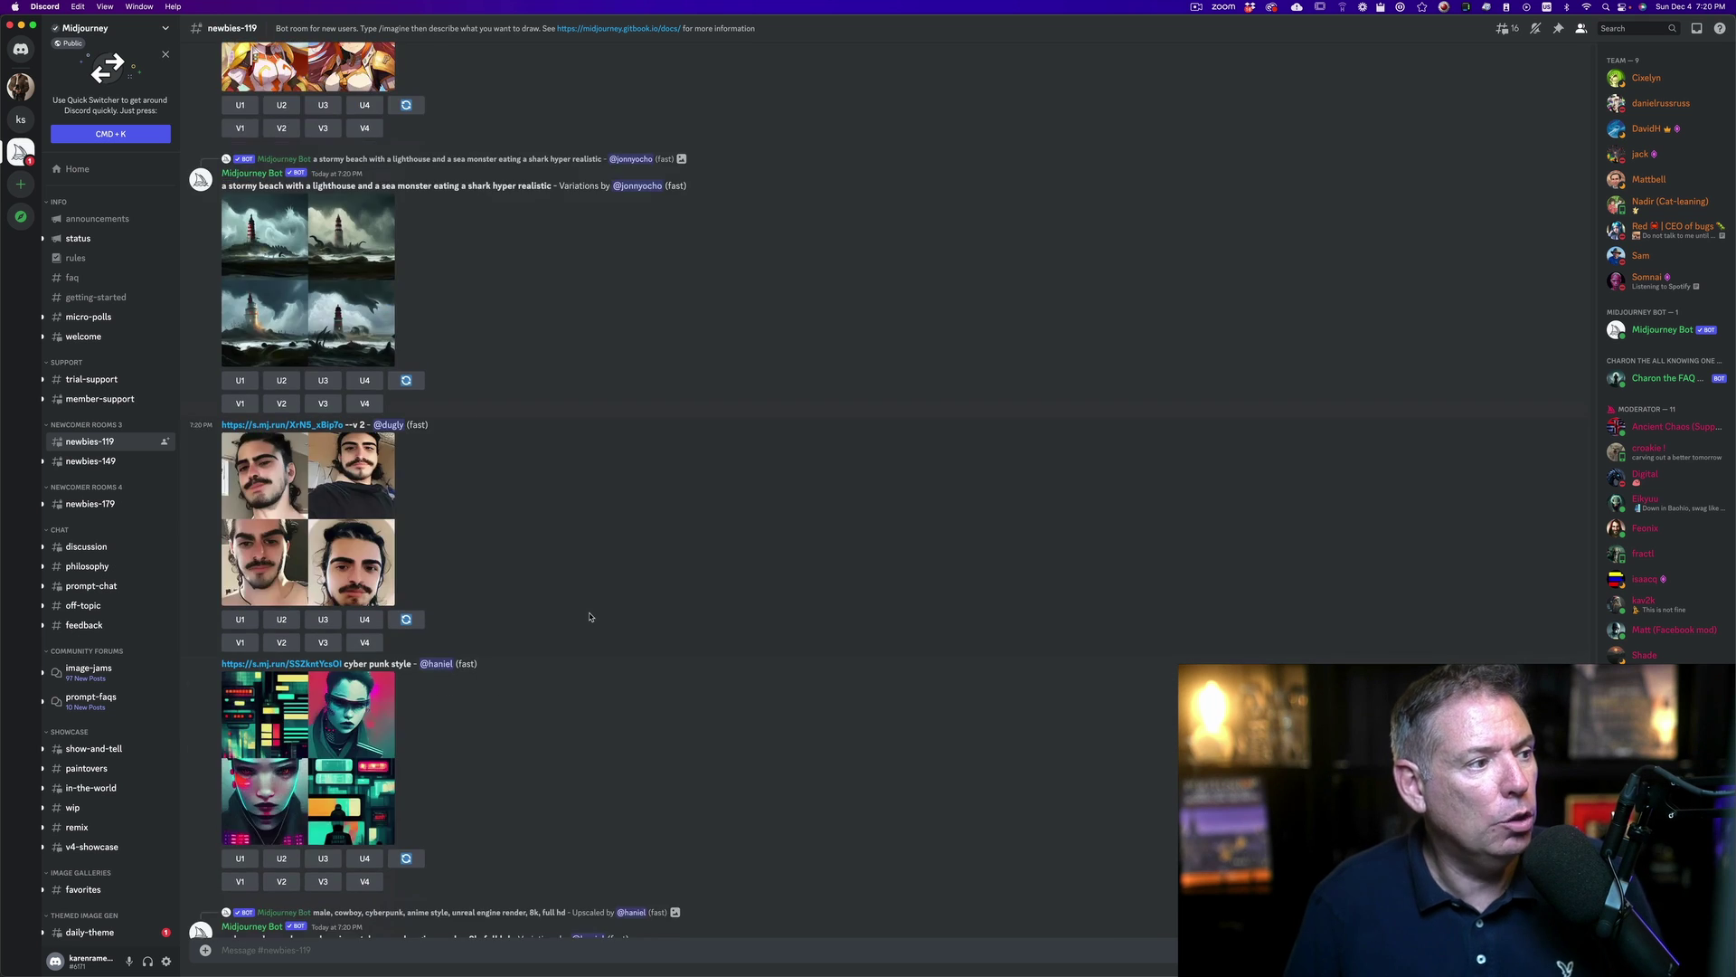
Request a beta upscale of the snowy Eiffel Tower street view
scroll(590, 616, "up", 10)
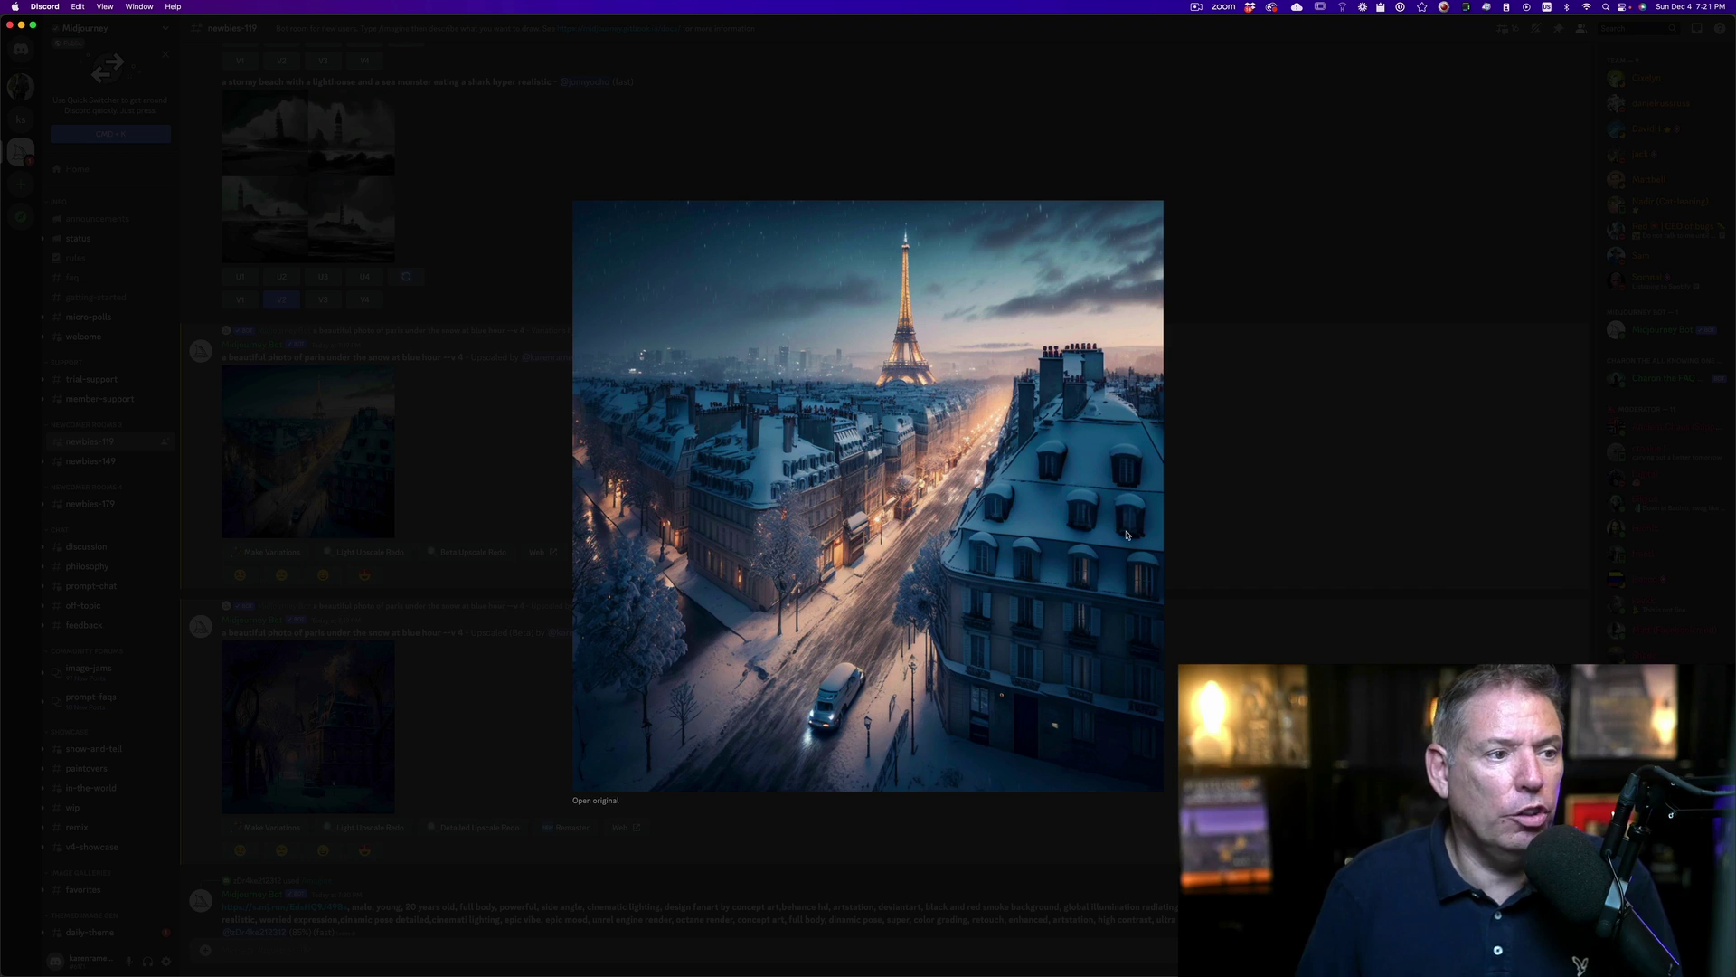
left_click(1241, 482)
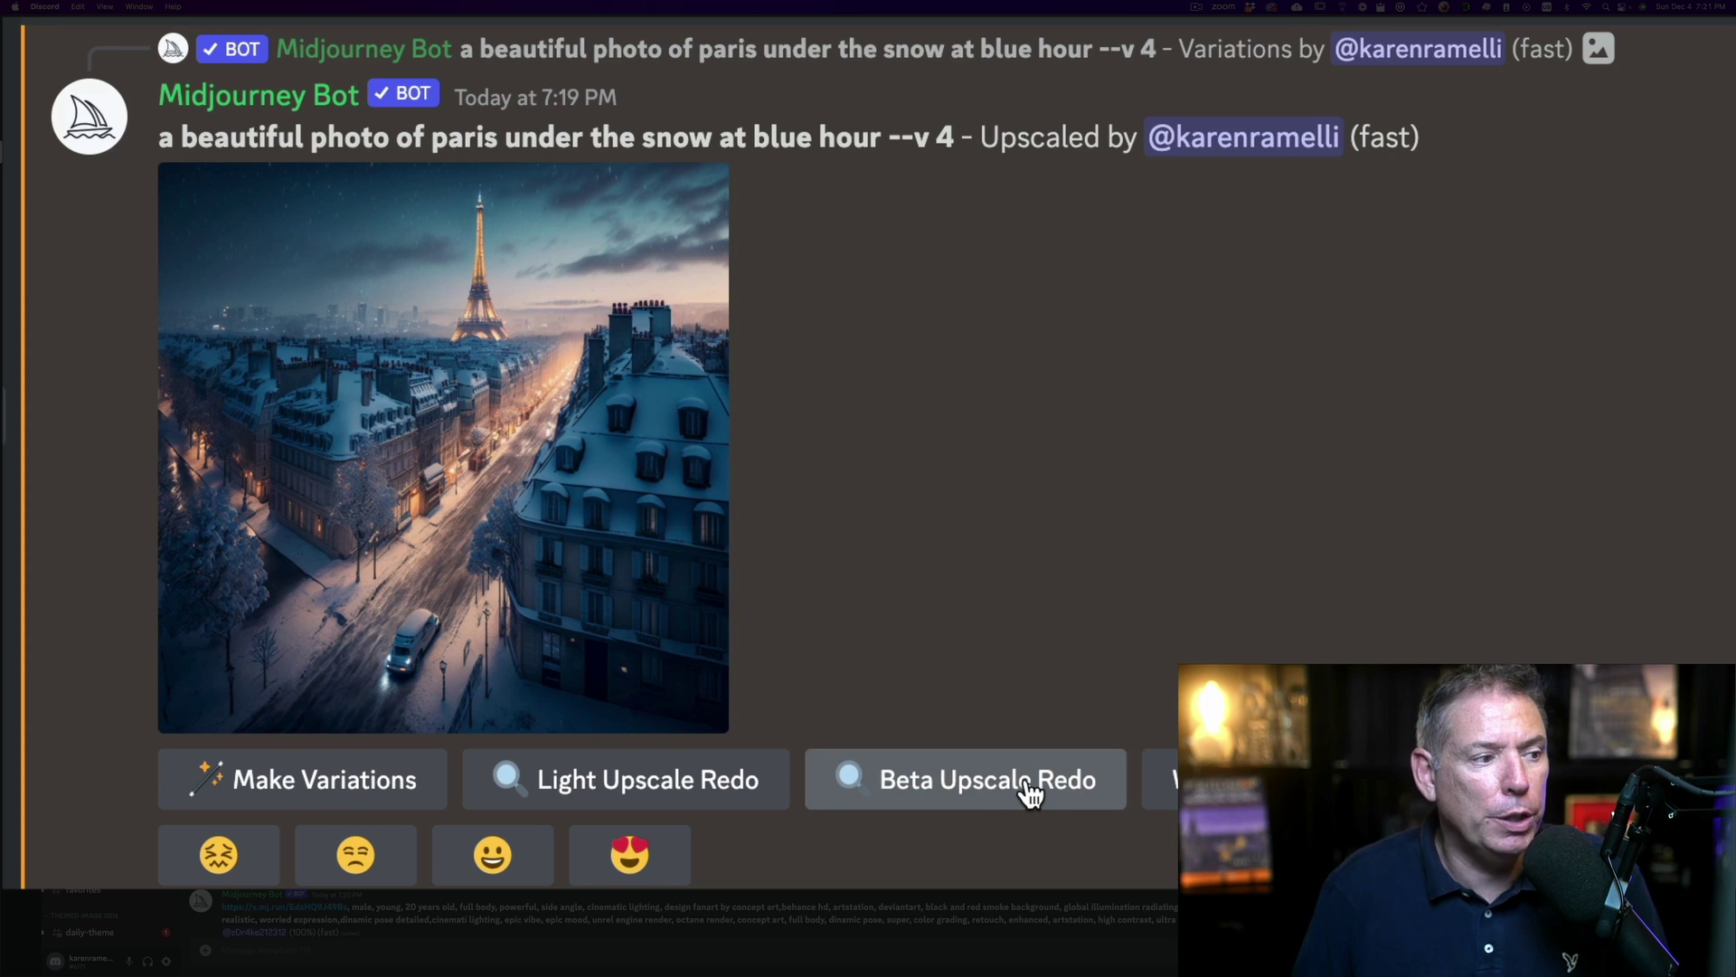
left_click(1029, 794)
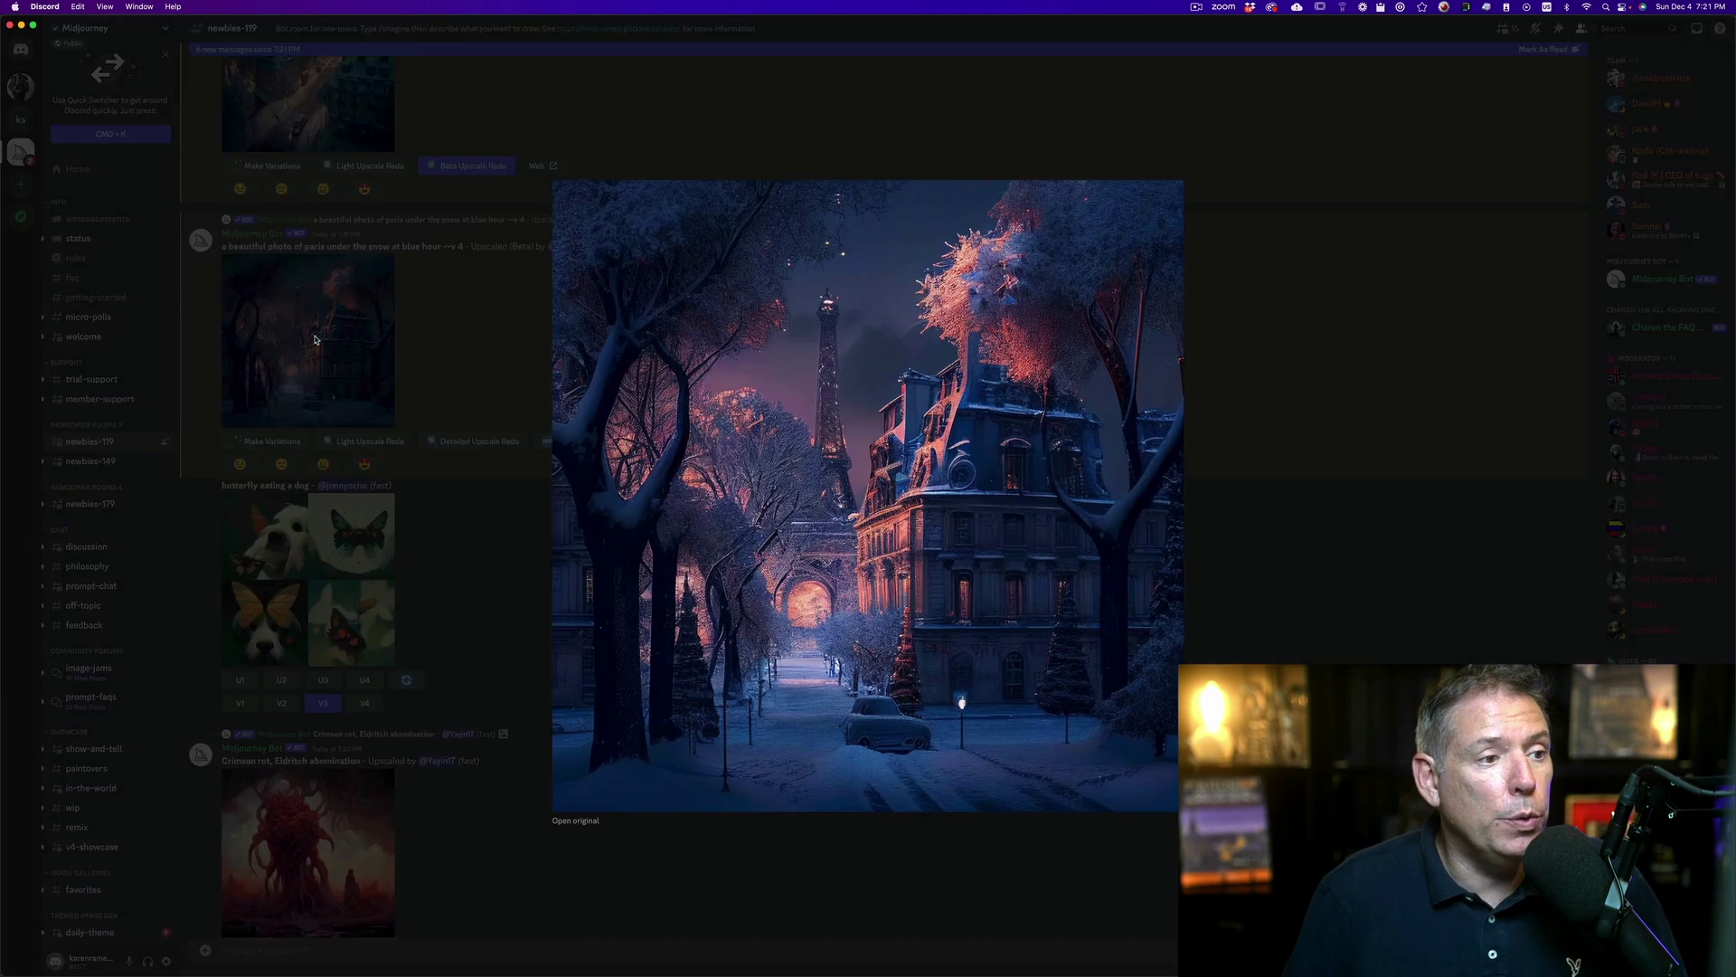
Open the beta-upscaled Eiffel Tower image full size and save it
left_click(1279, 361)
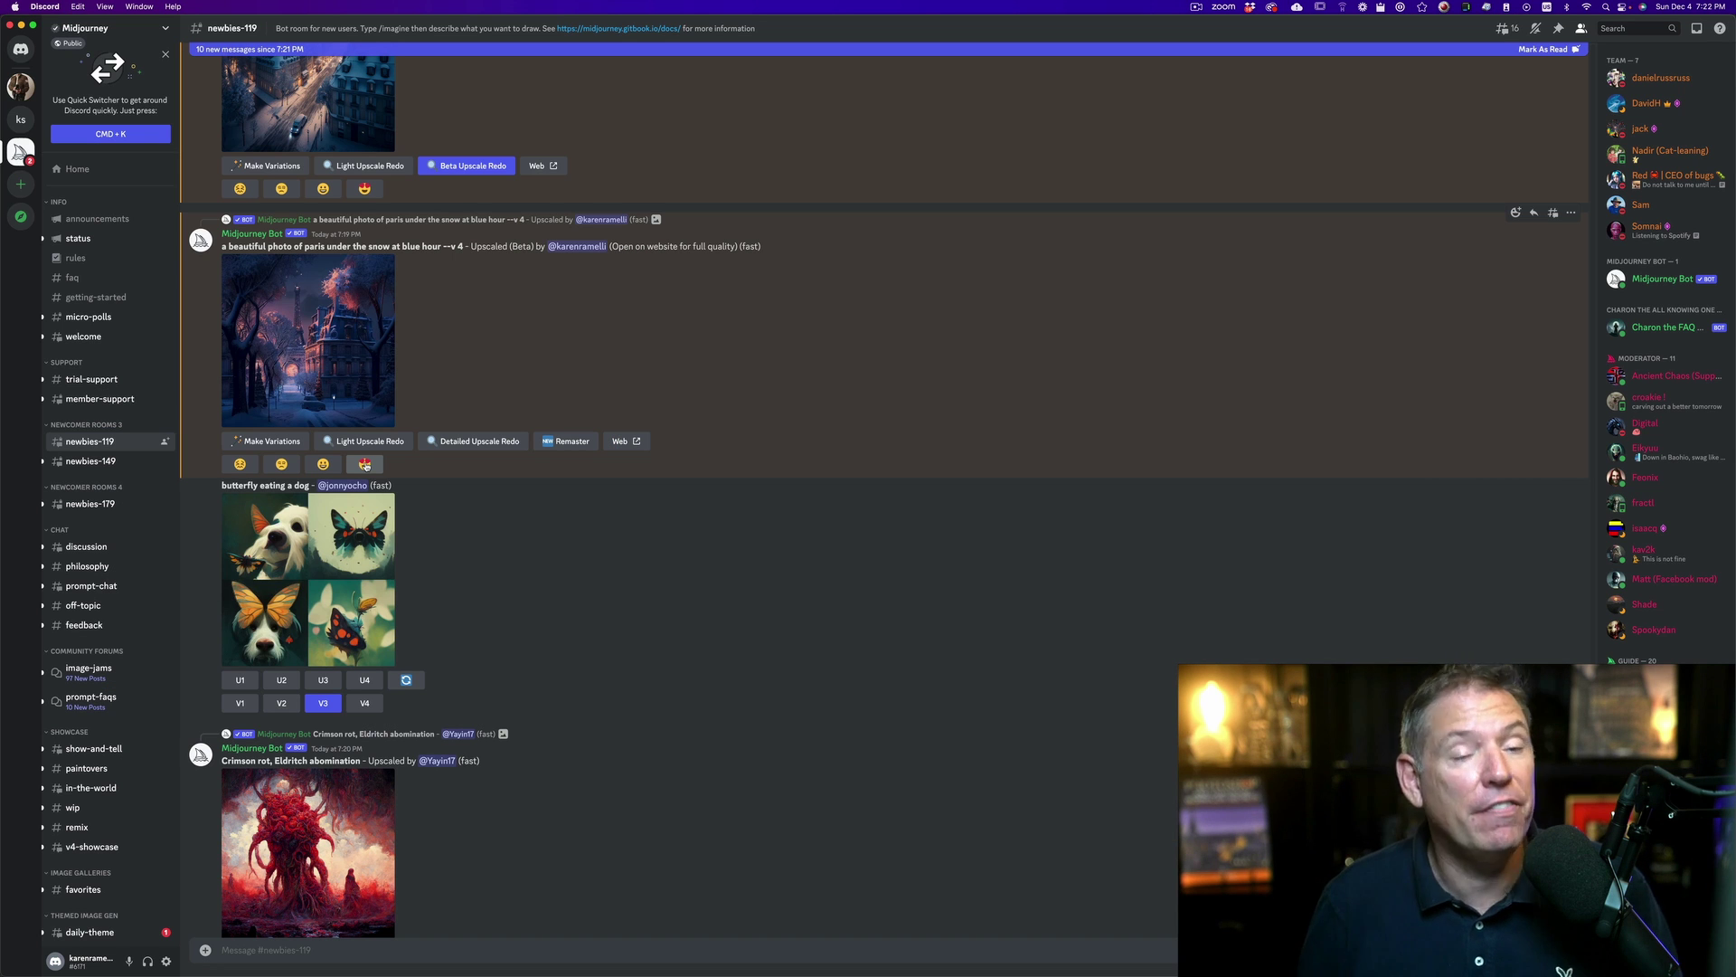
scroll(790, 697, "down", 10)
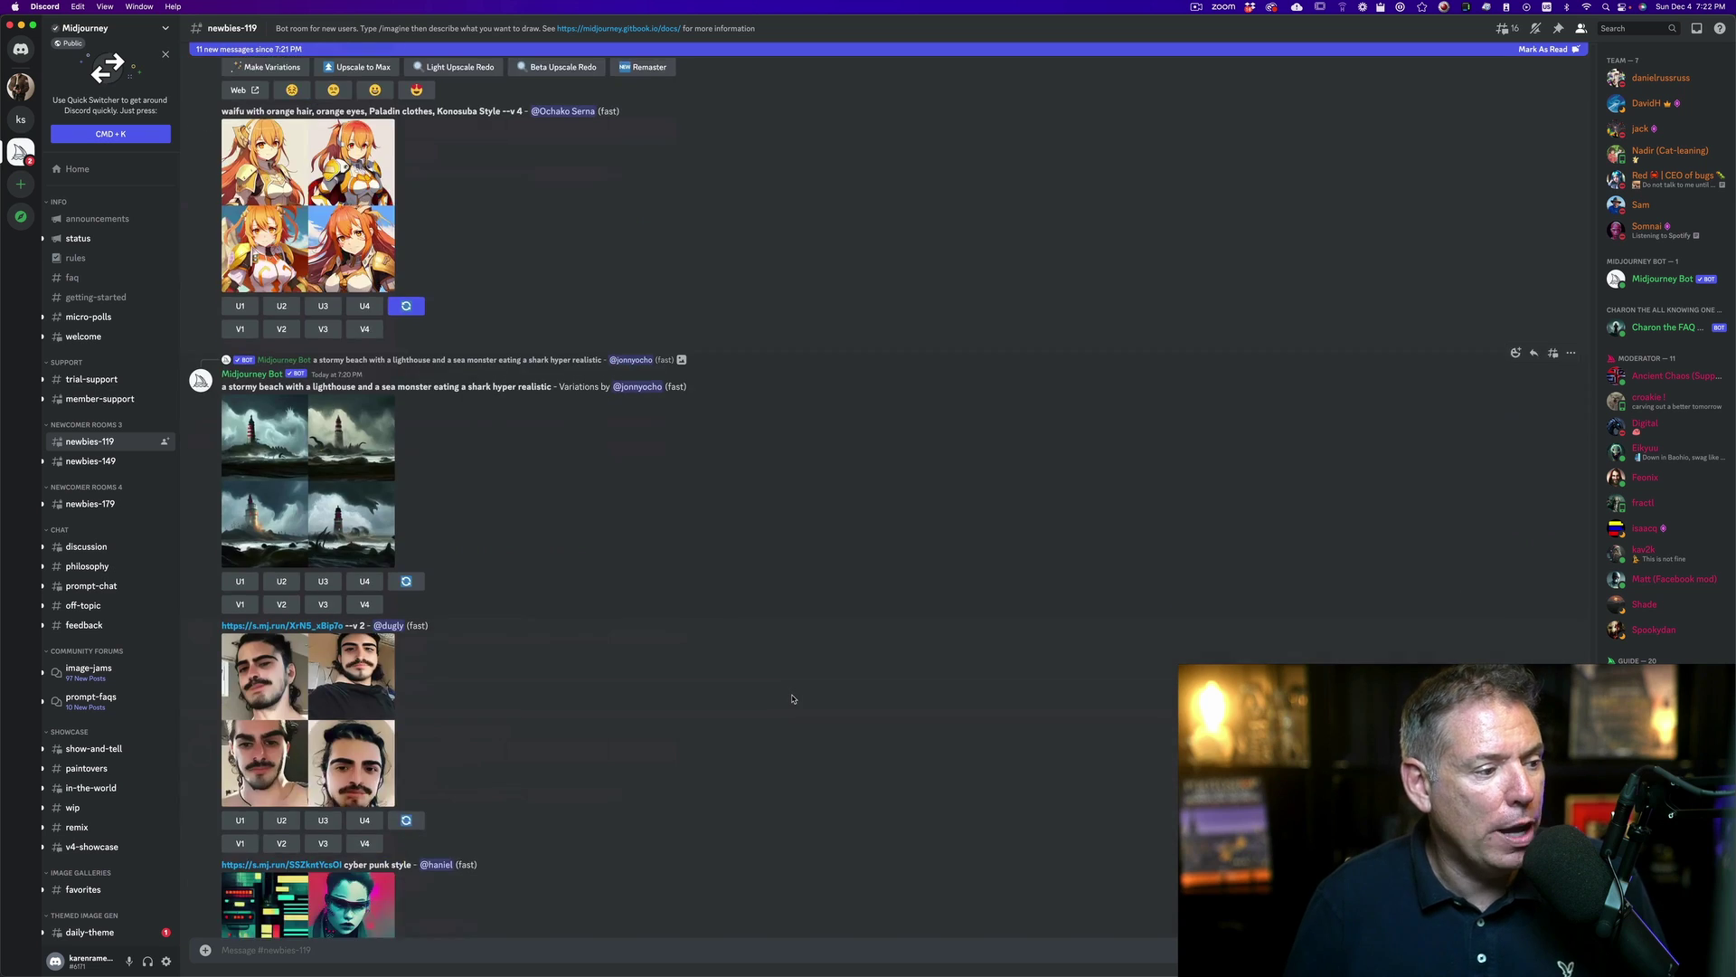
scroll(792, 698, "down", 15)
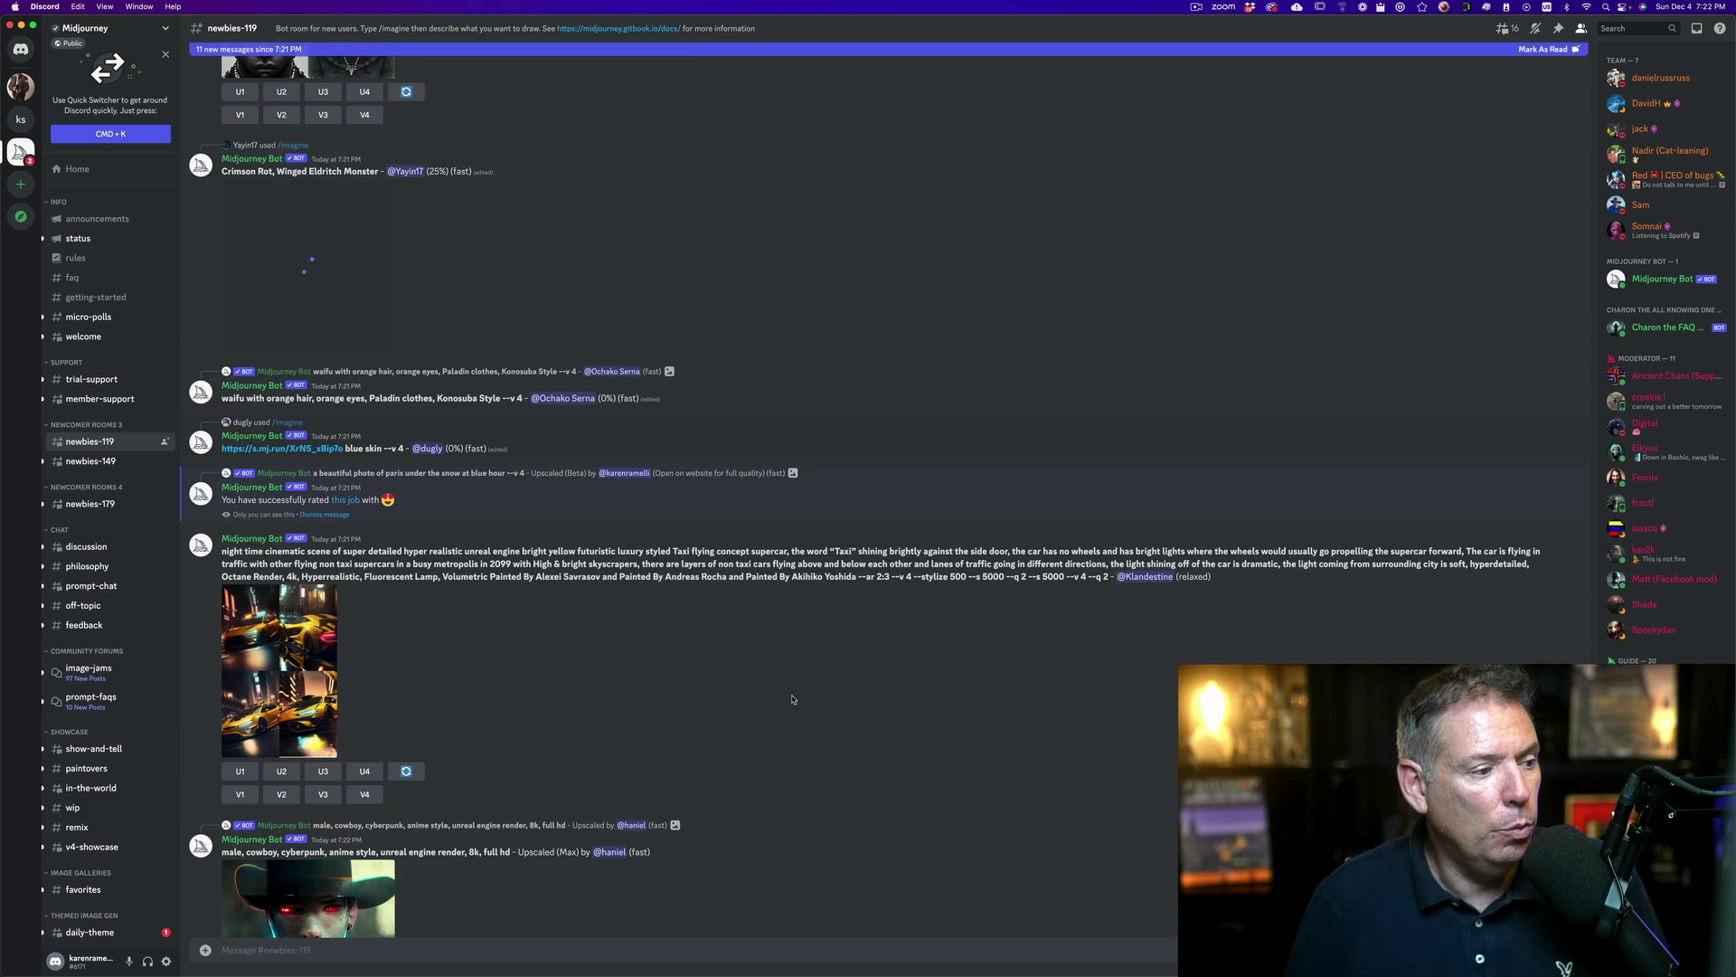
scroll(792, 699, "down", 8)
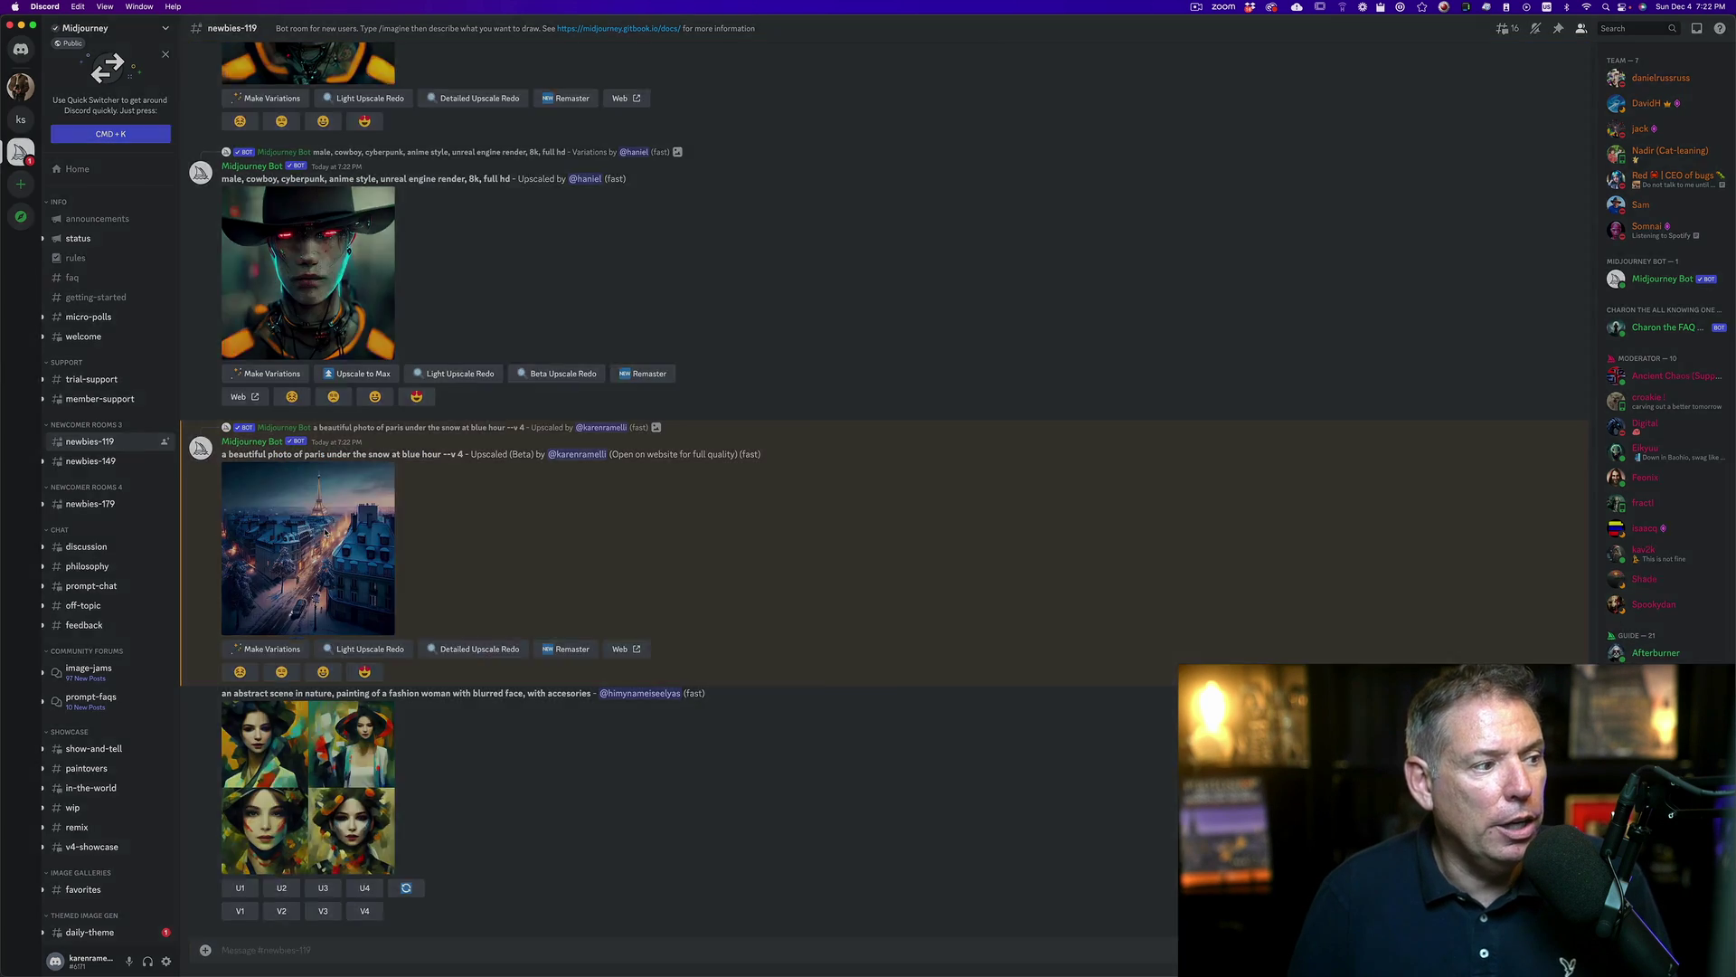
left_click(325, 532)
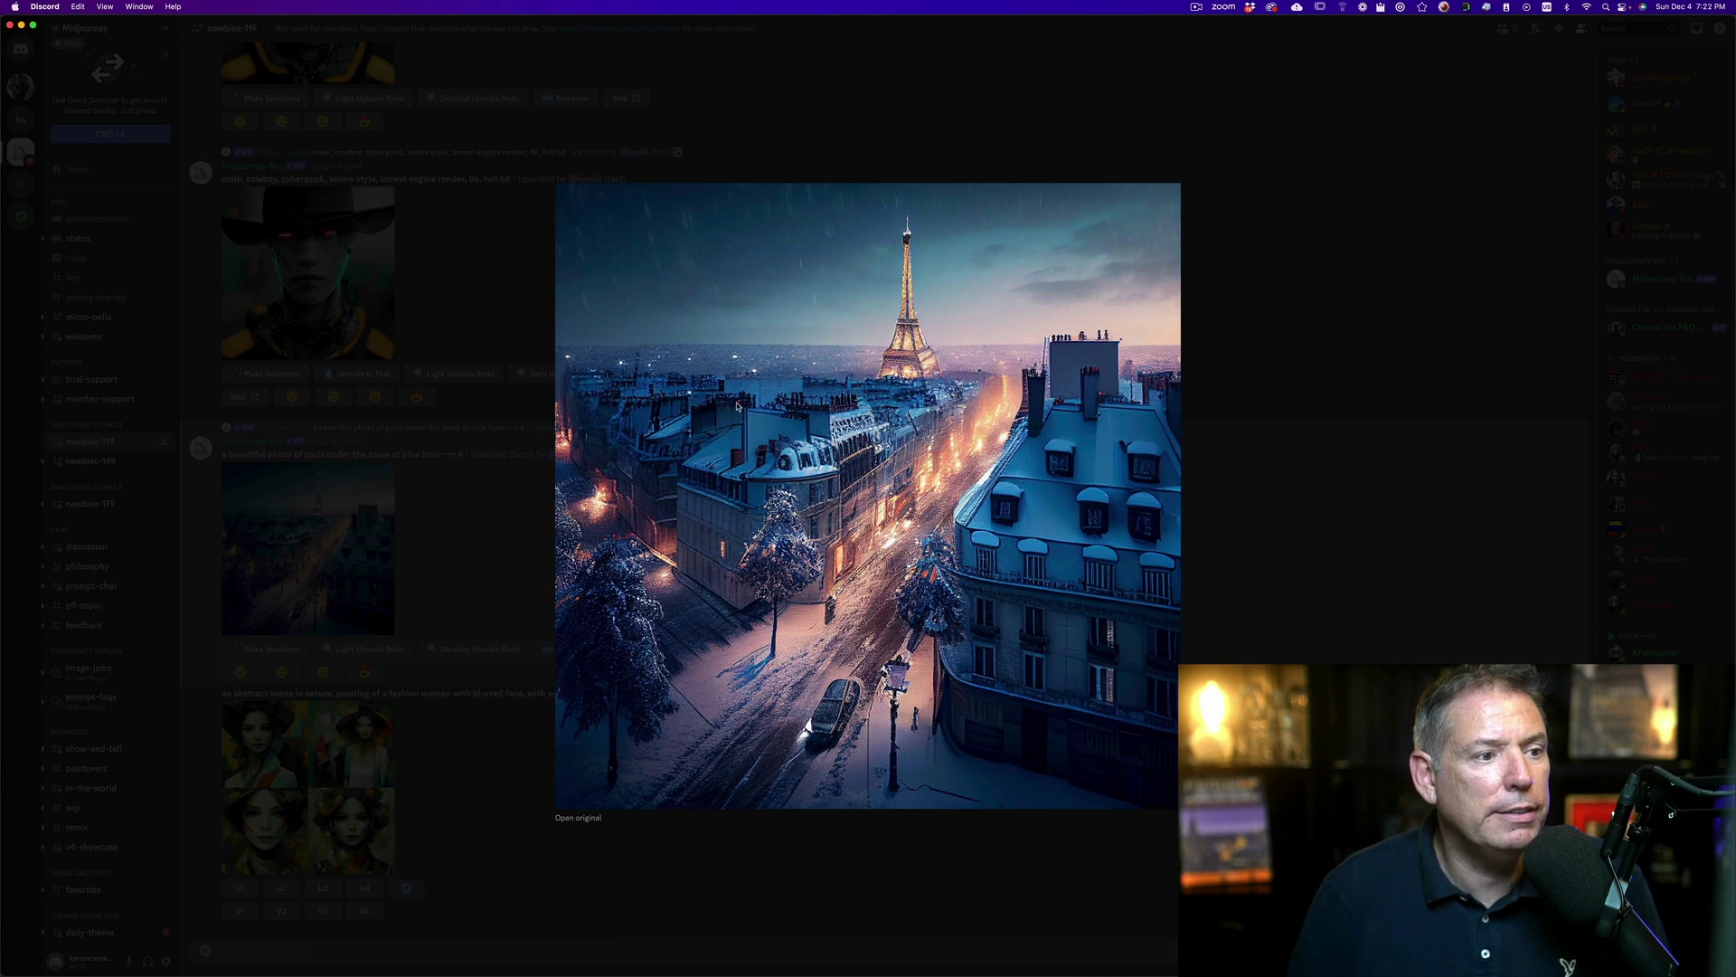
right_click(775, 445)
left_click(818, 459)
left_click(404, 848)
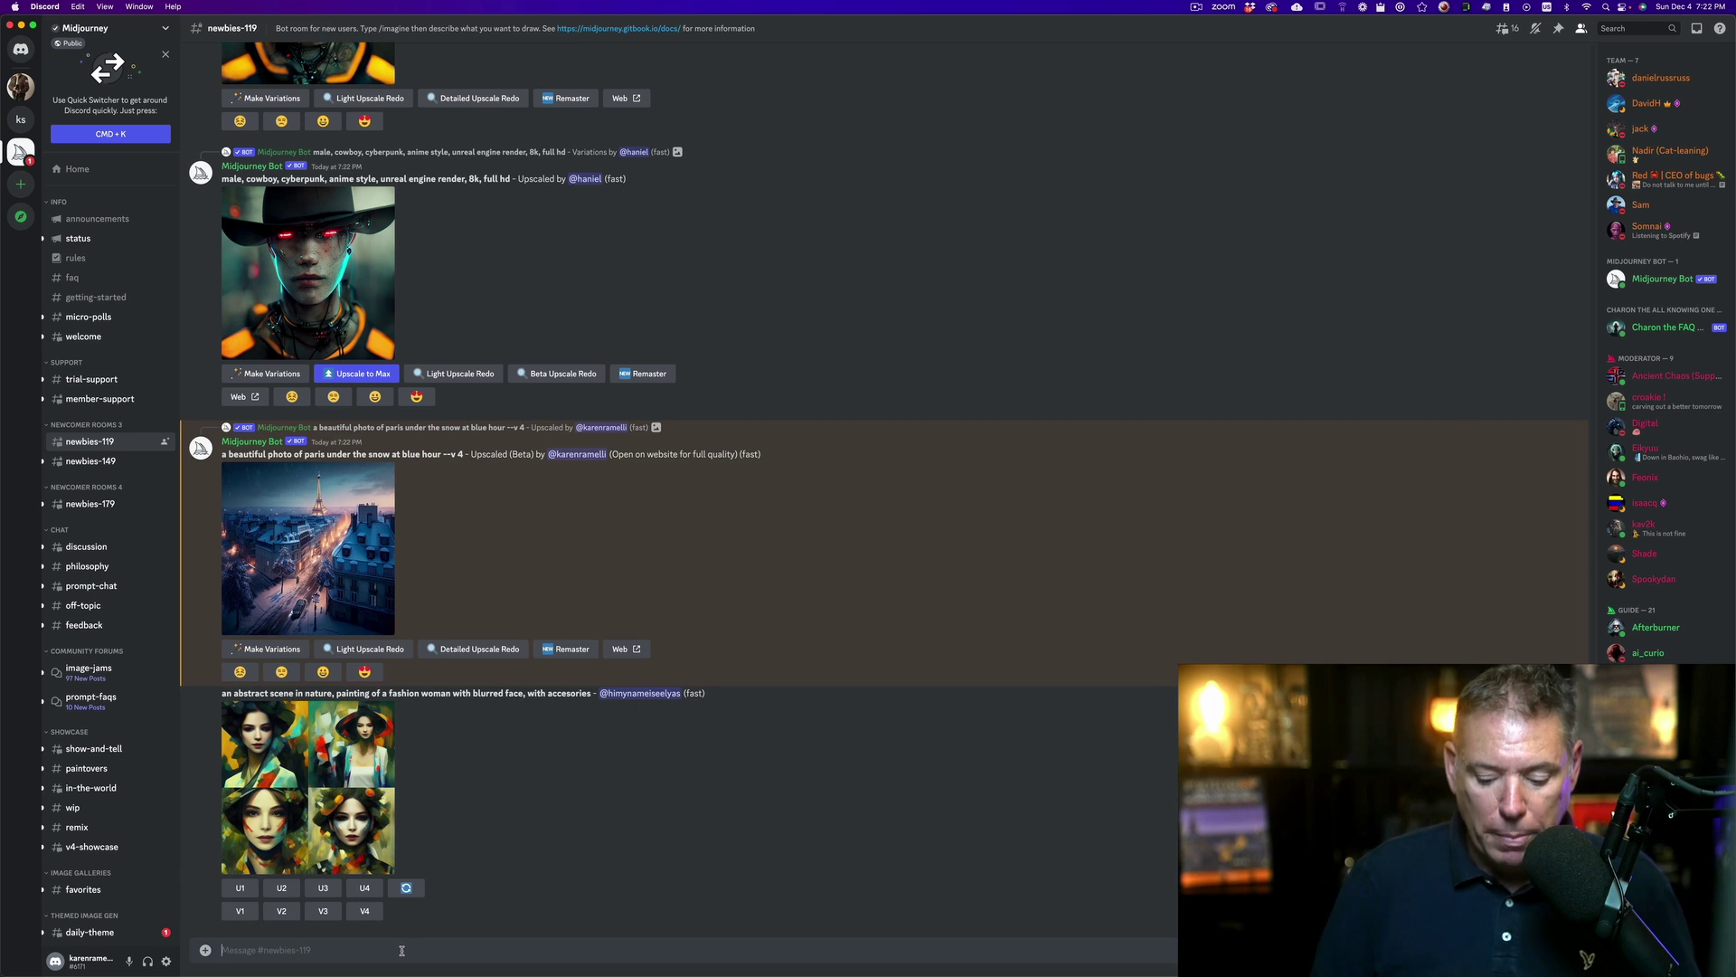
Send /help to display the Midjourney bot's guide
type("/")
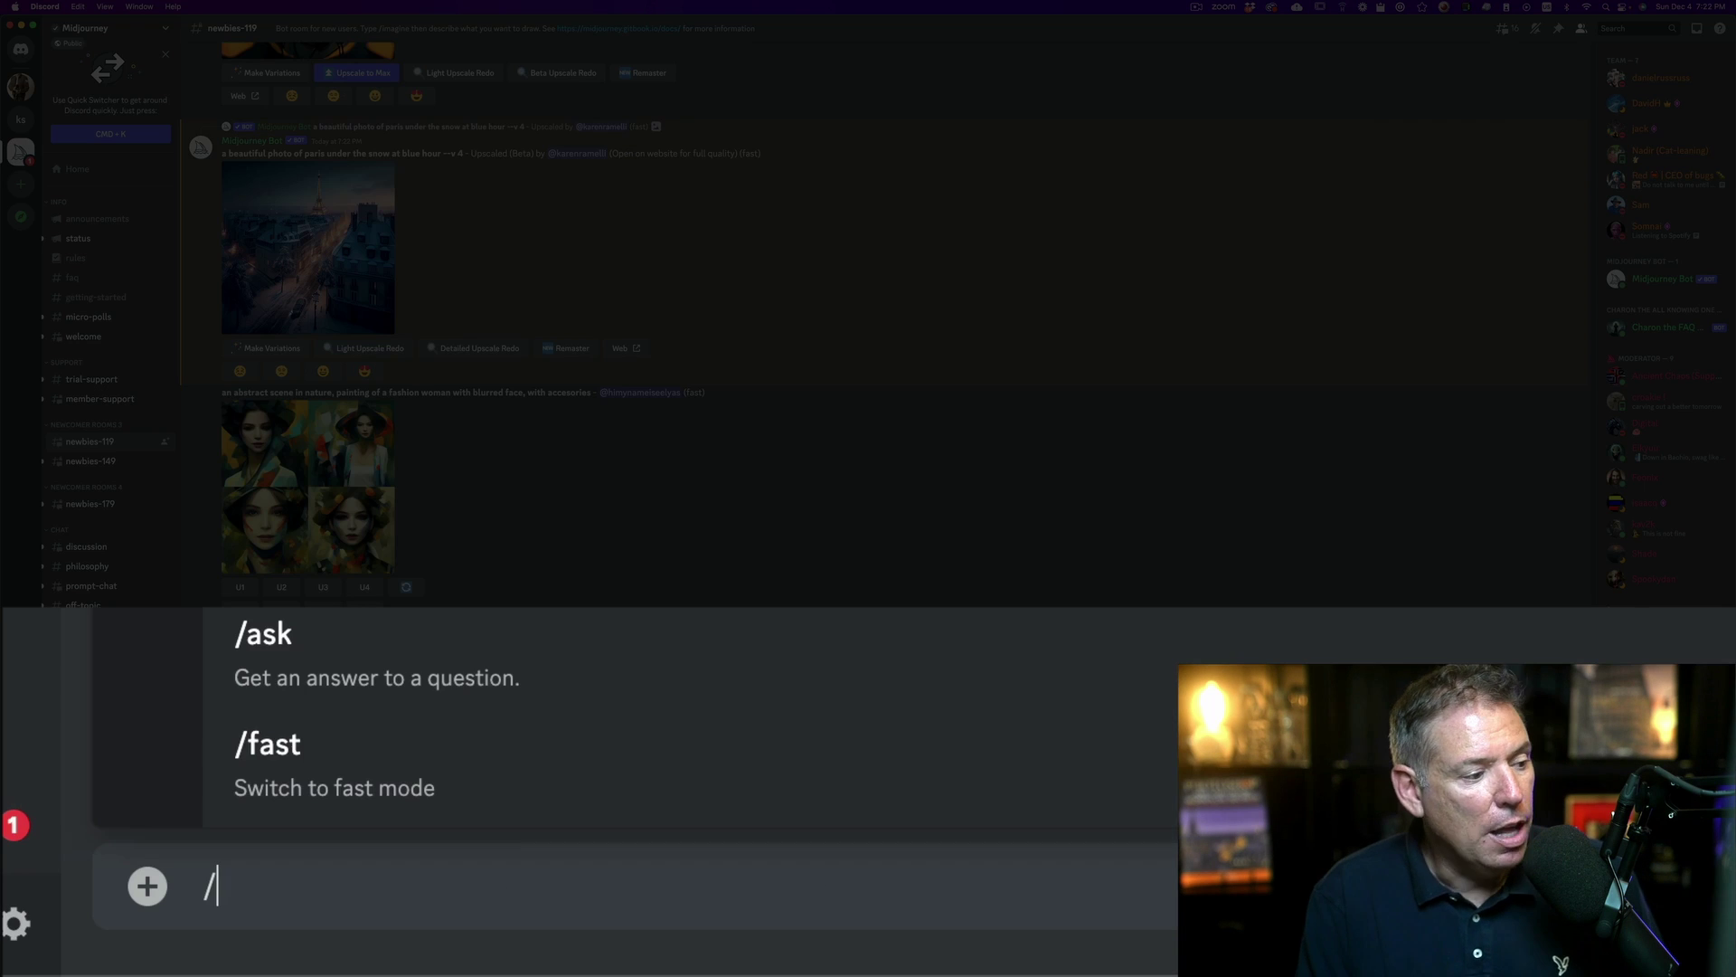
type("help")
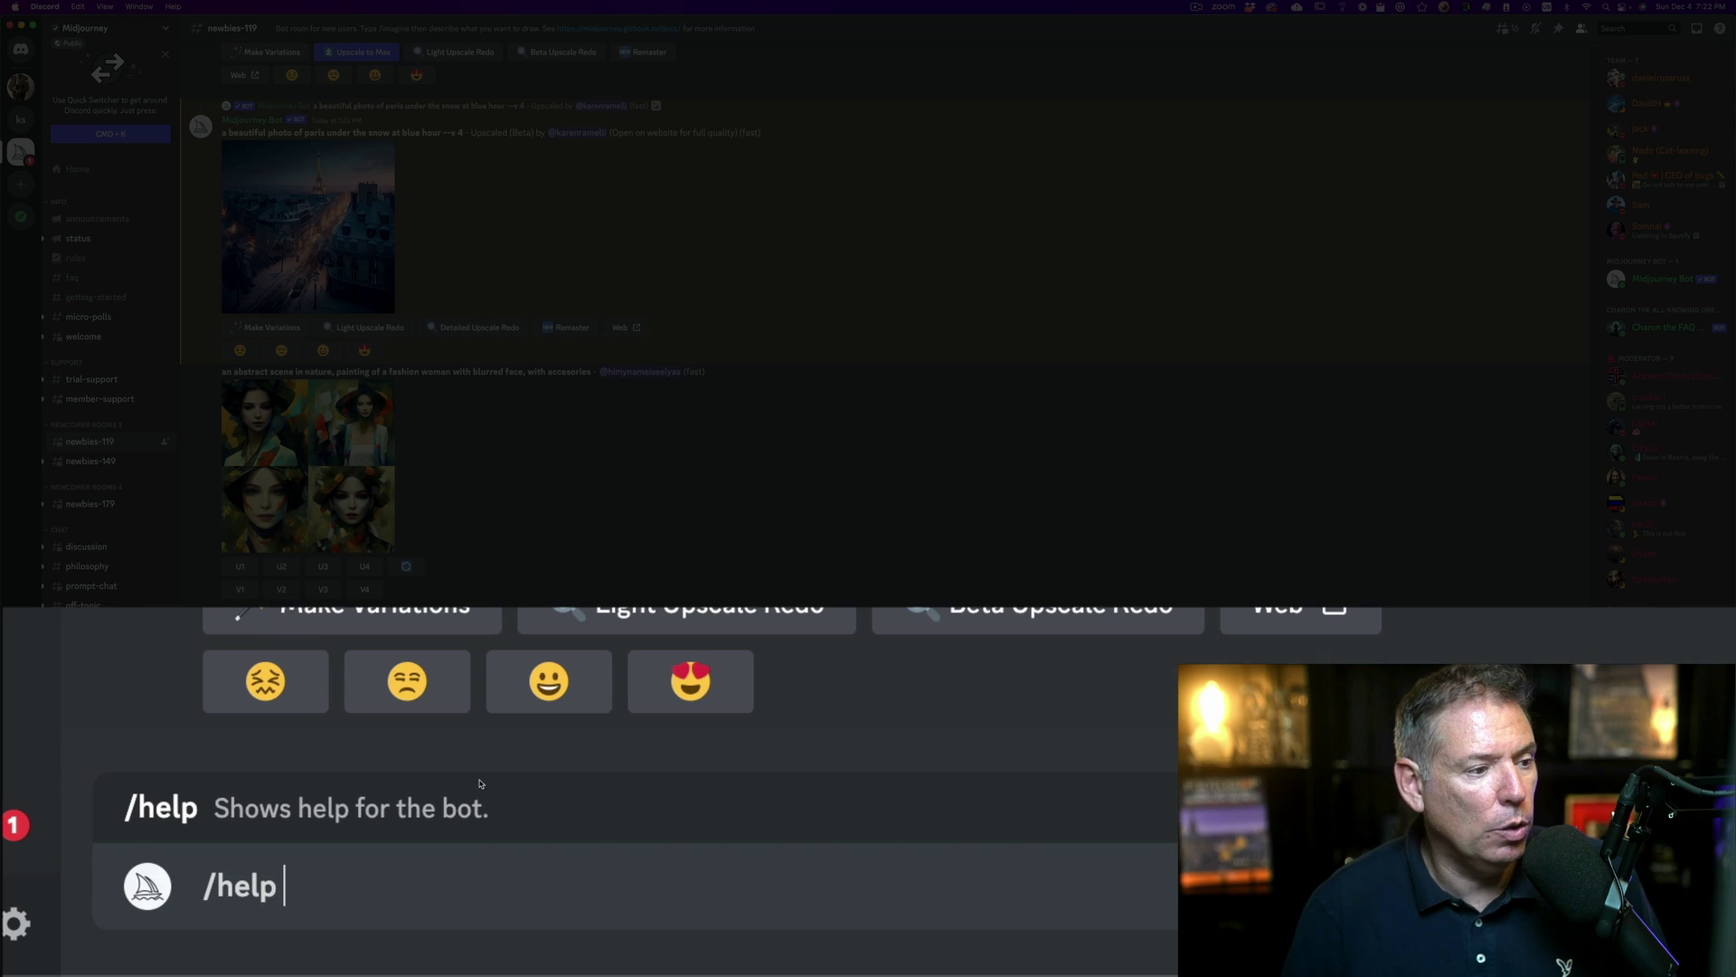
key("Return")
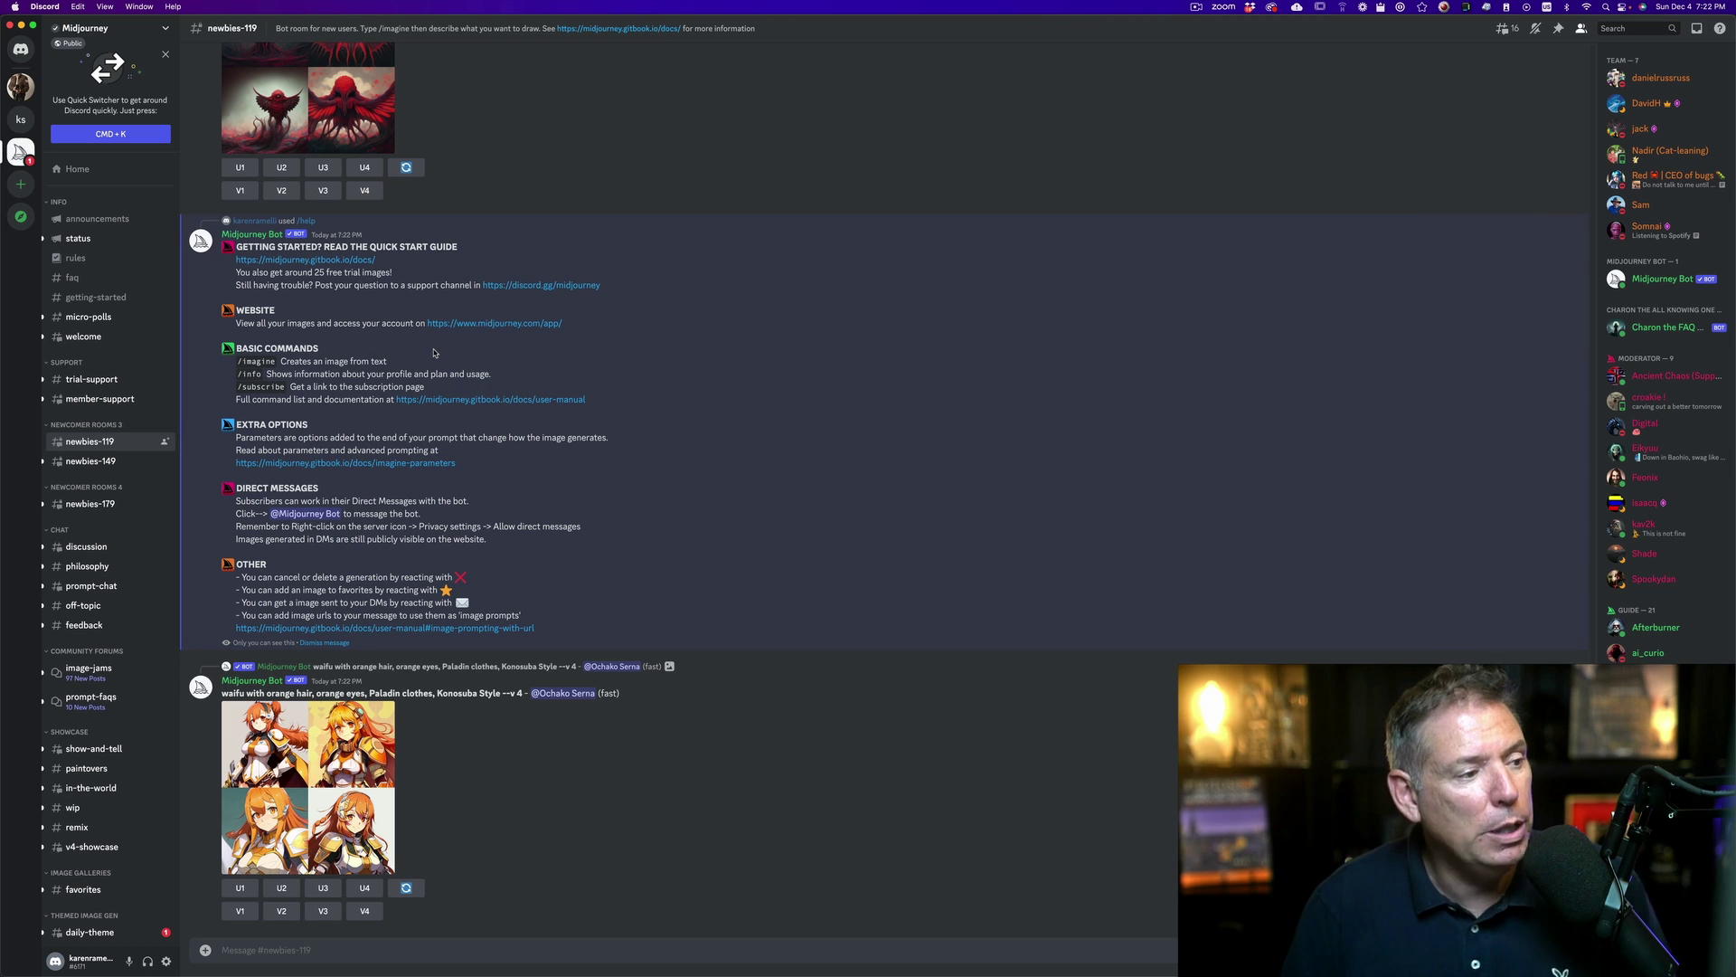
scroll(572, 369, "up", 1)
scroll(629, 642, "down", 3)
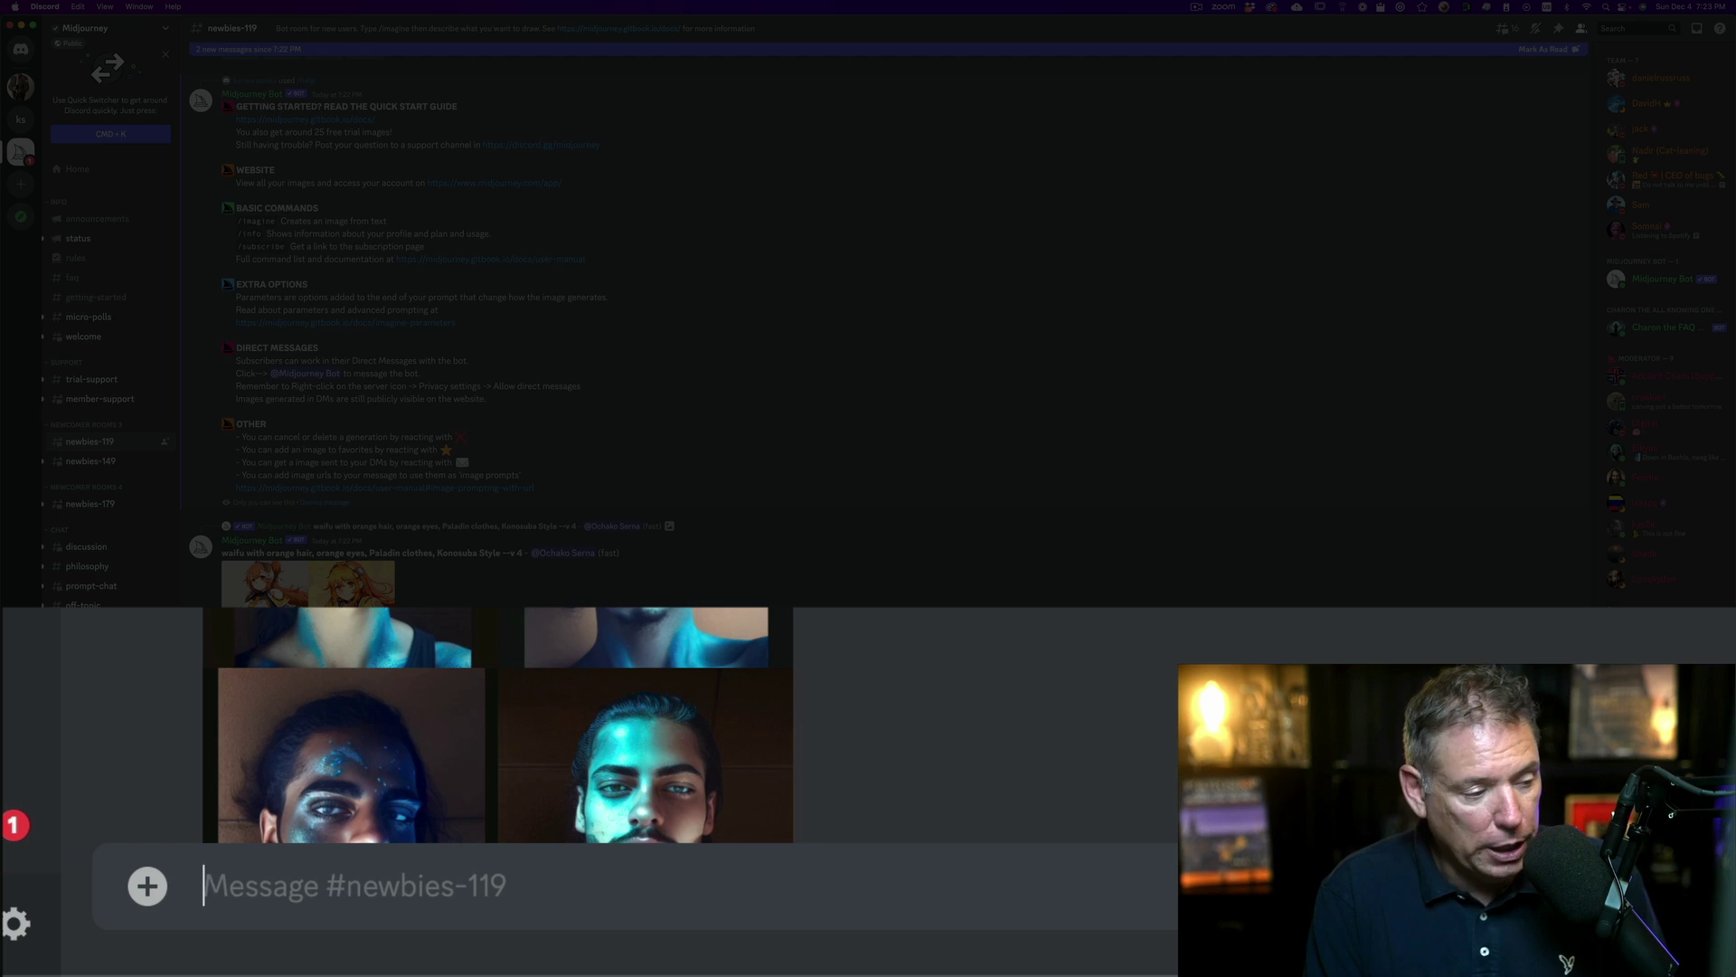
Send /subscribe and open the subscription page link, confirming the external-link prompt
type("/sub")
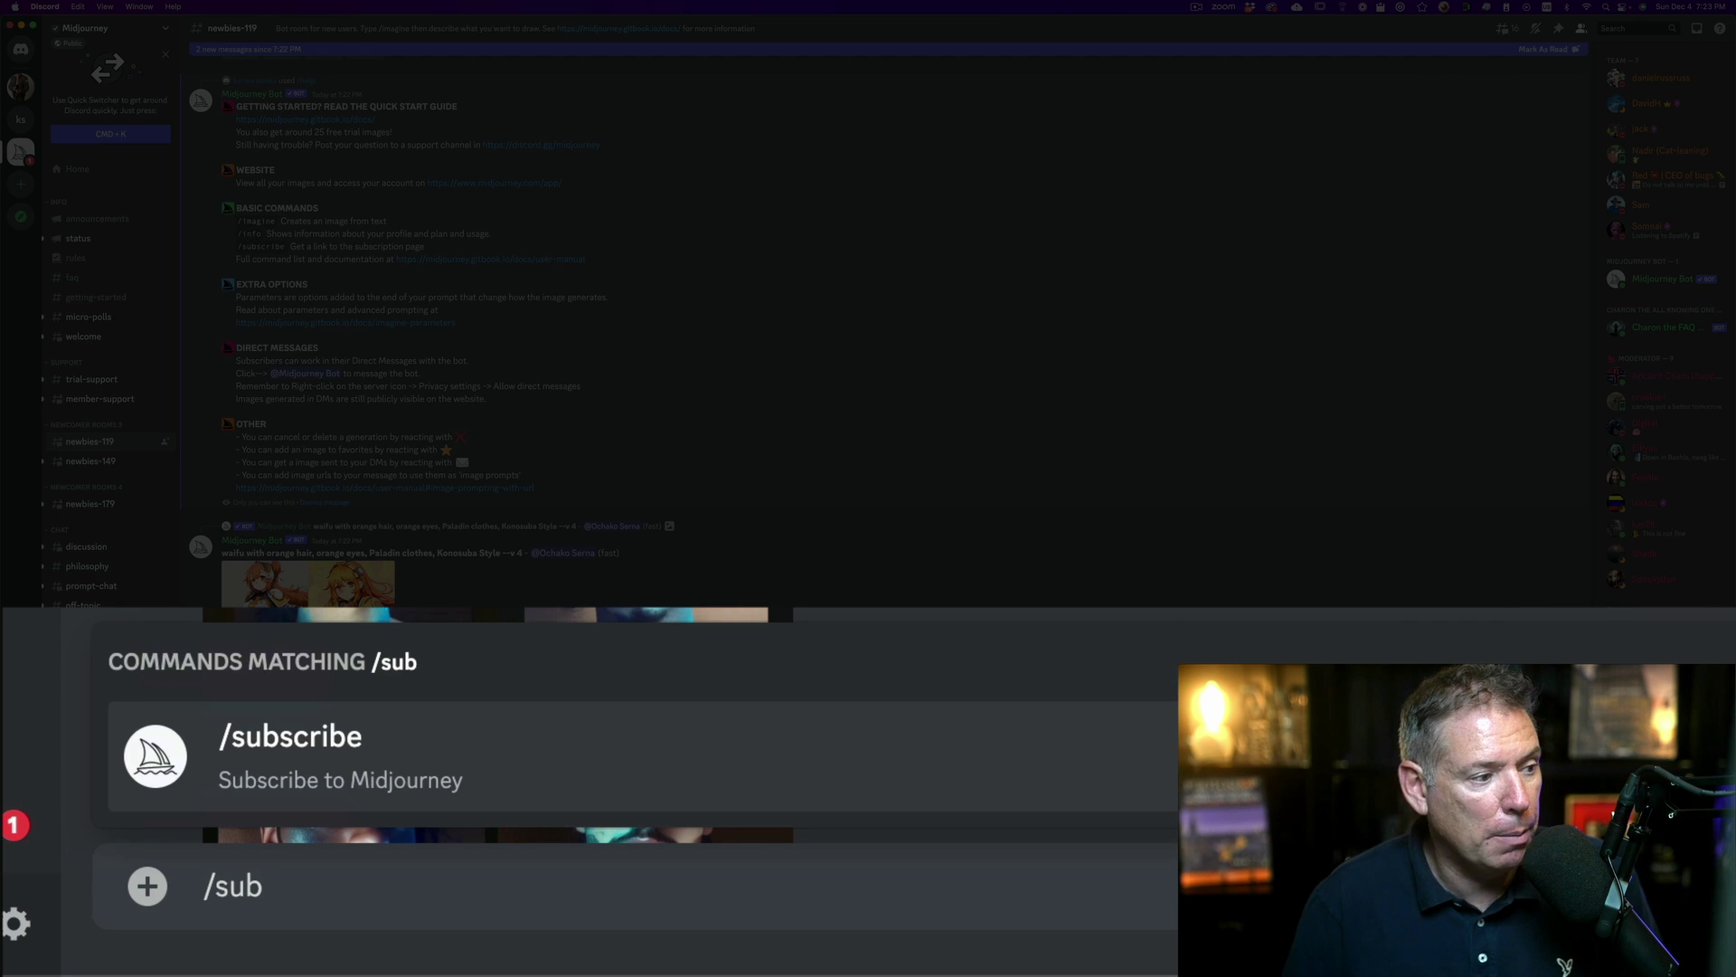
key("Return")
key("Return")
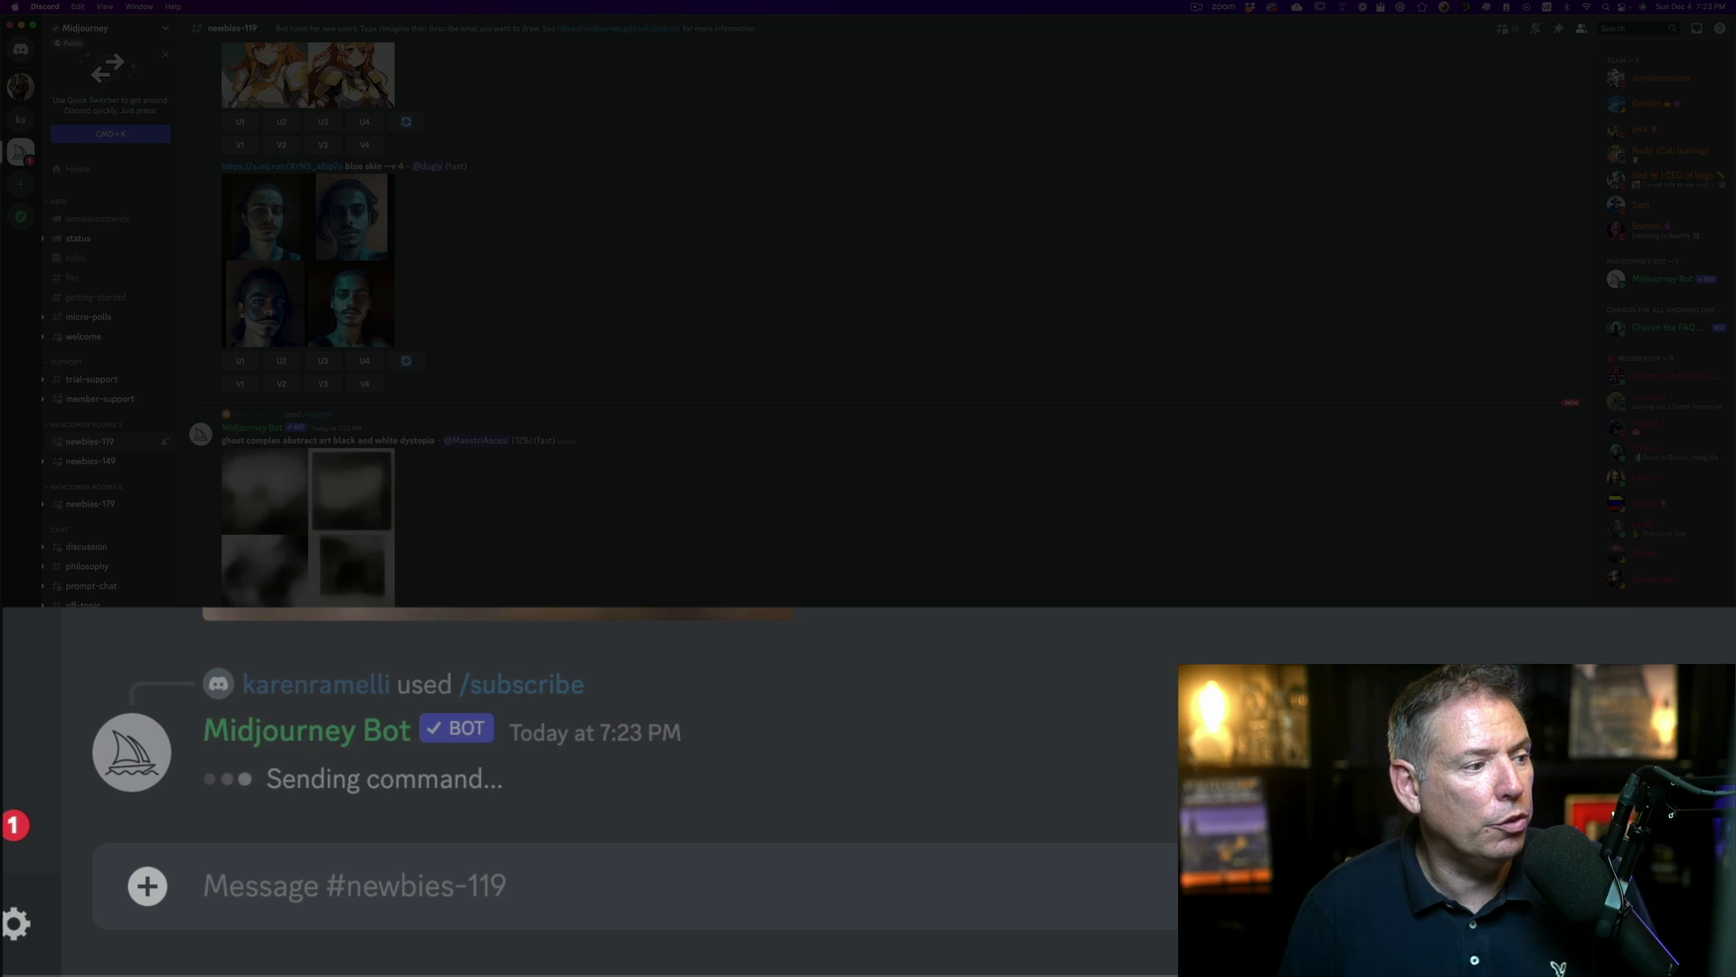
left_click(388, 705)
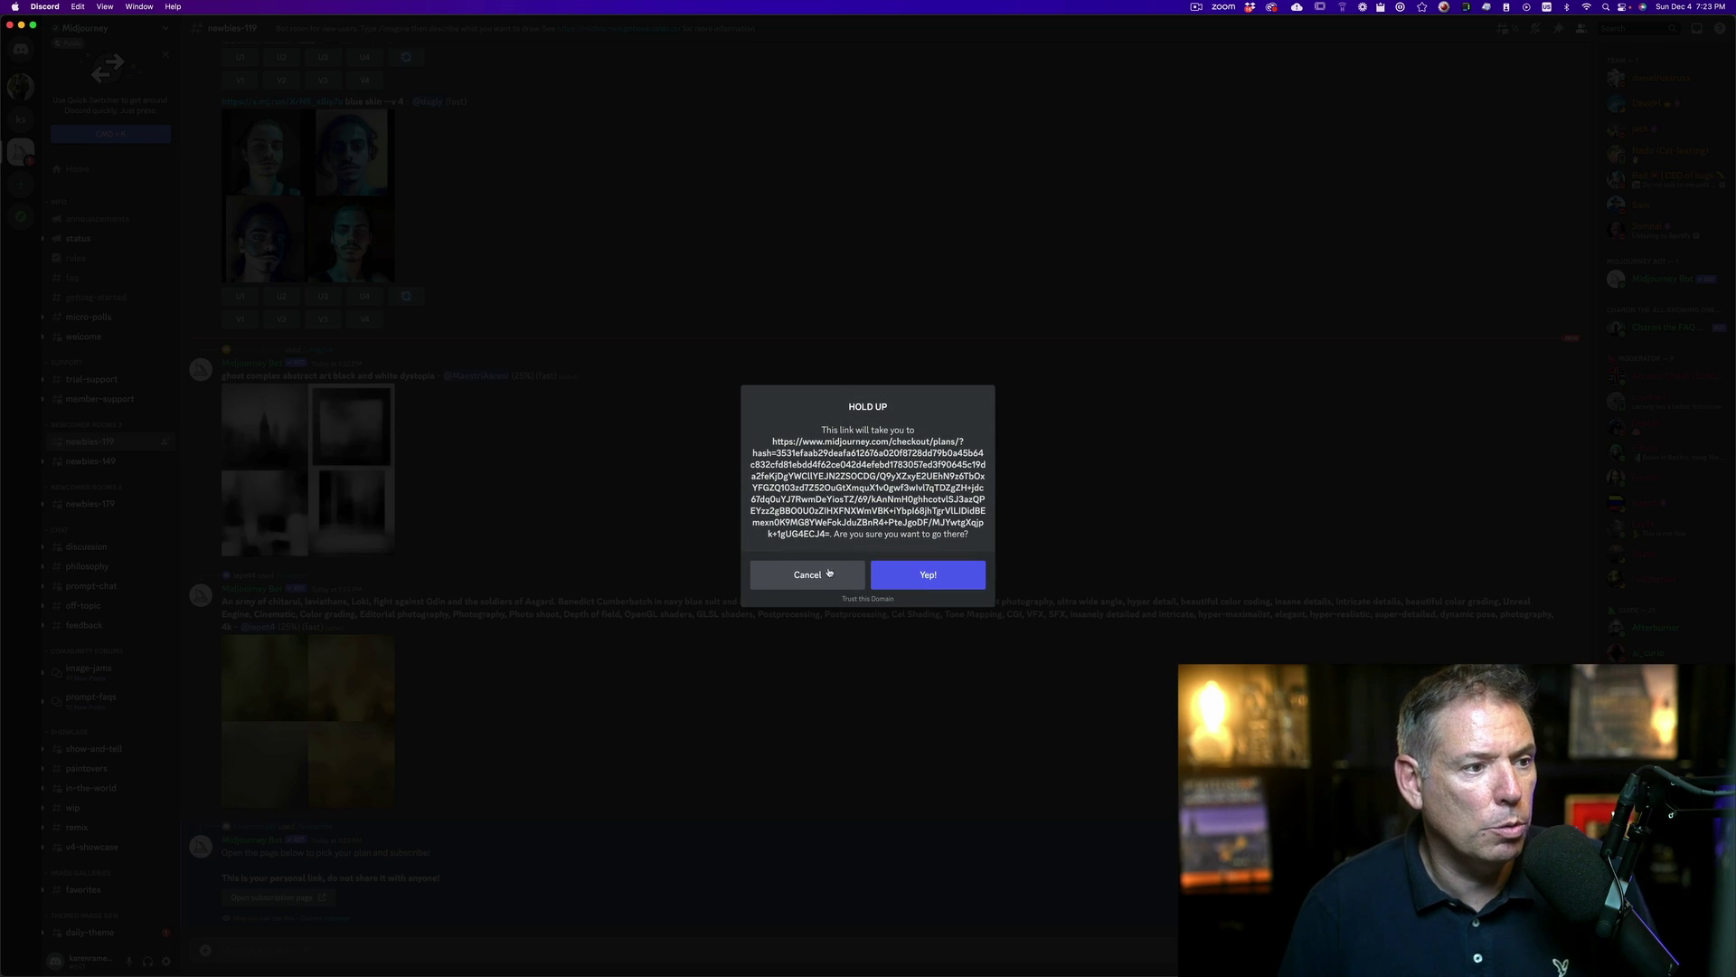
left_click(929, 574)
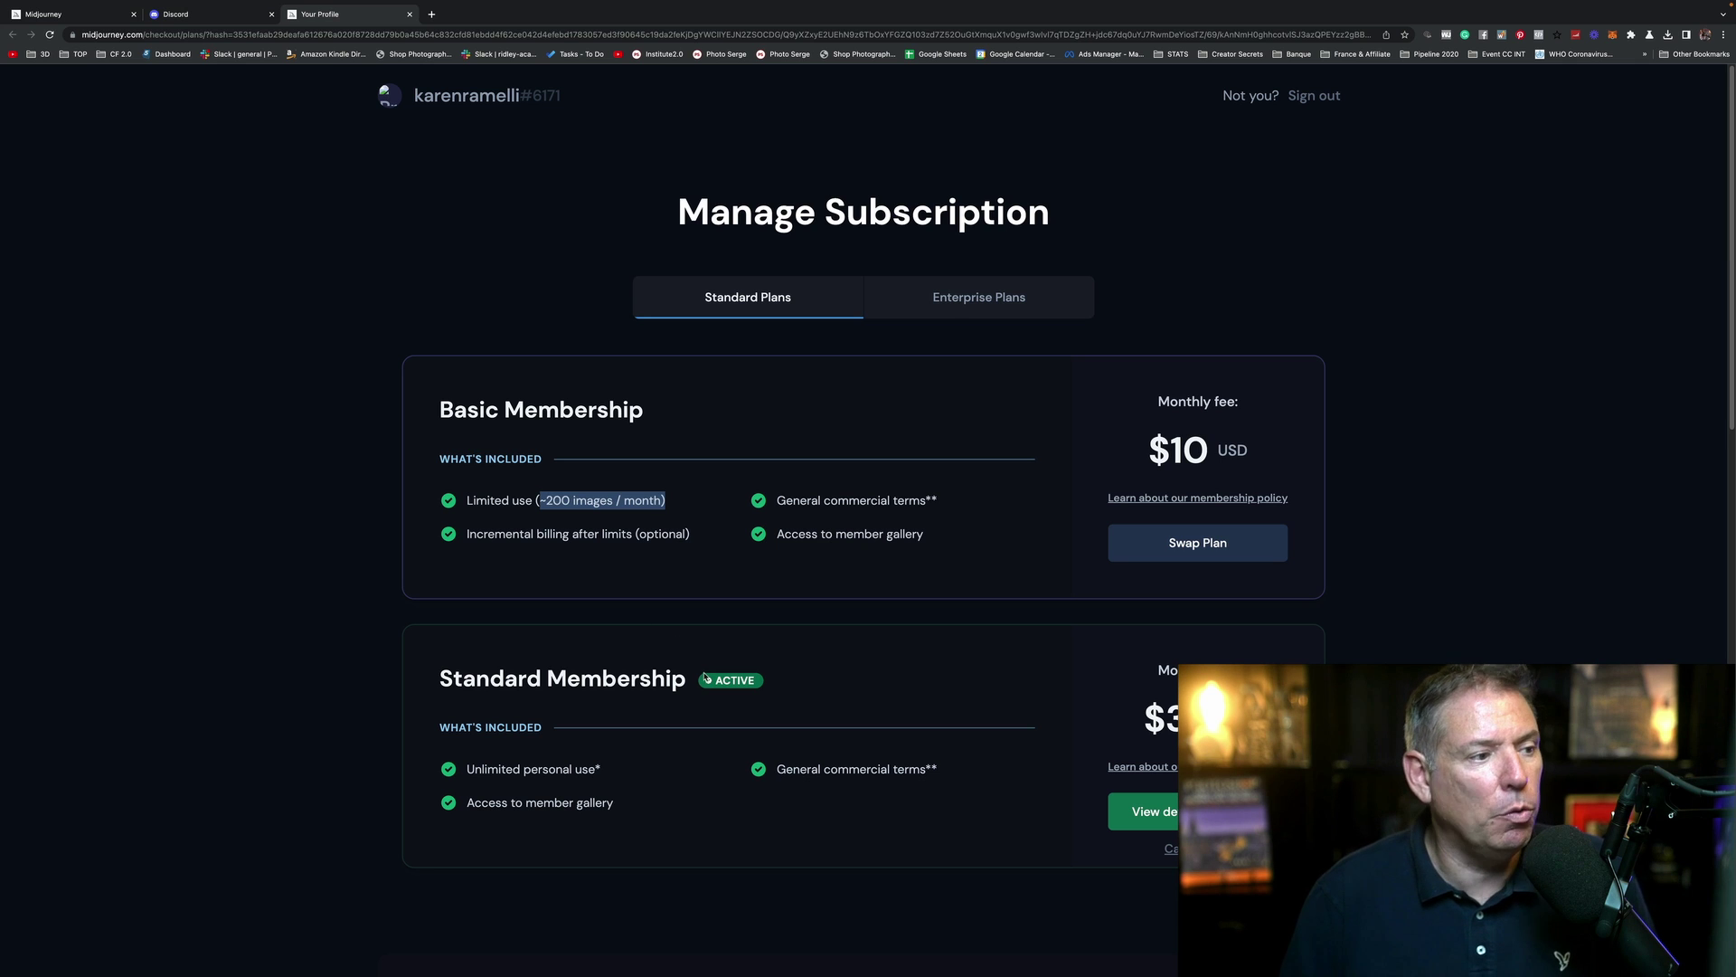
Leave the subscription plans page and return to Discord's newbies-119 channel
key("super+Tab")
scroll(350, 503, "up", 10)
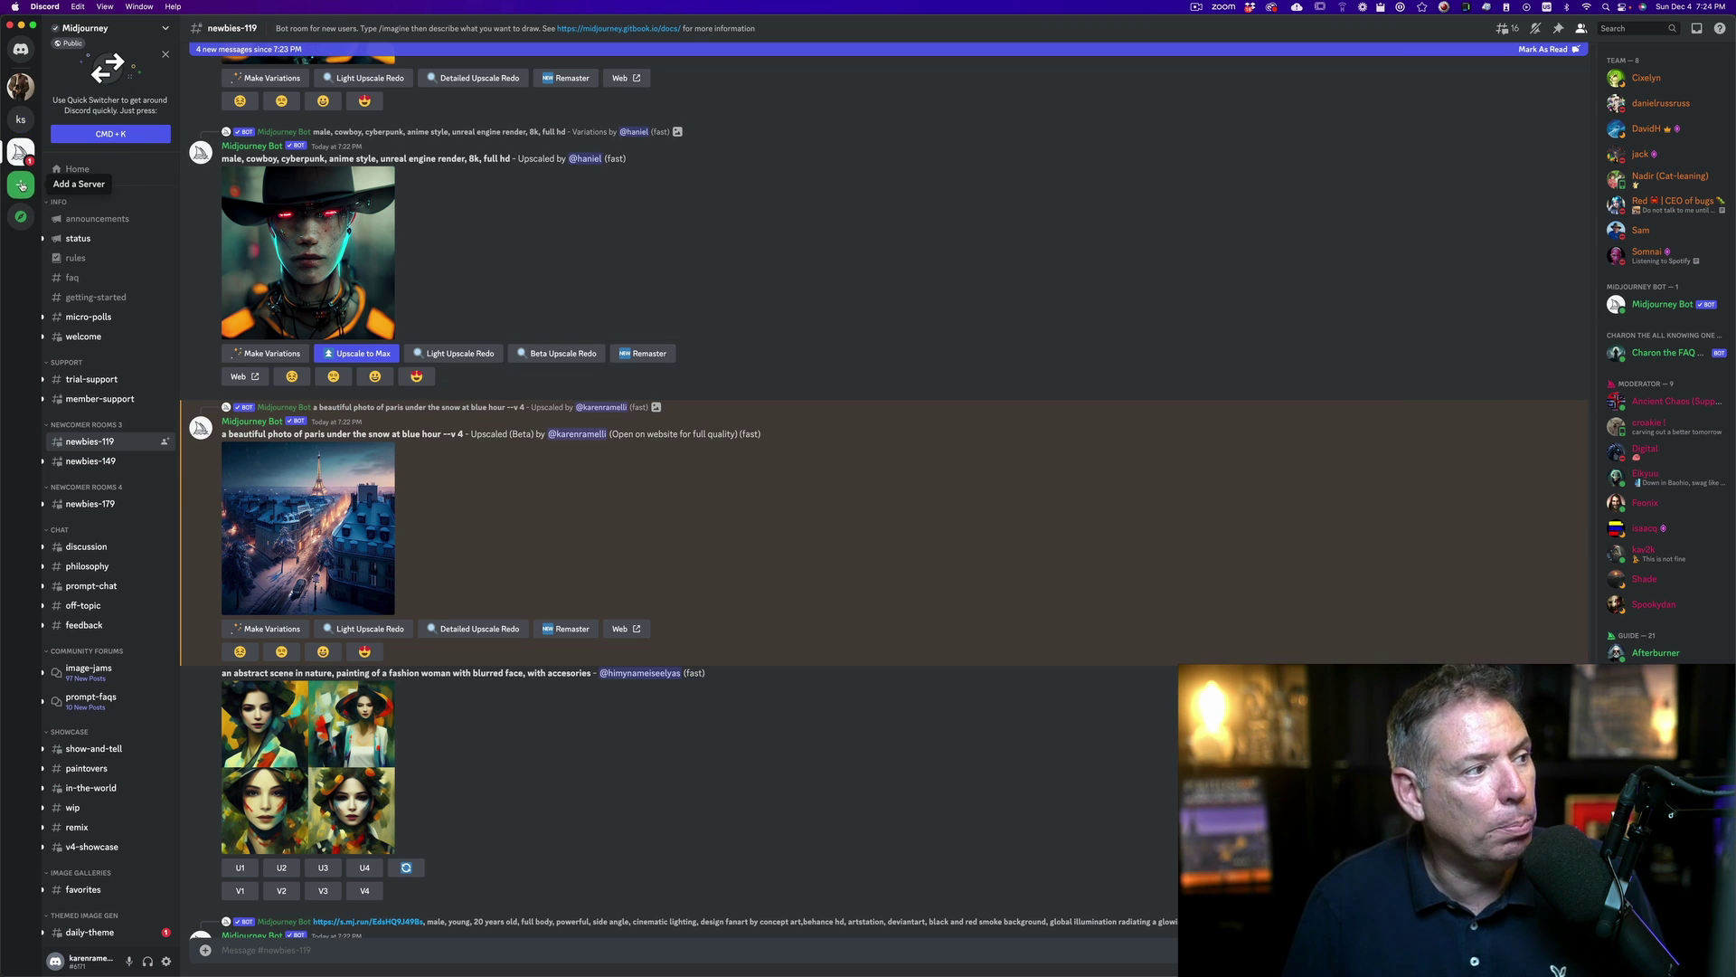
Back out of creating a server and inviting the Midjourney Bot, then open your own server's general channel
left_click(21, 185)
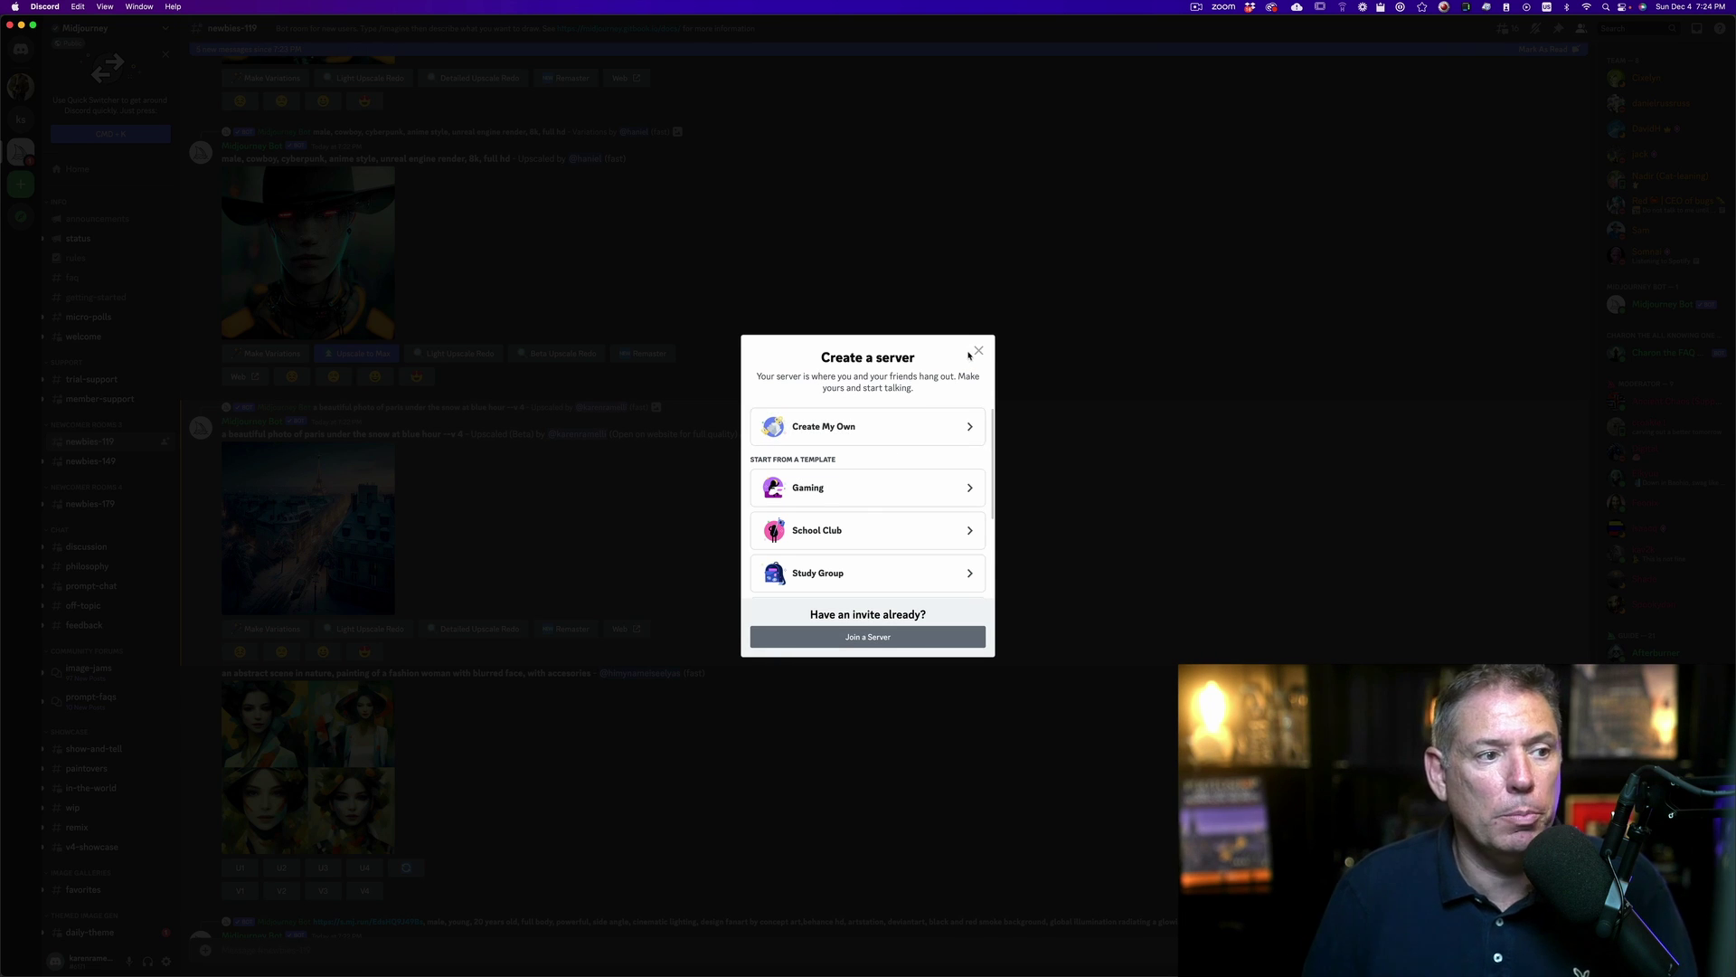
left_click(1386, 302)
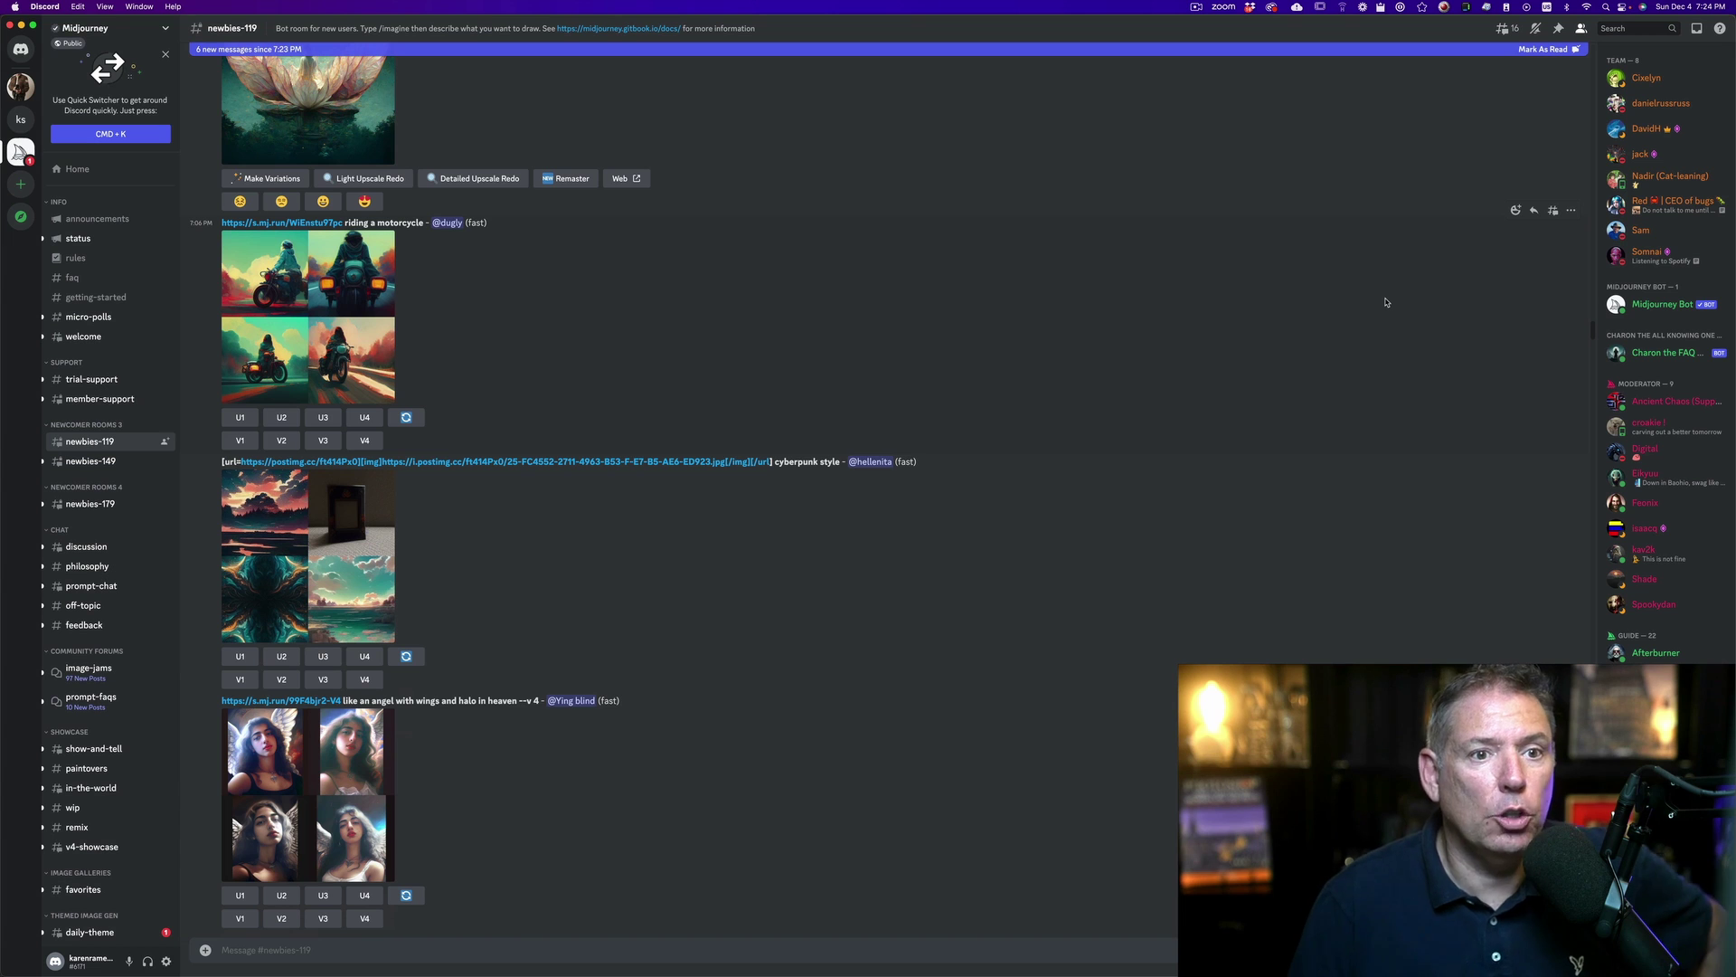
left_click(1618, 308)
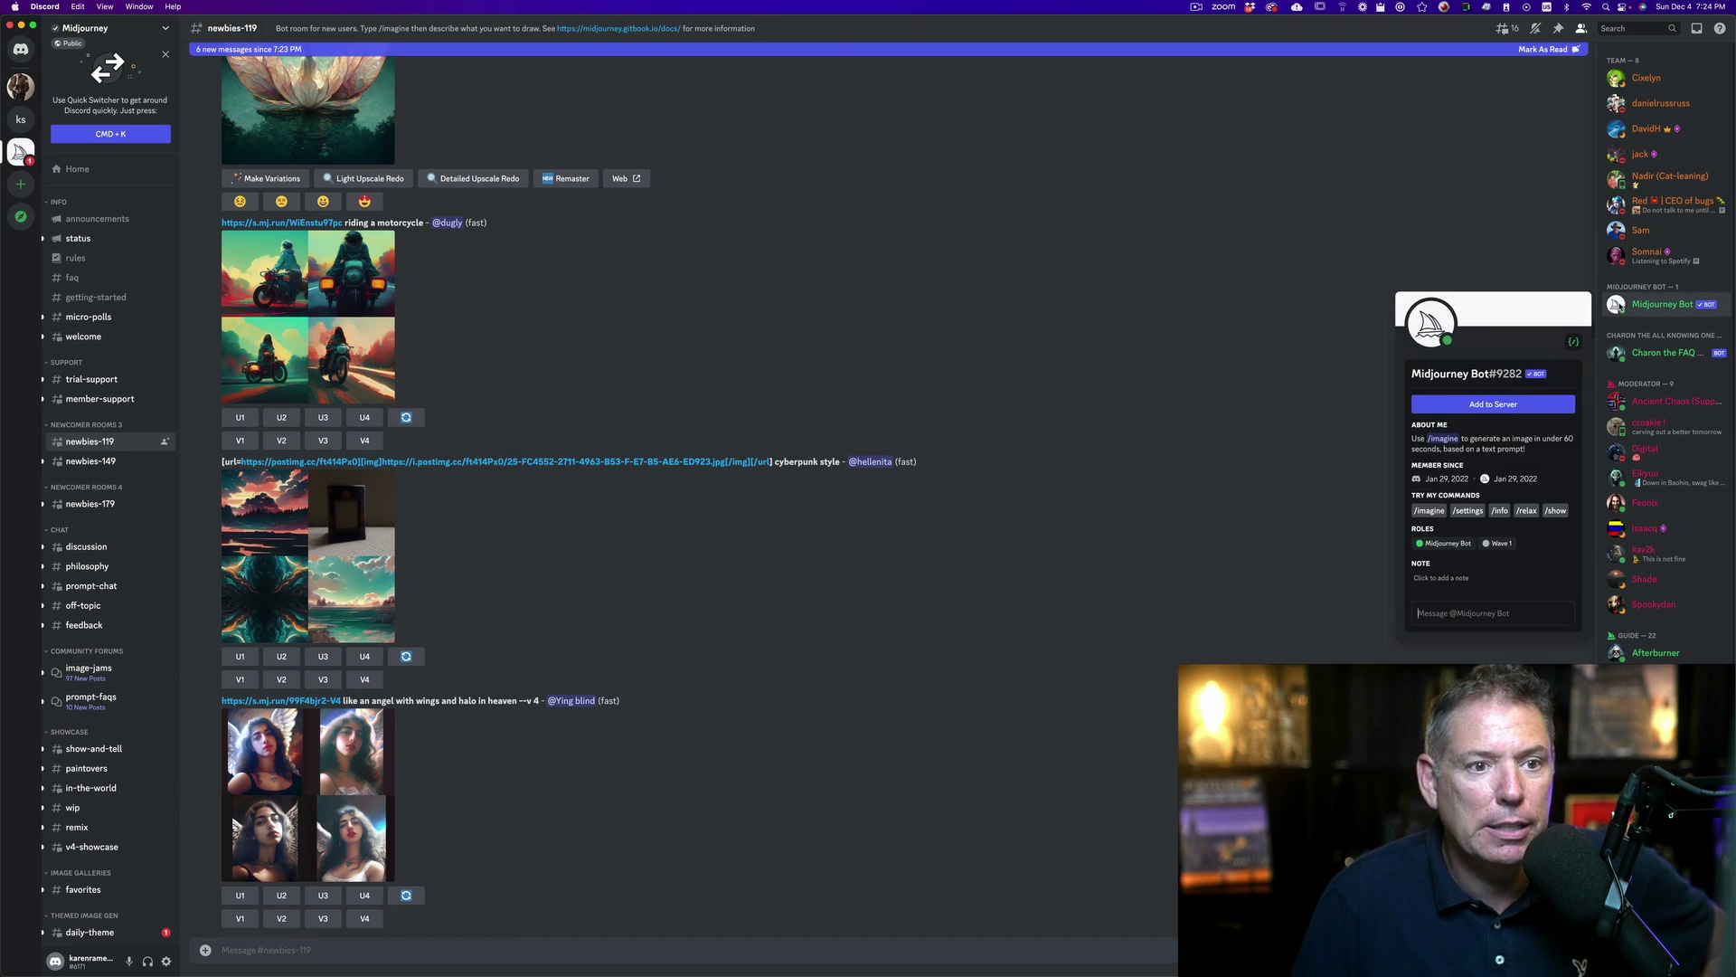
left_click(1507, 406)
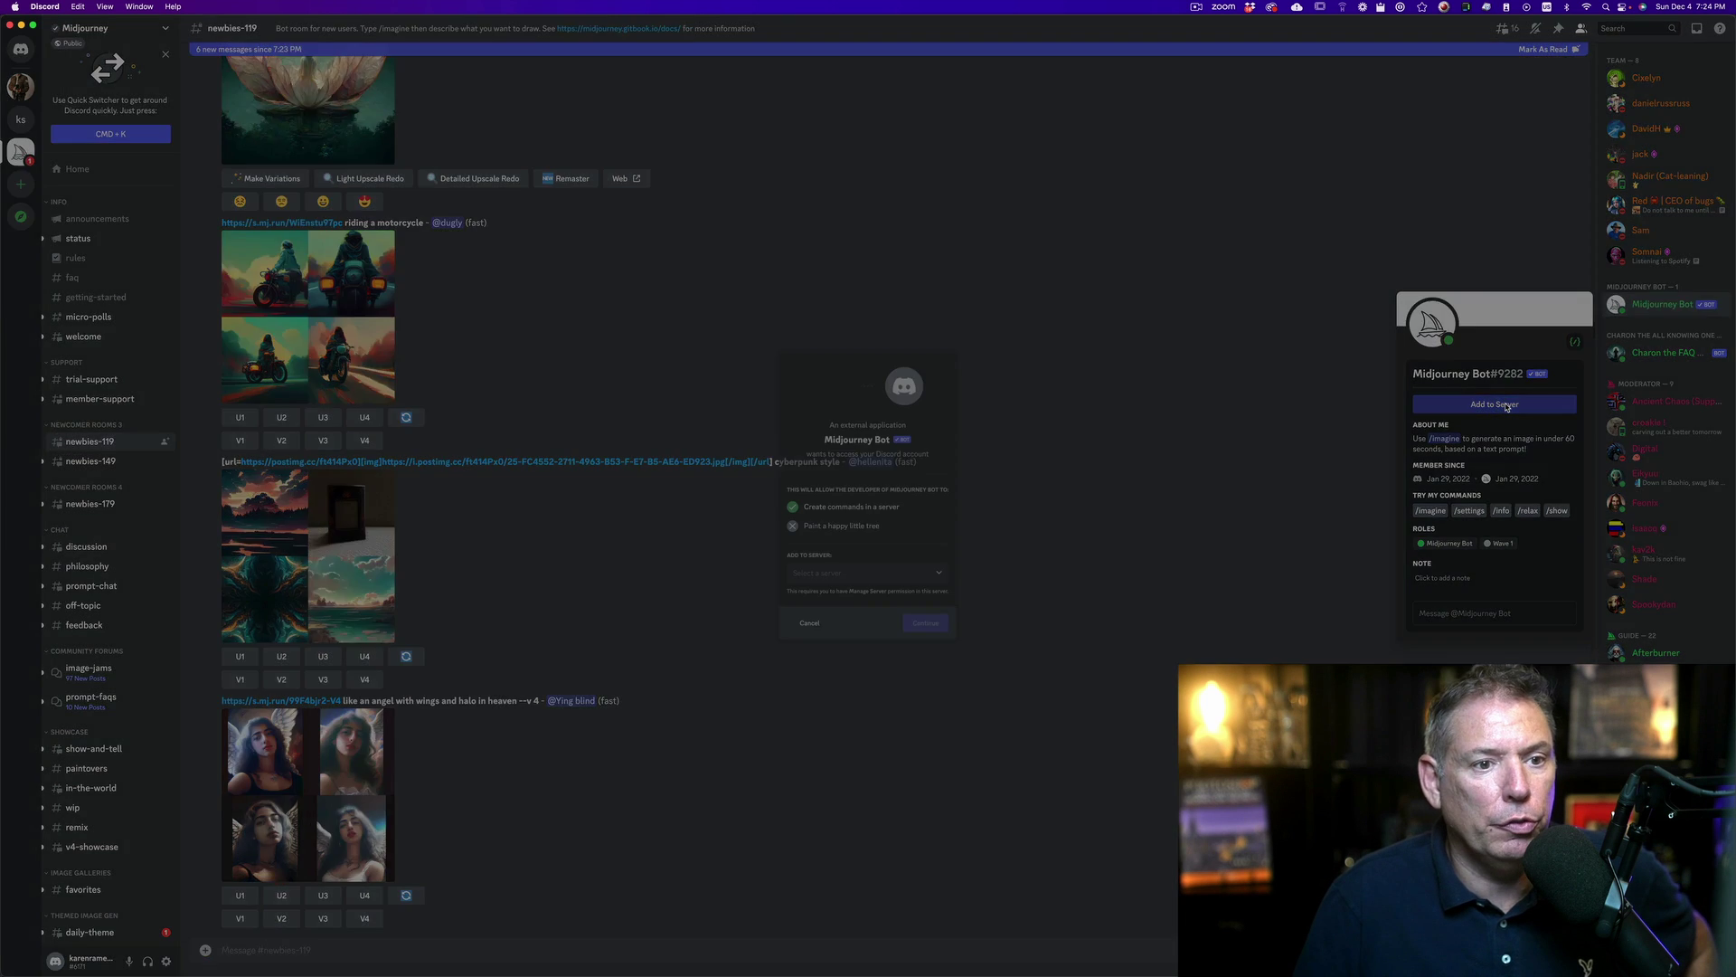
left_click(868, 592)
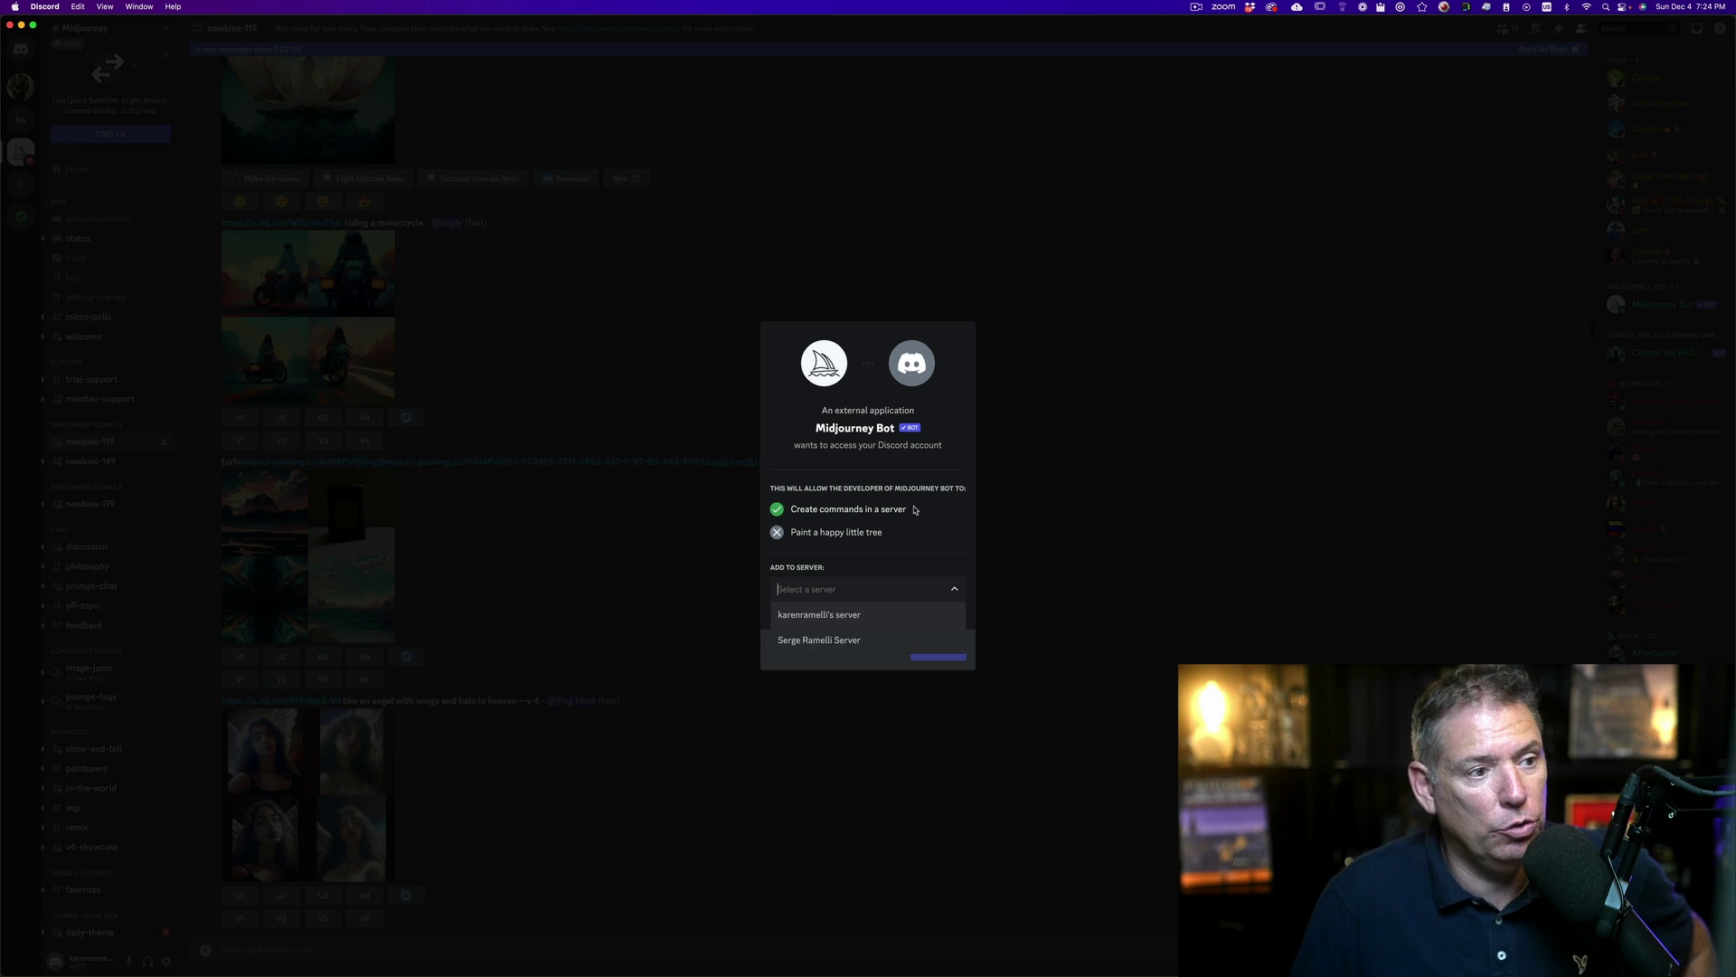
left_click(1046, 574)
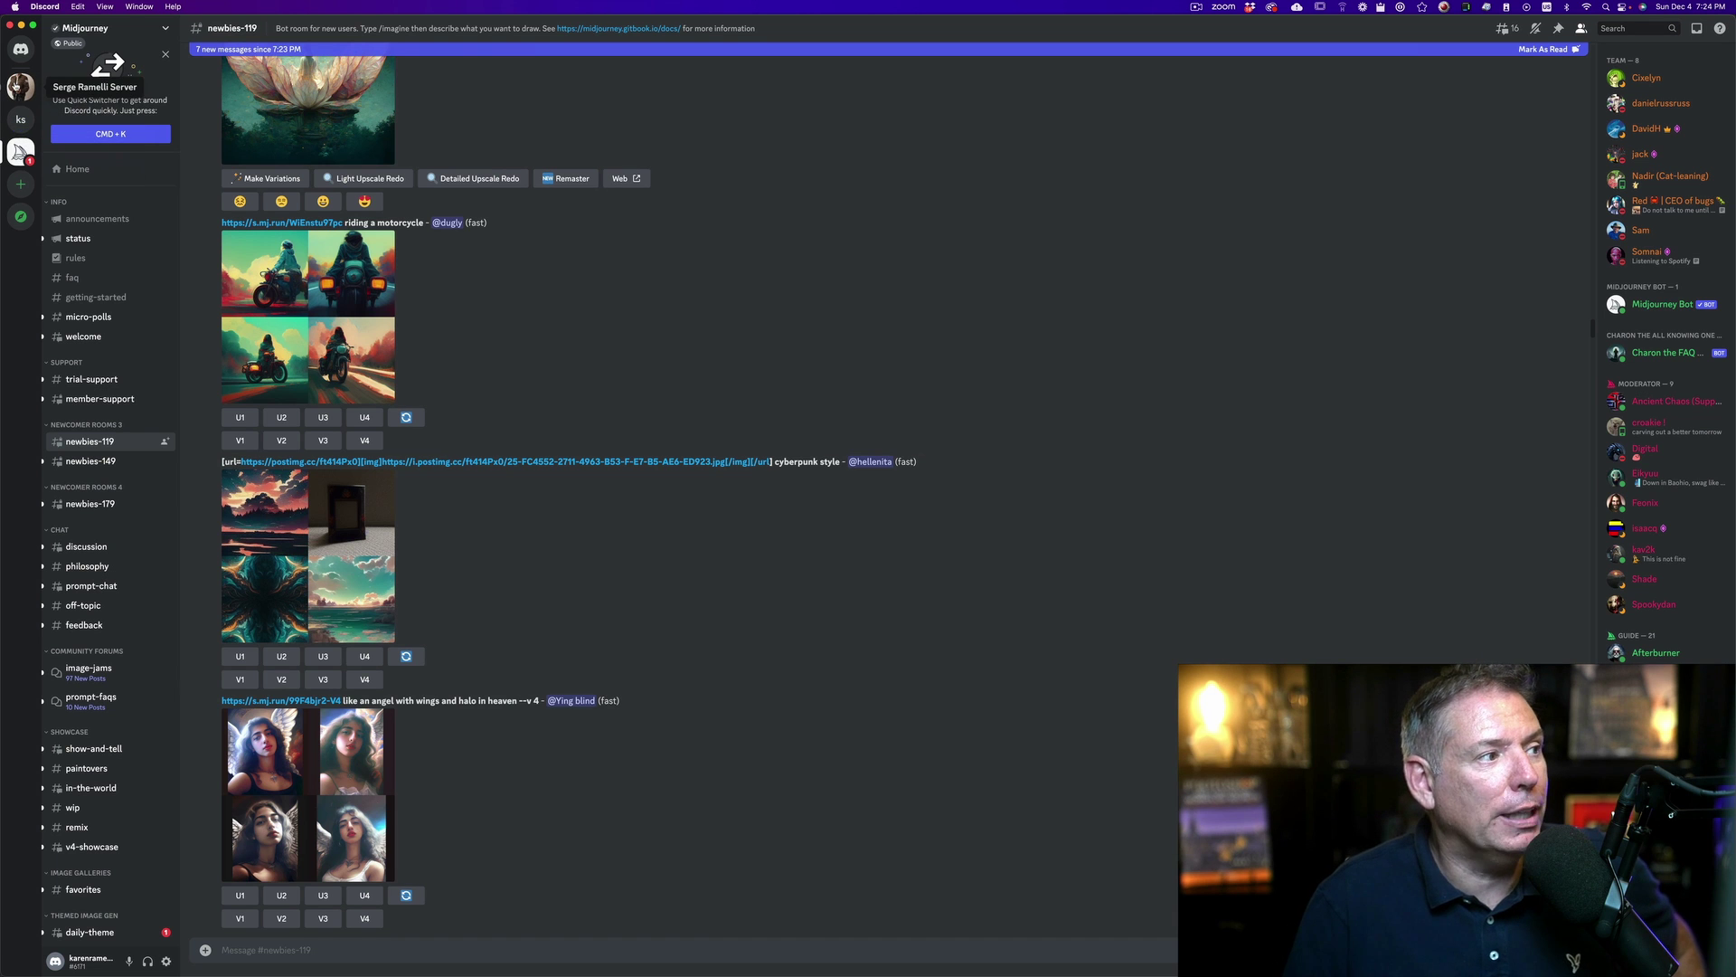
left_click(20, 87)
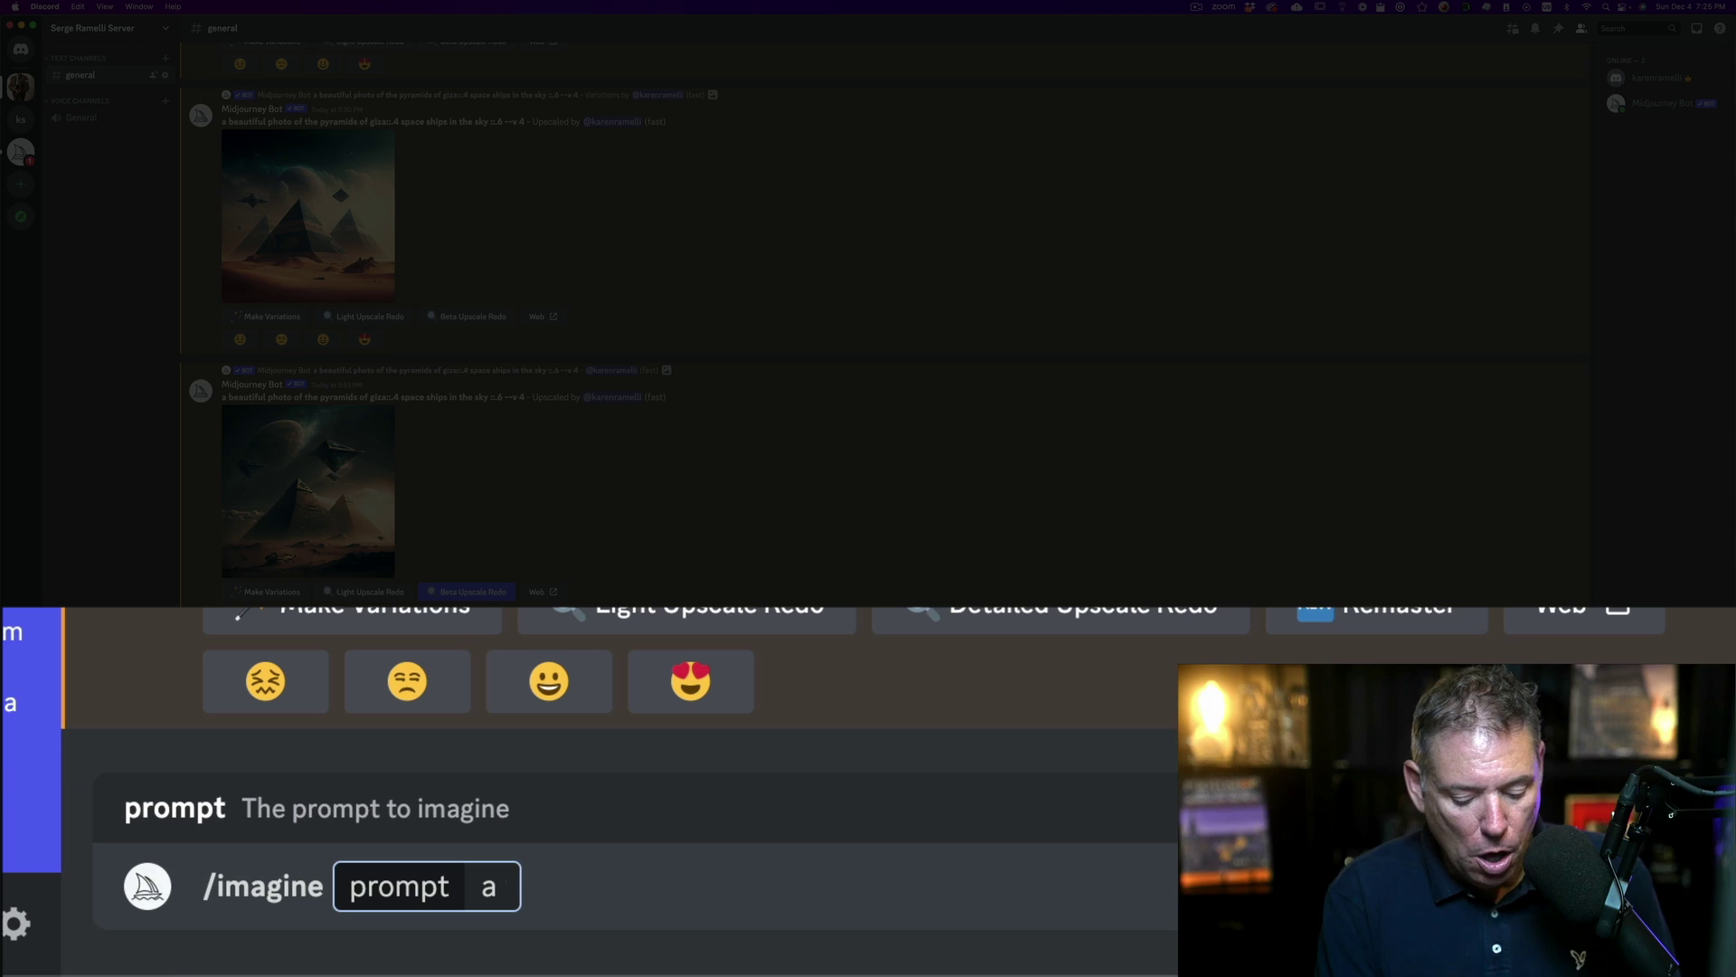
Submit the prompt 'photo taken with the sony a7r4 of a beautiful horse running on' an Iceland beach, --v 4
type("photo taken wi")
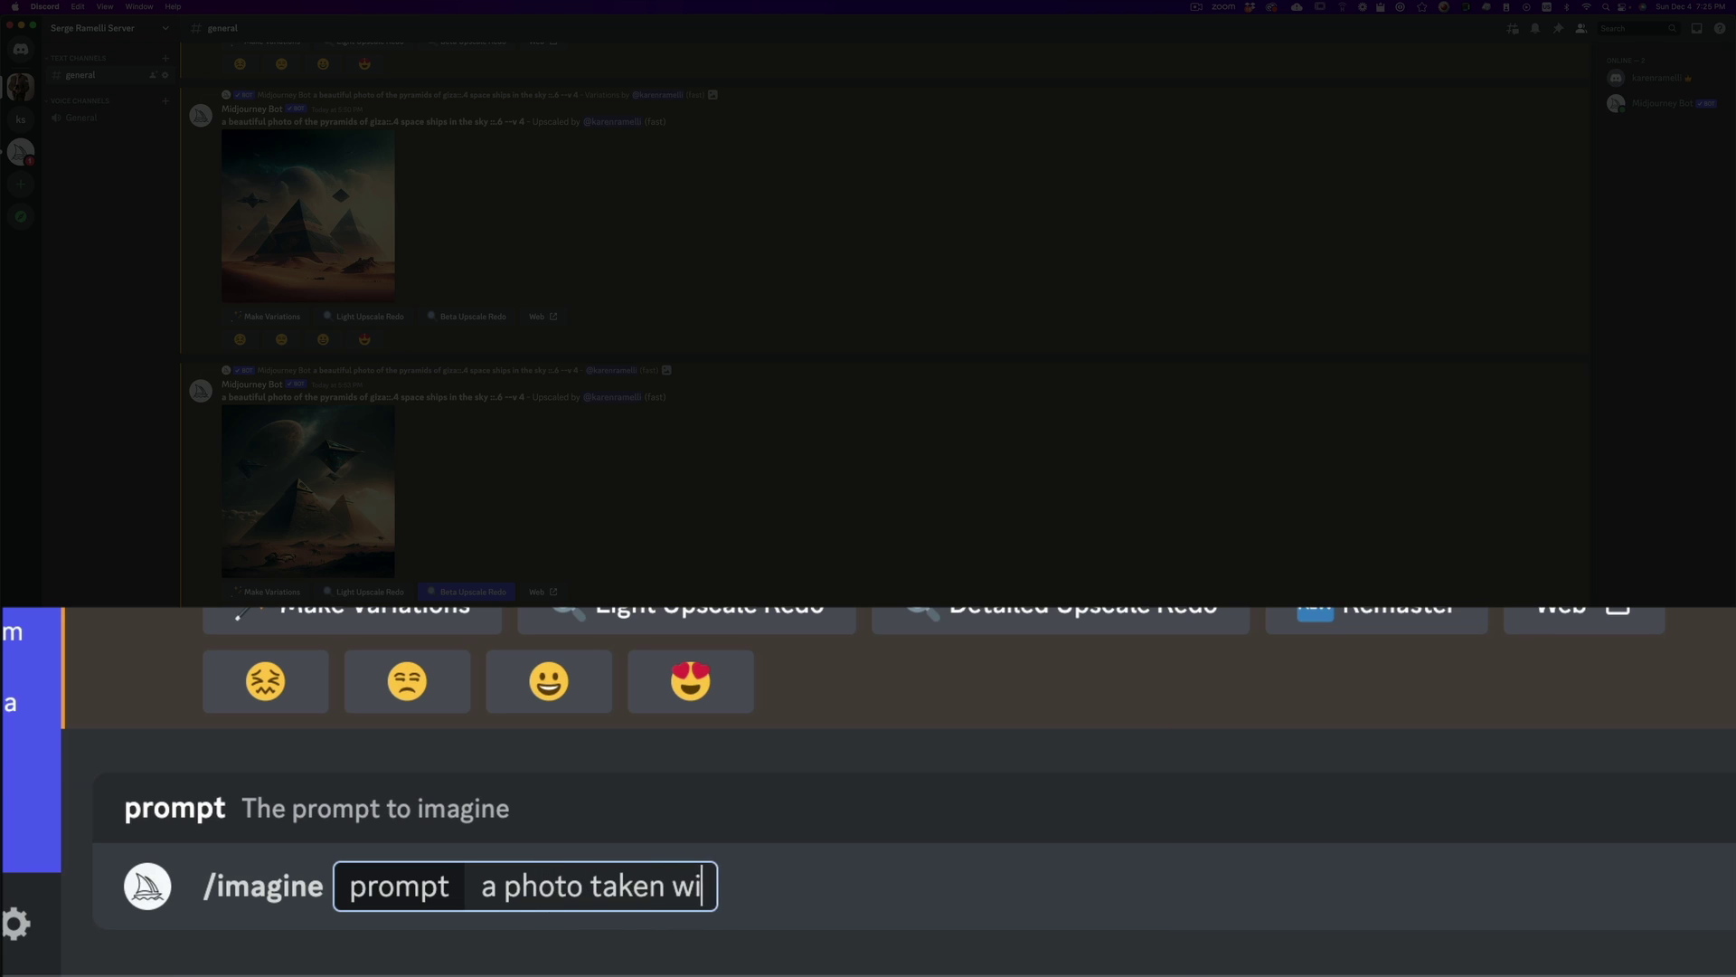
type("th the sony a7r4")
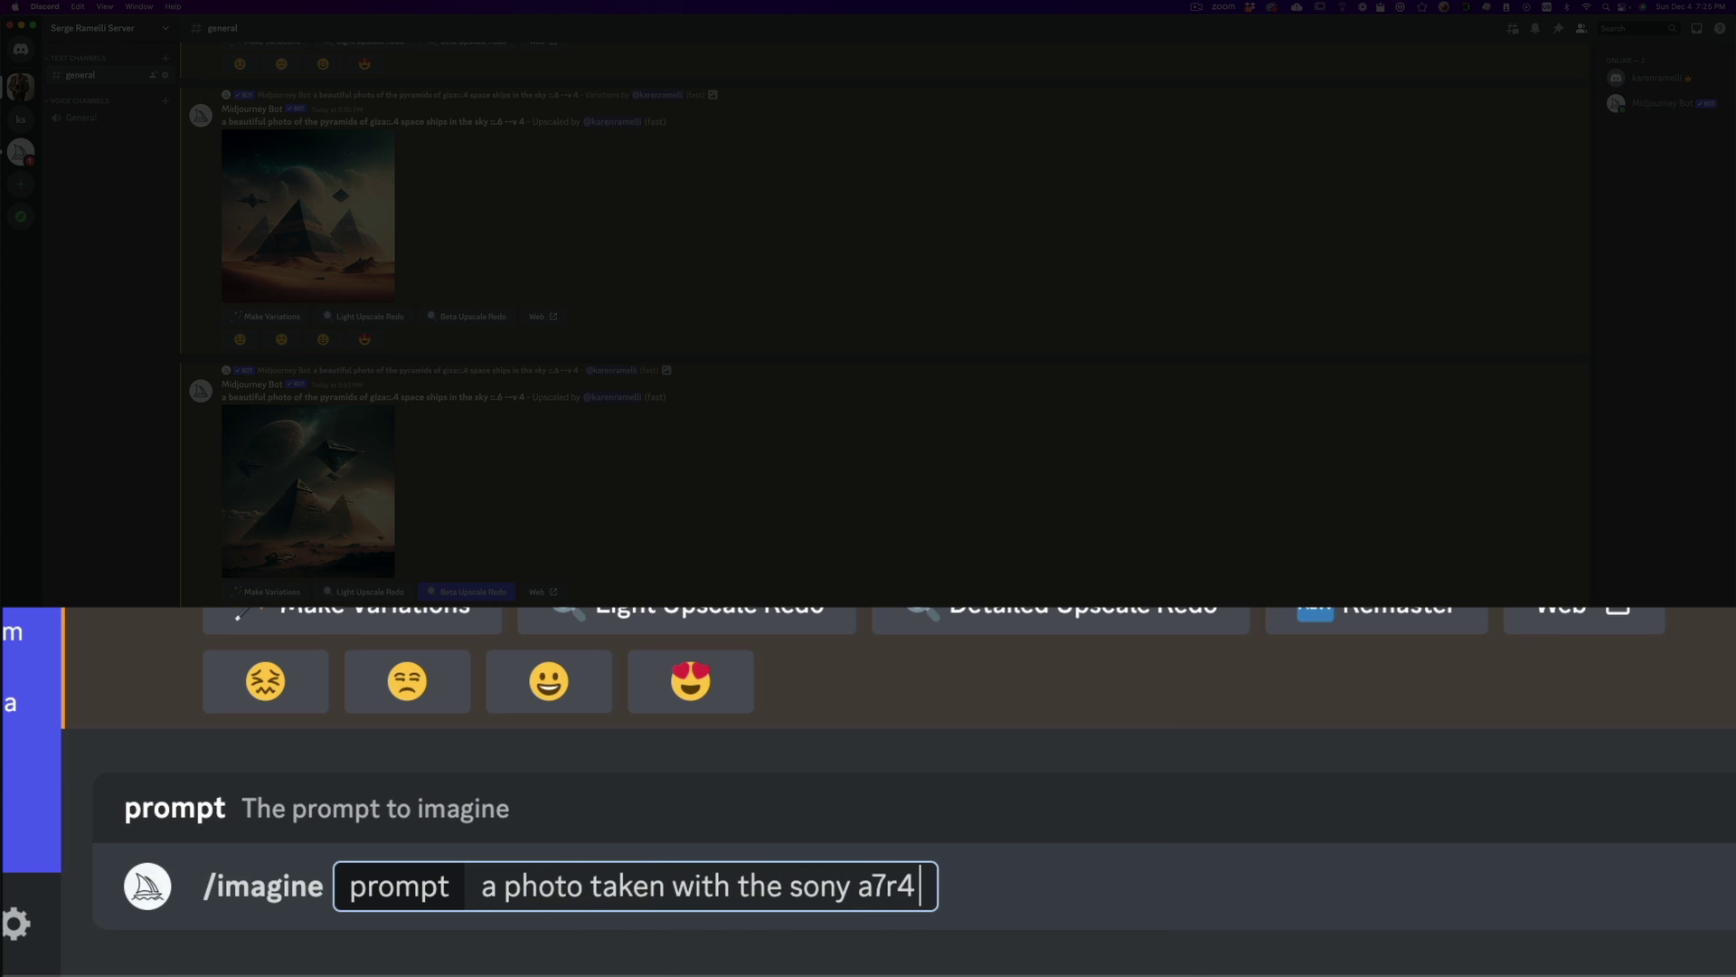
type(" of a beautiful hor")
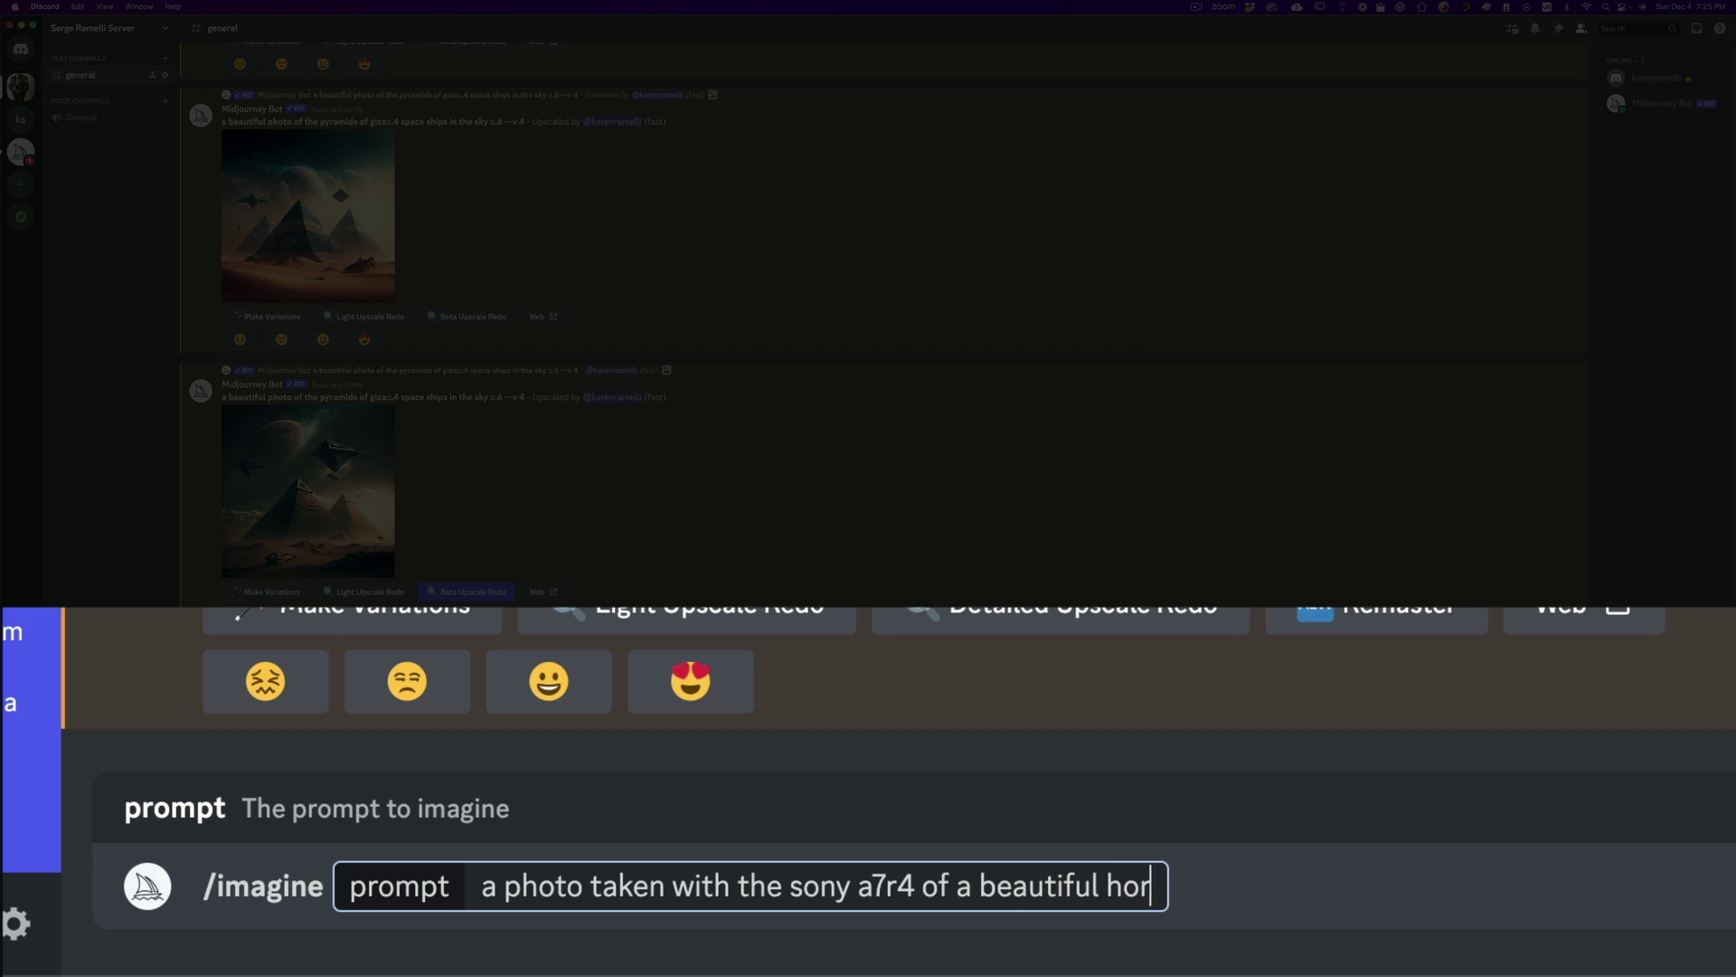
type("se running on the beach in iceland --v 4")
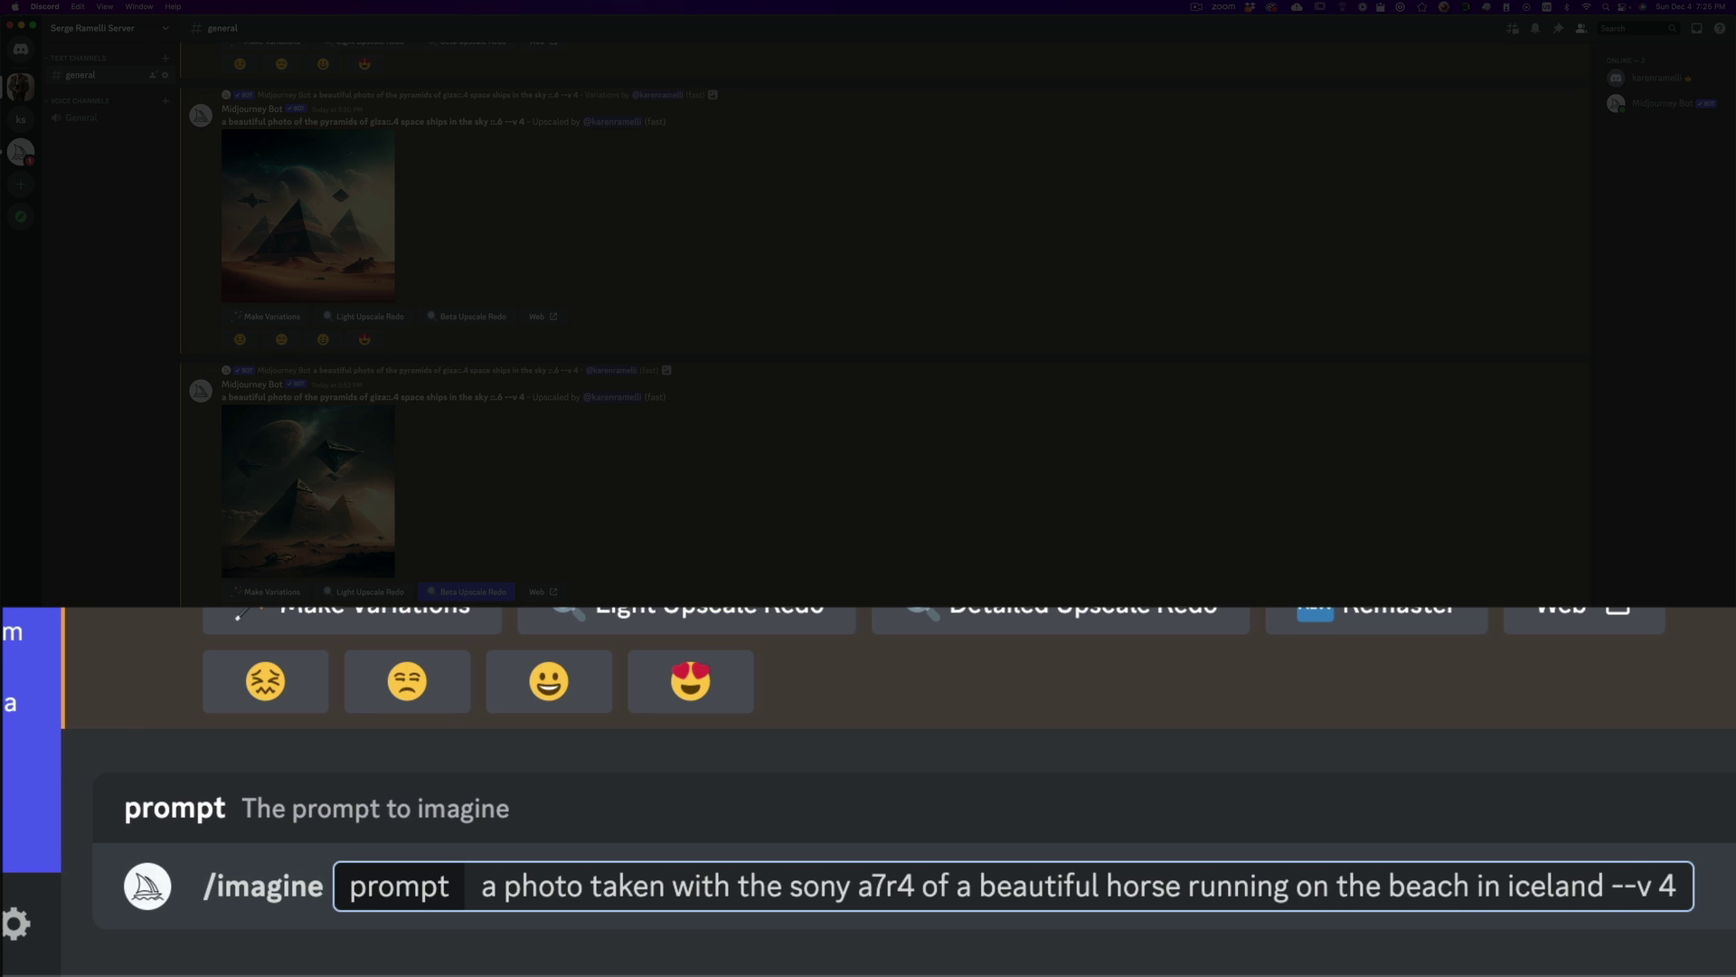
key("Return")
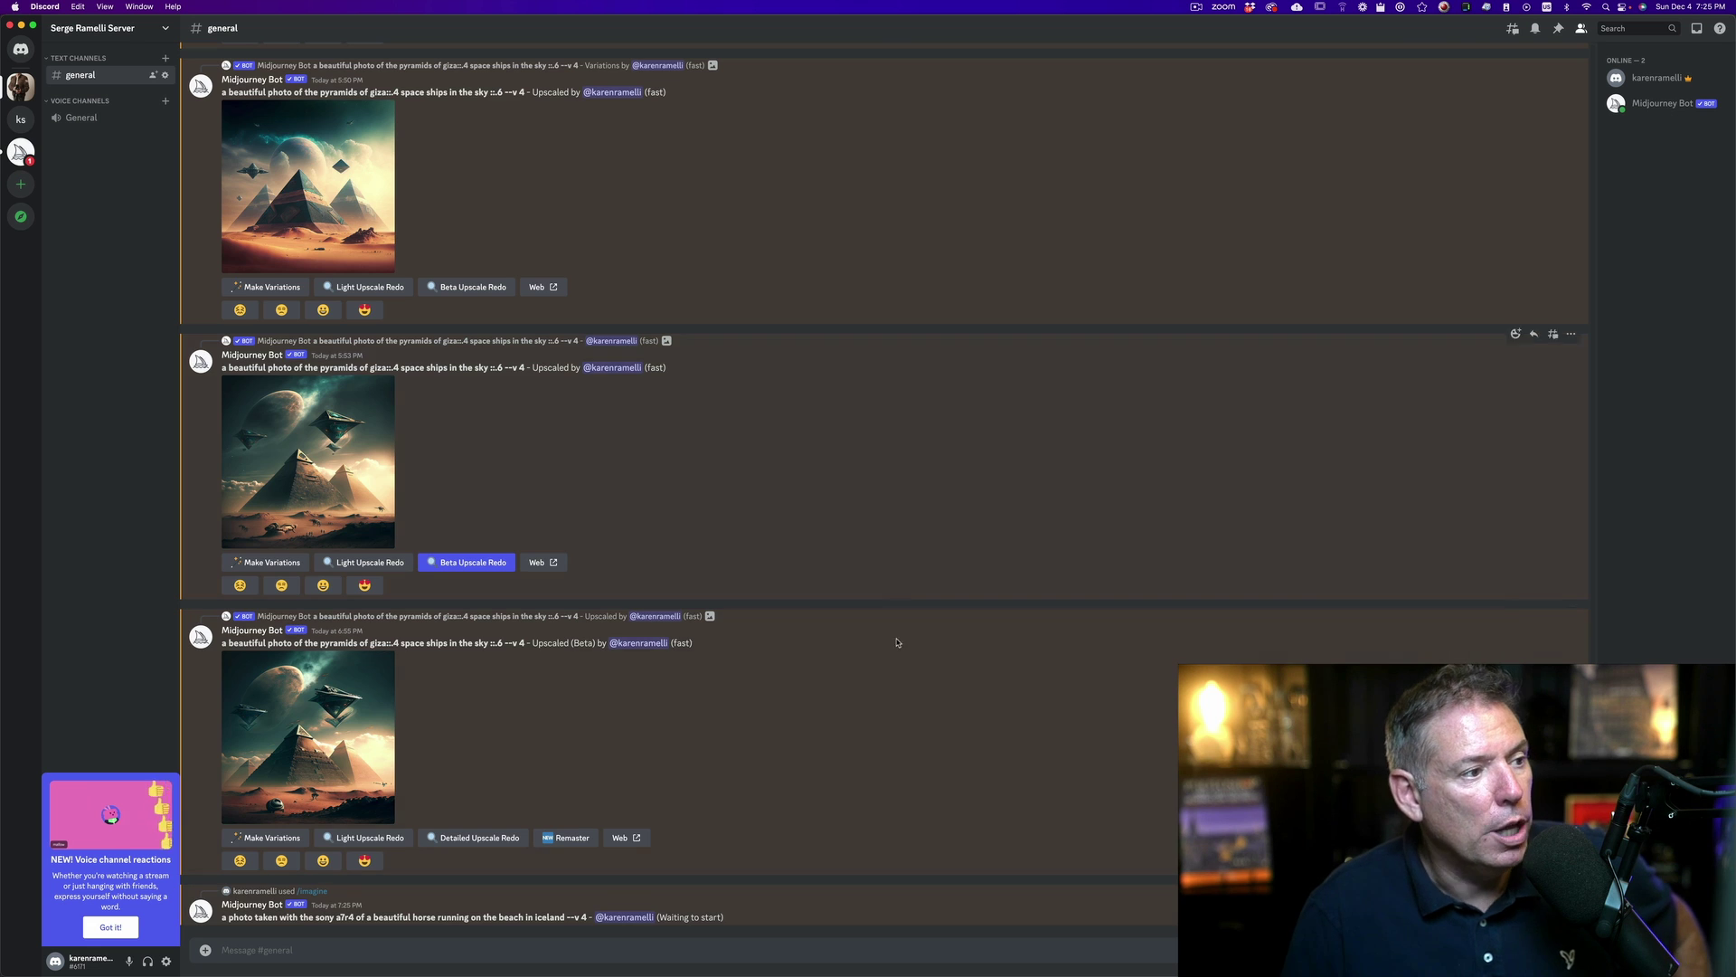
Scroll the #general channel while the horse image grid finishes generating
scroll(904, 647, "up", 10)
scroll(906, 652, "up", 3)
scroll(906, 652, "down", 10)
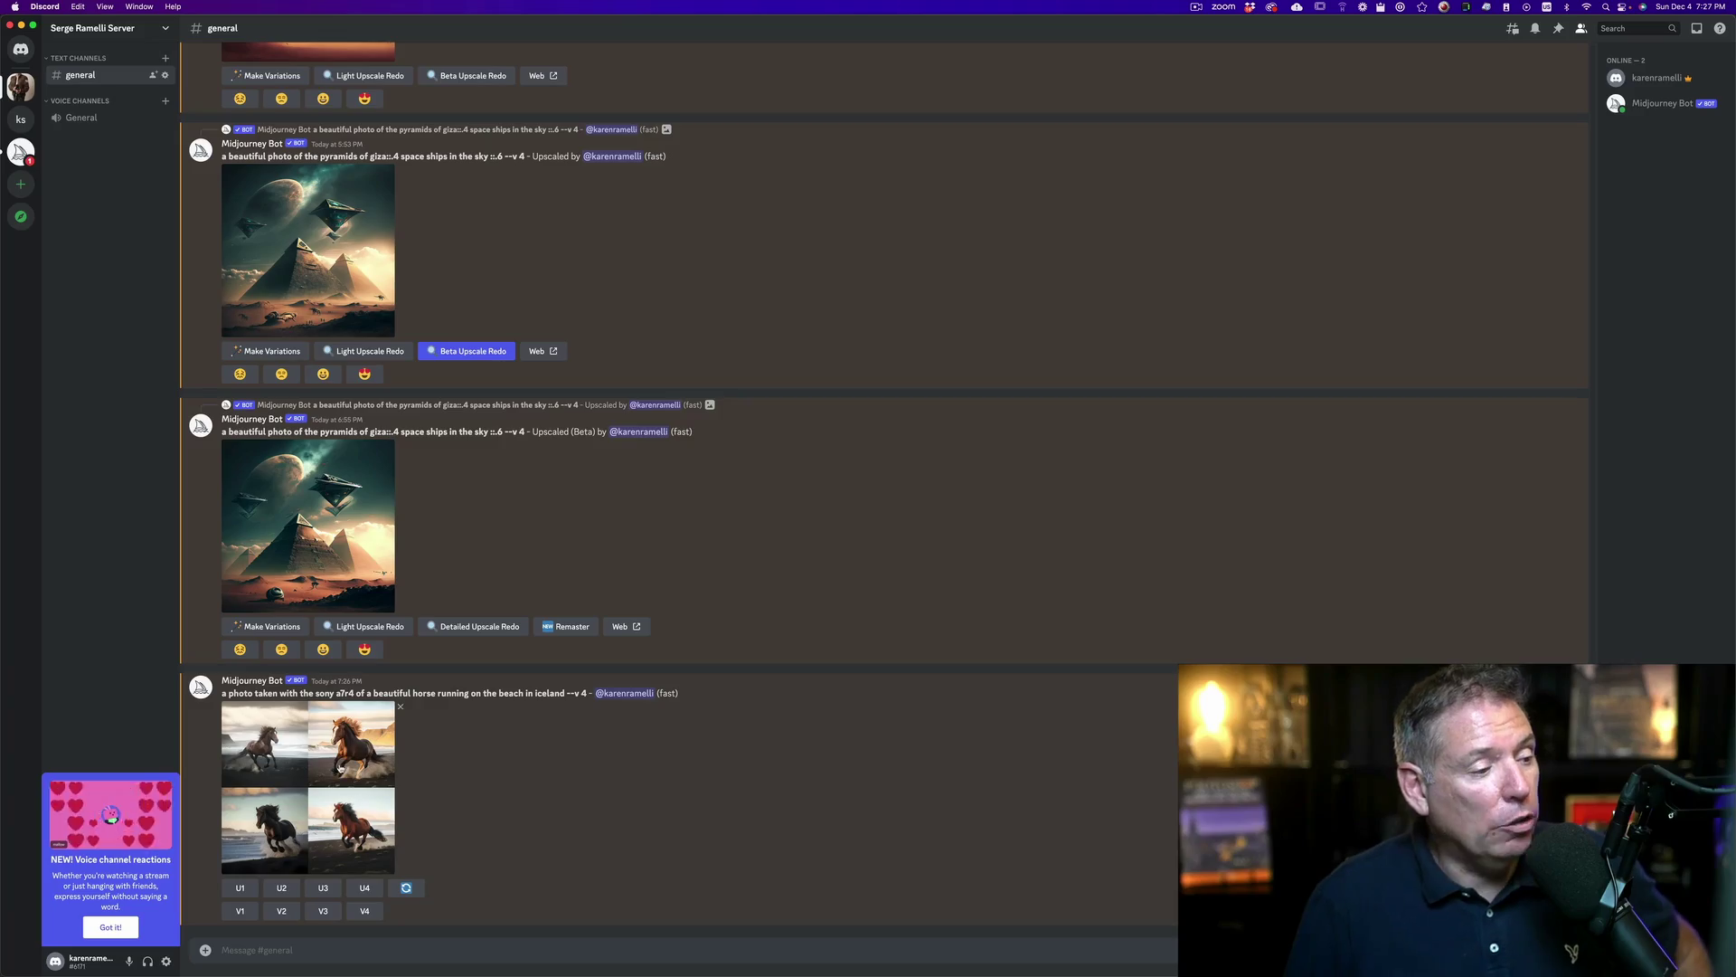
Rerun the copied horse prompt with 'at sunset' added before --v 4, then inspect the new grid enlarged
left_click(340, 767)
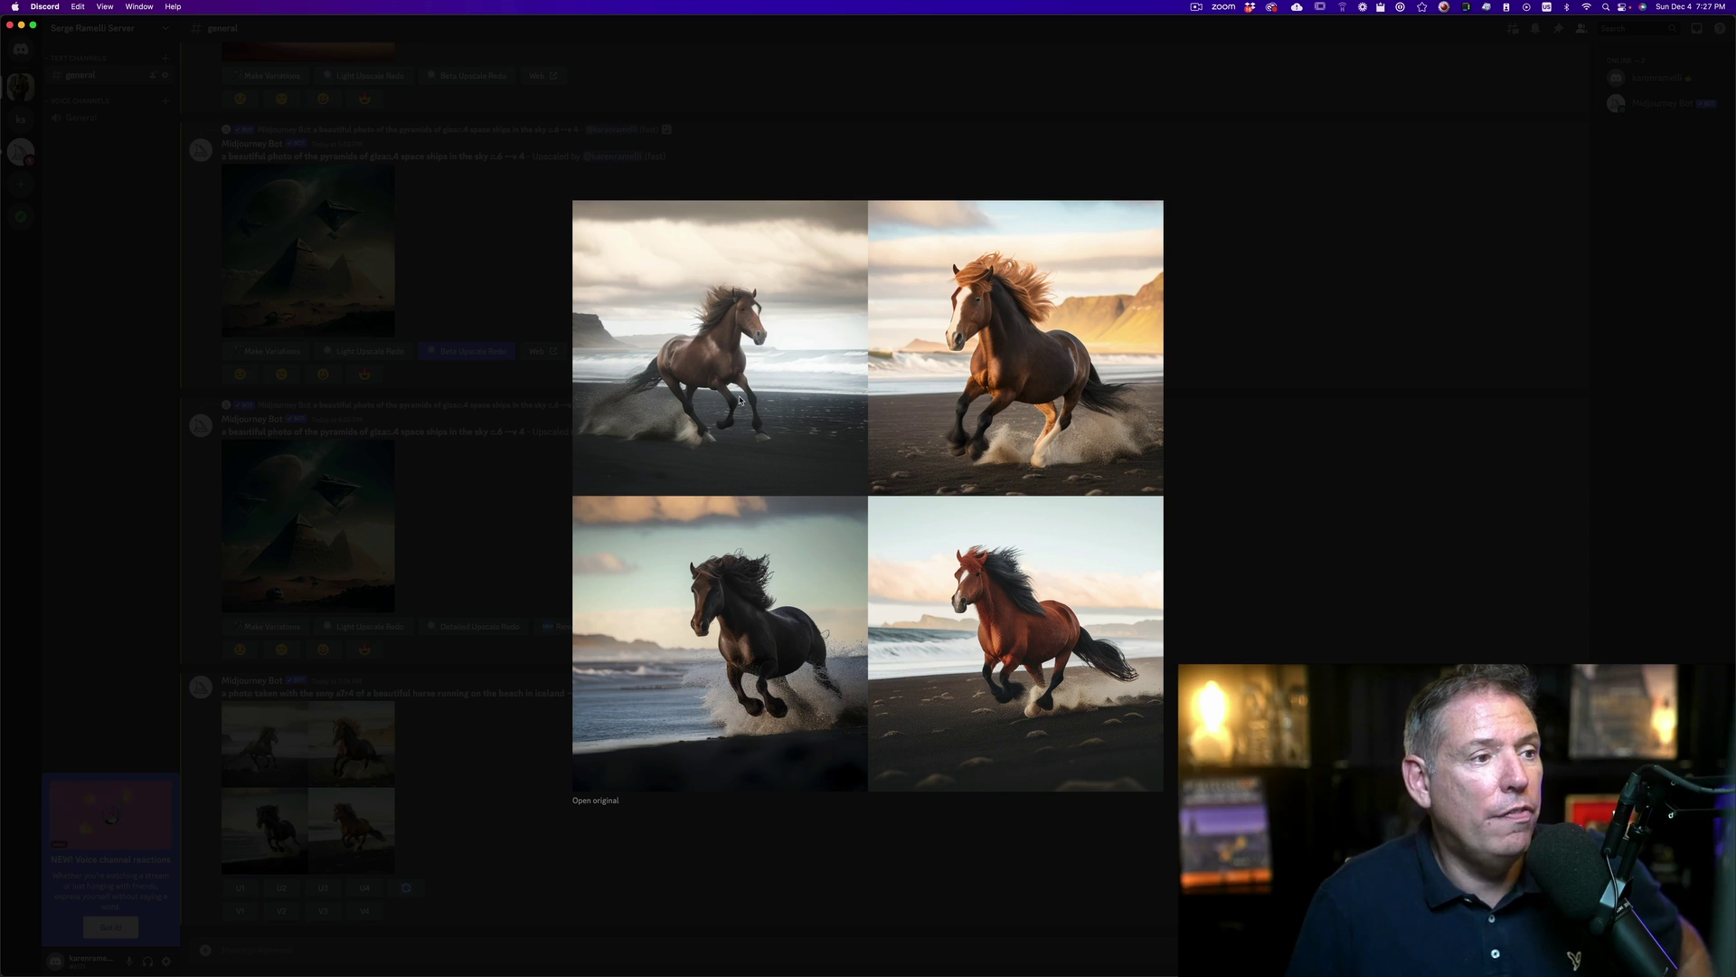
left_click(1164, 670)
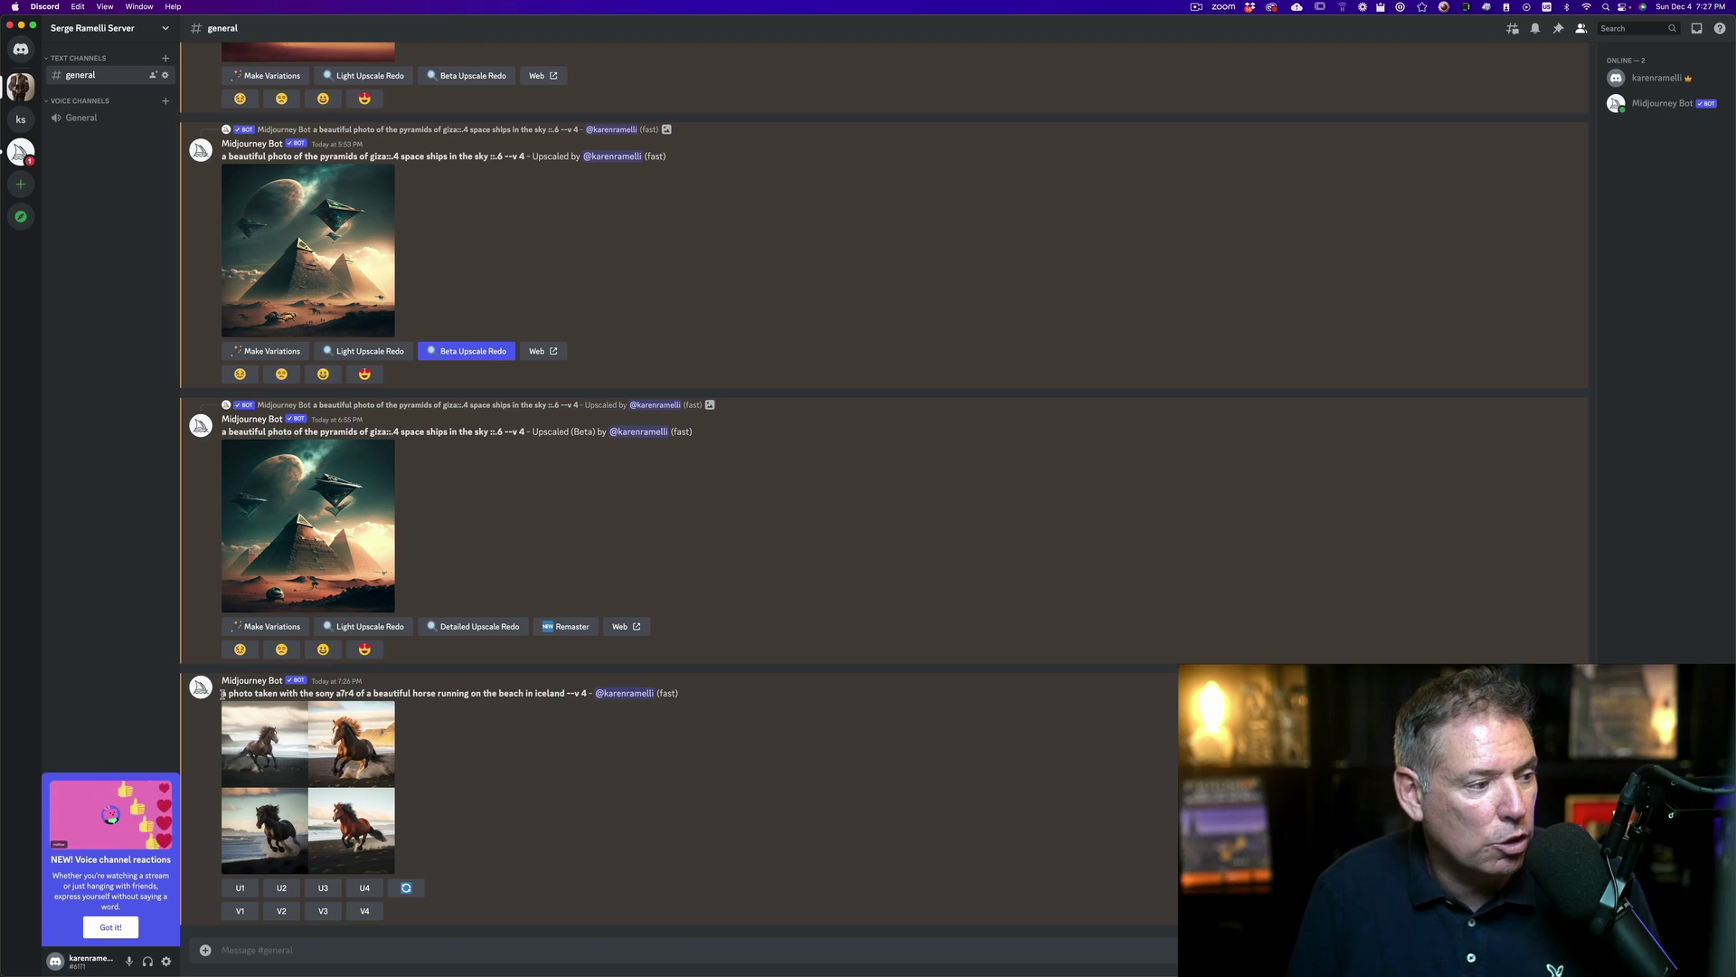
left_click_drag(222, 693, 588, 693)
key("super+c")
left_click(361, 956)
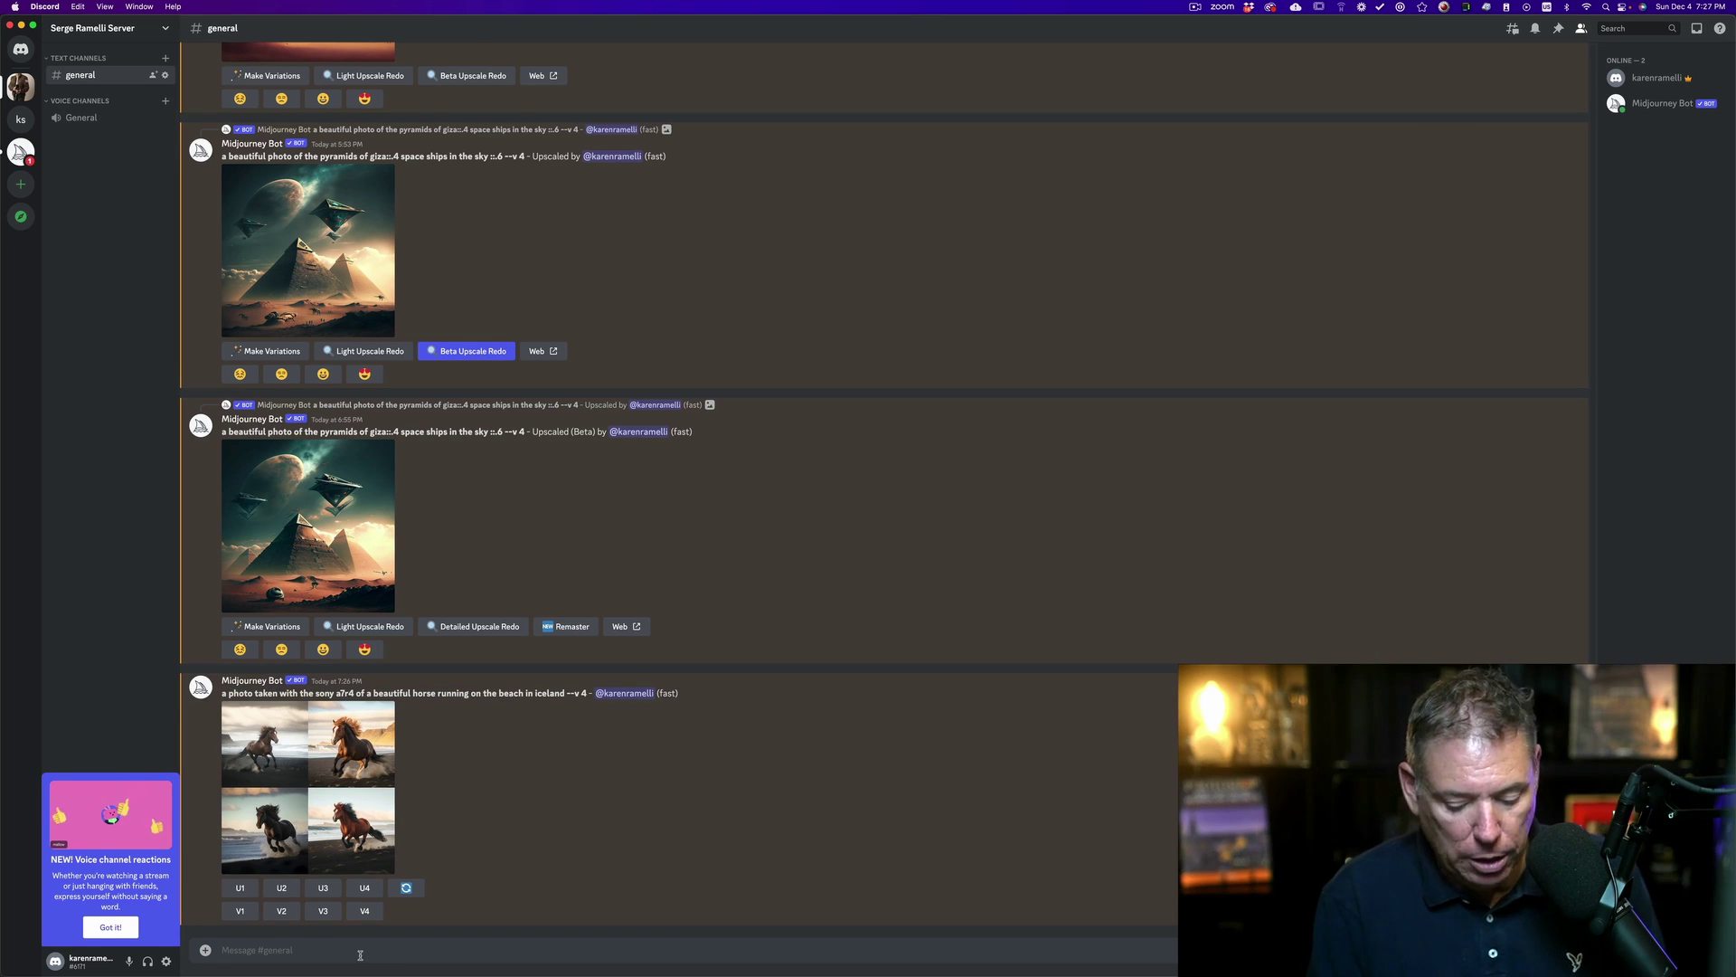
type("/")
left_click(344, 726)
key("super+v")
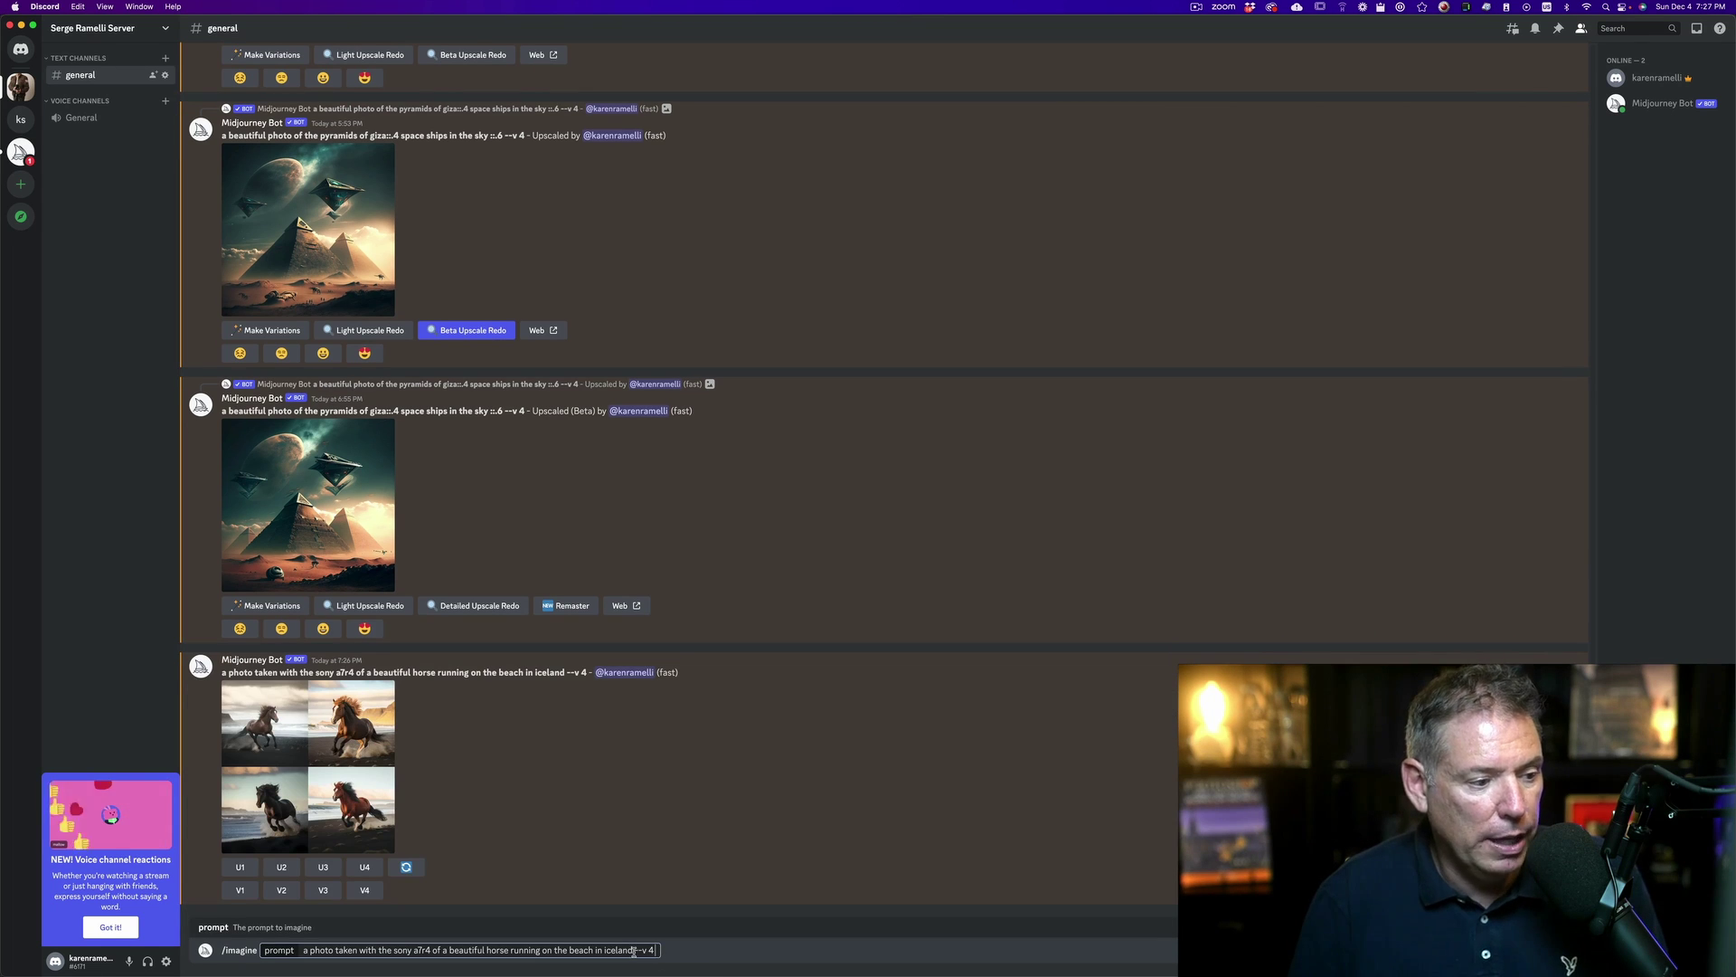
left_click(633, 952)
type("at sunset")
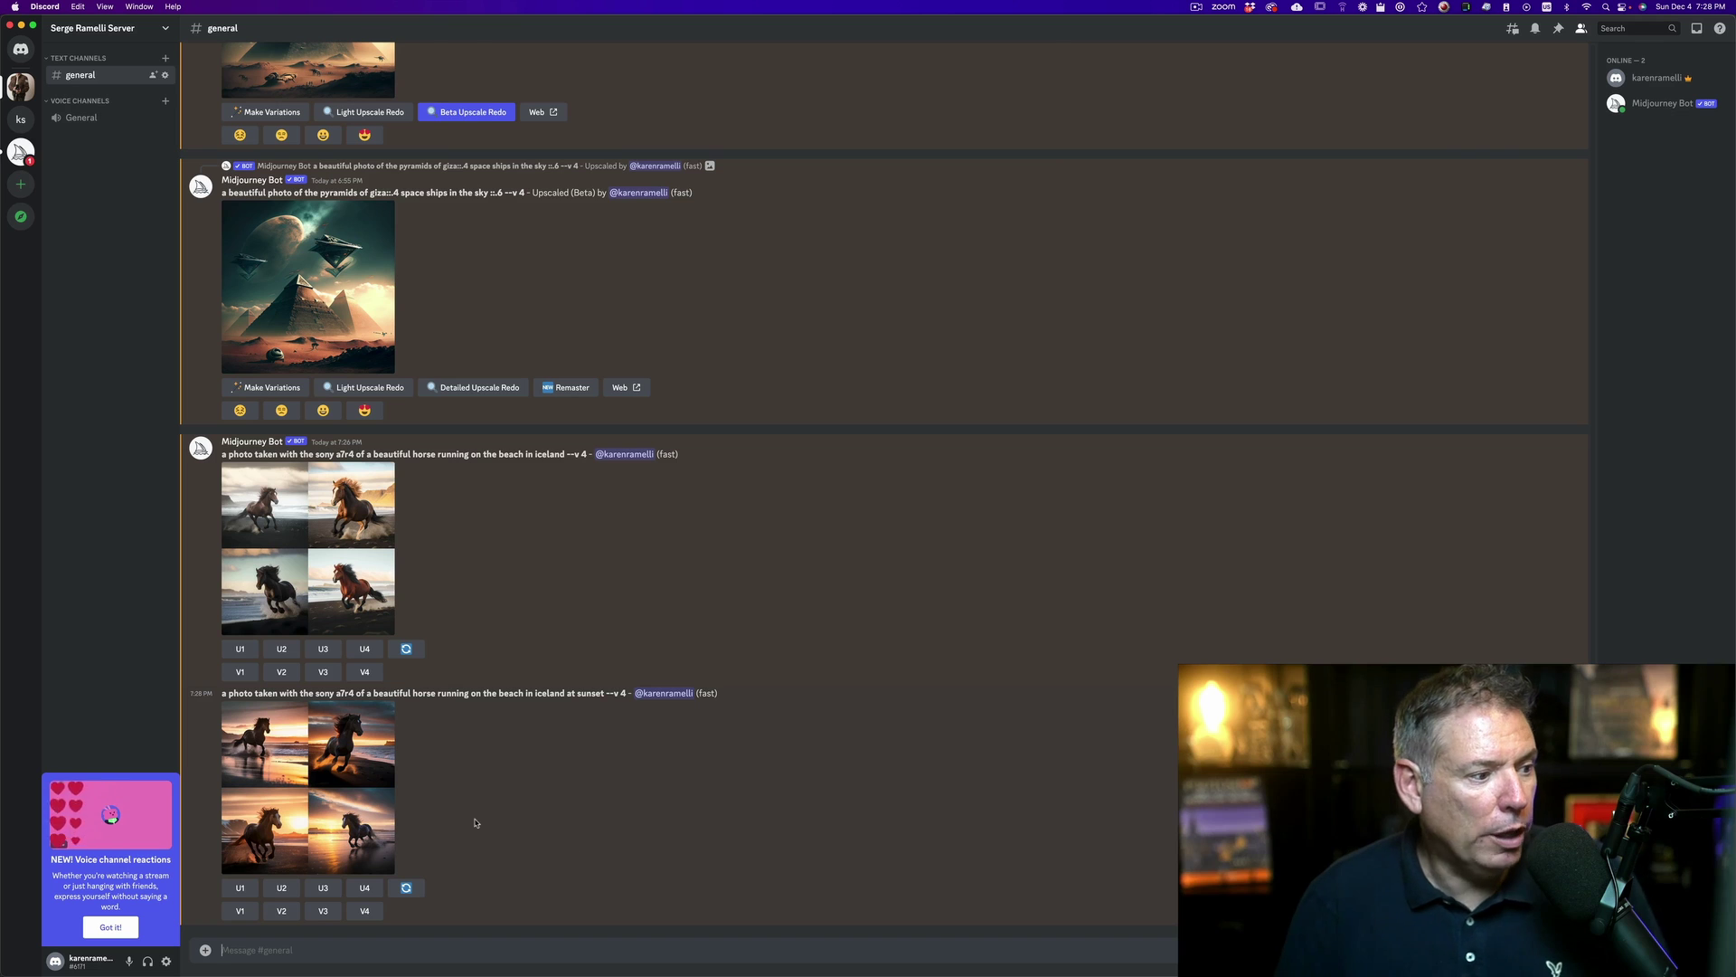
left_click(330, 781)
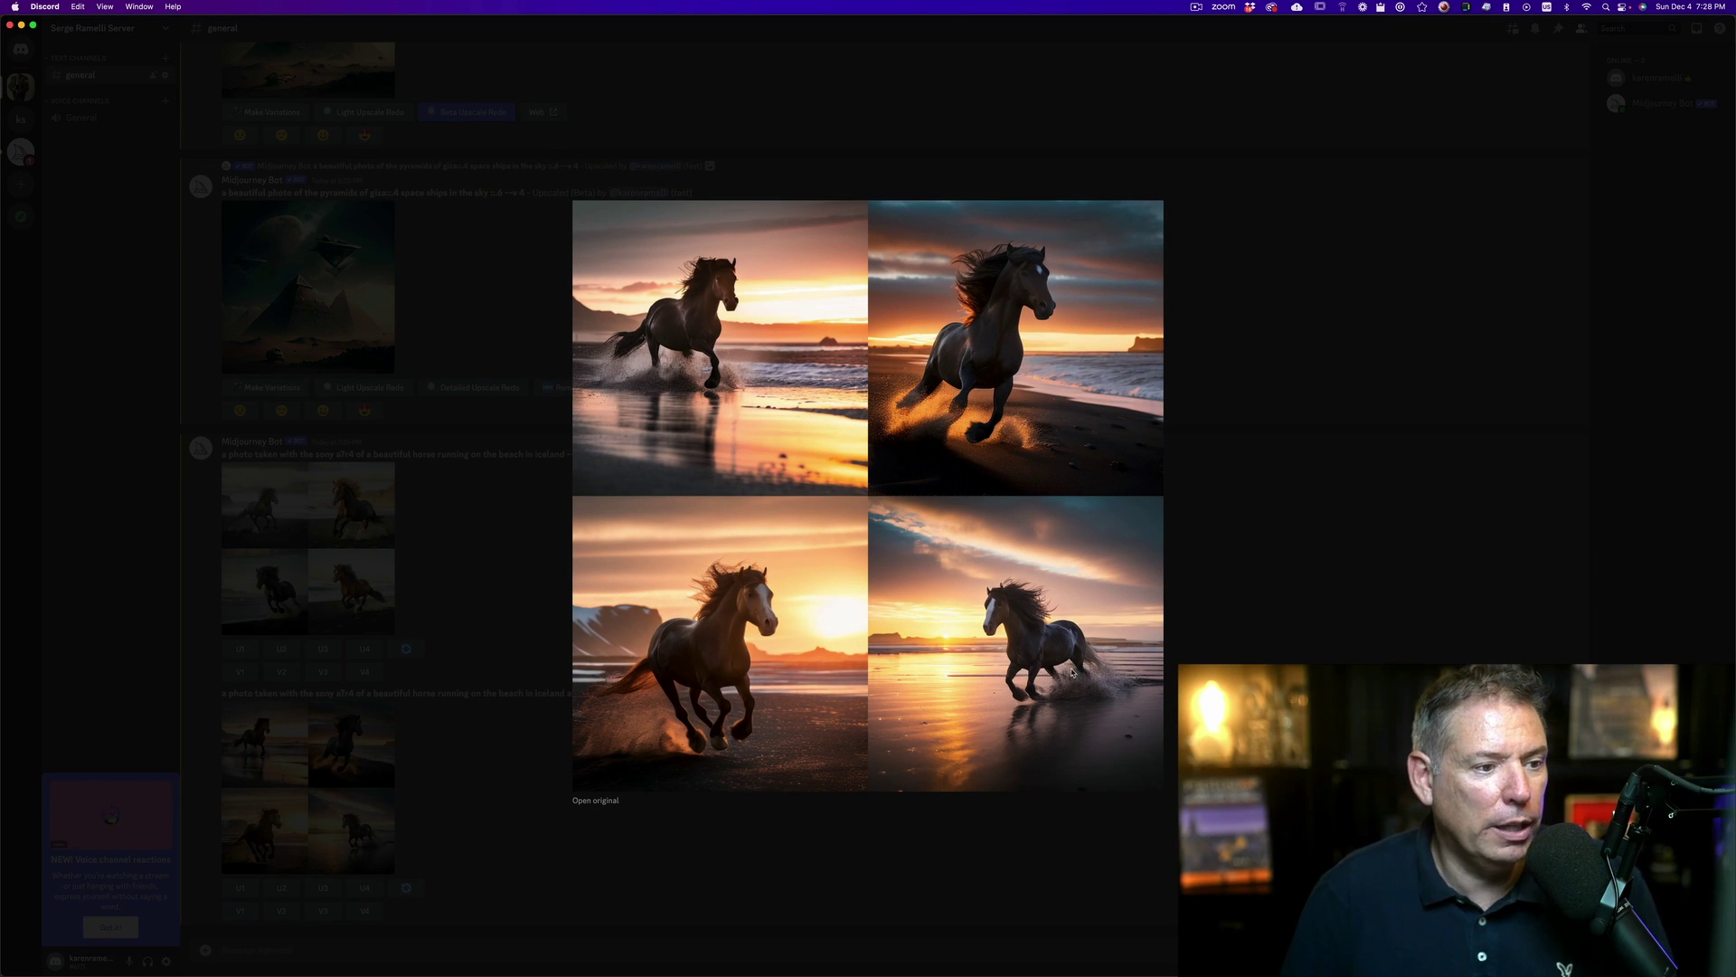
left_click(672, 869)
Upscale the fourth sunset horse image (U4) and inspect it enlarged
left_click(365, 797)
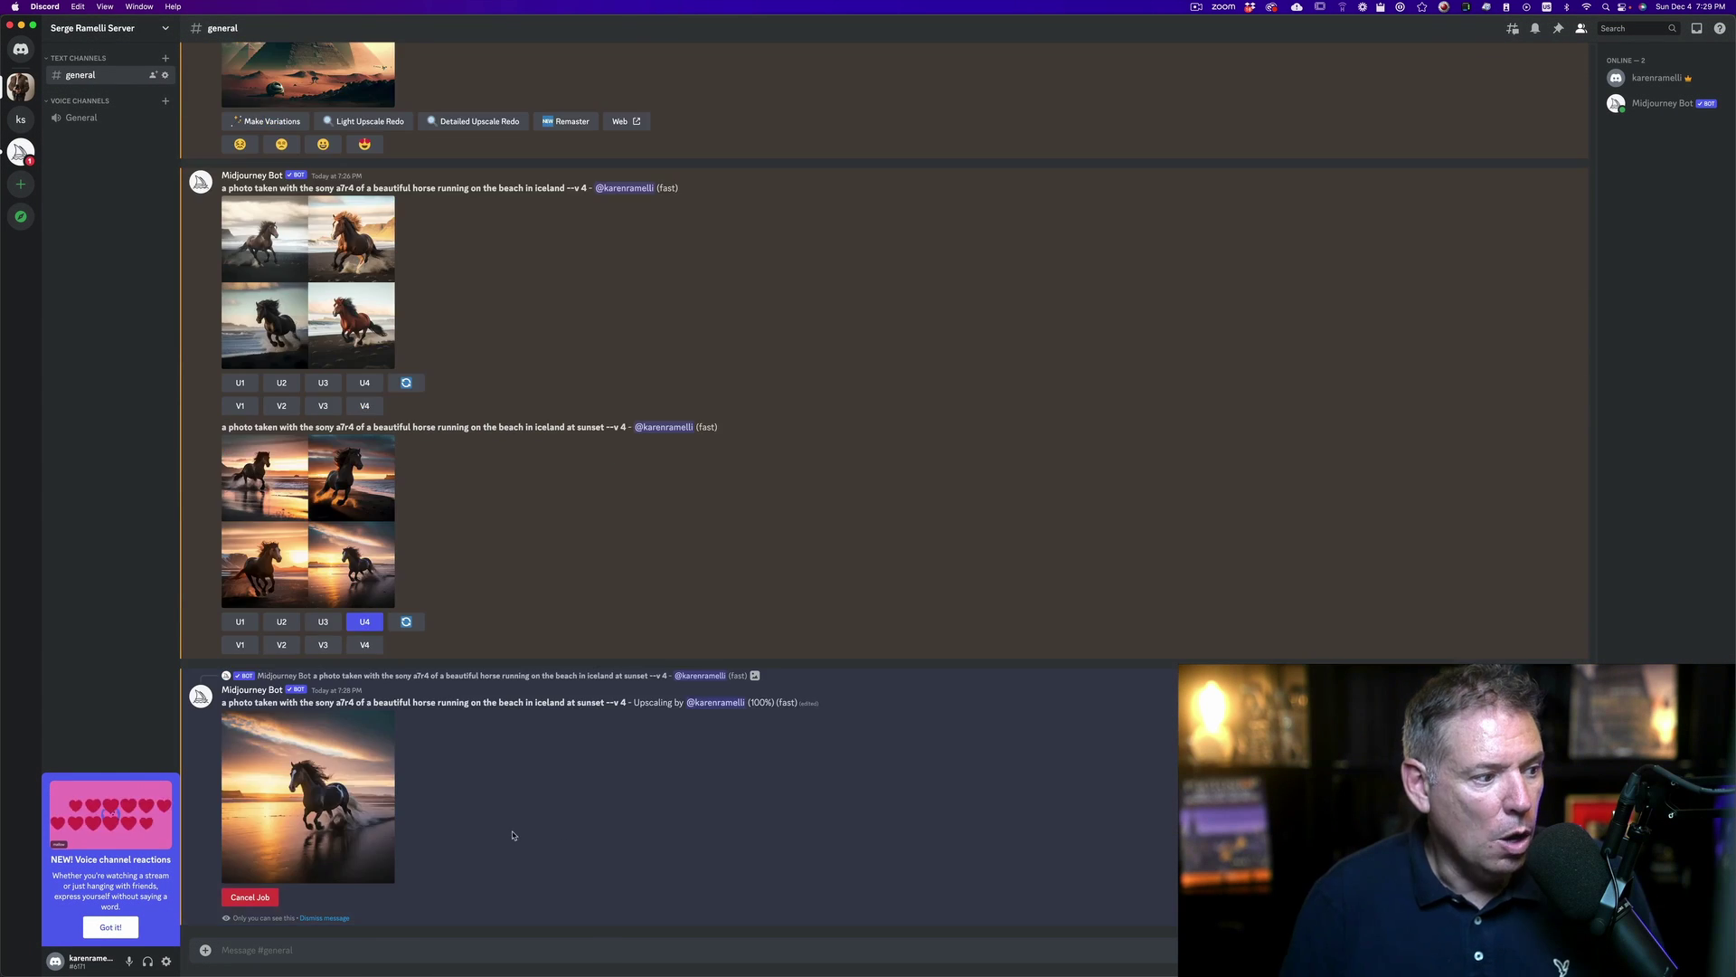
left_click(341, 752)
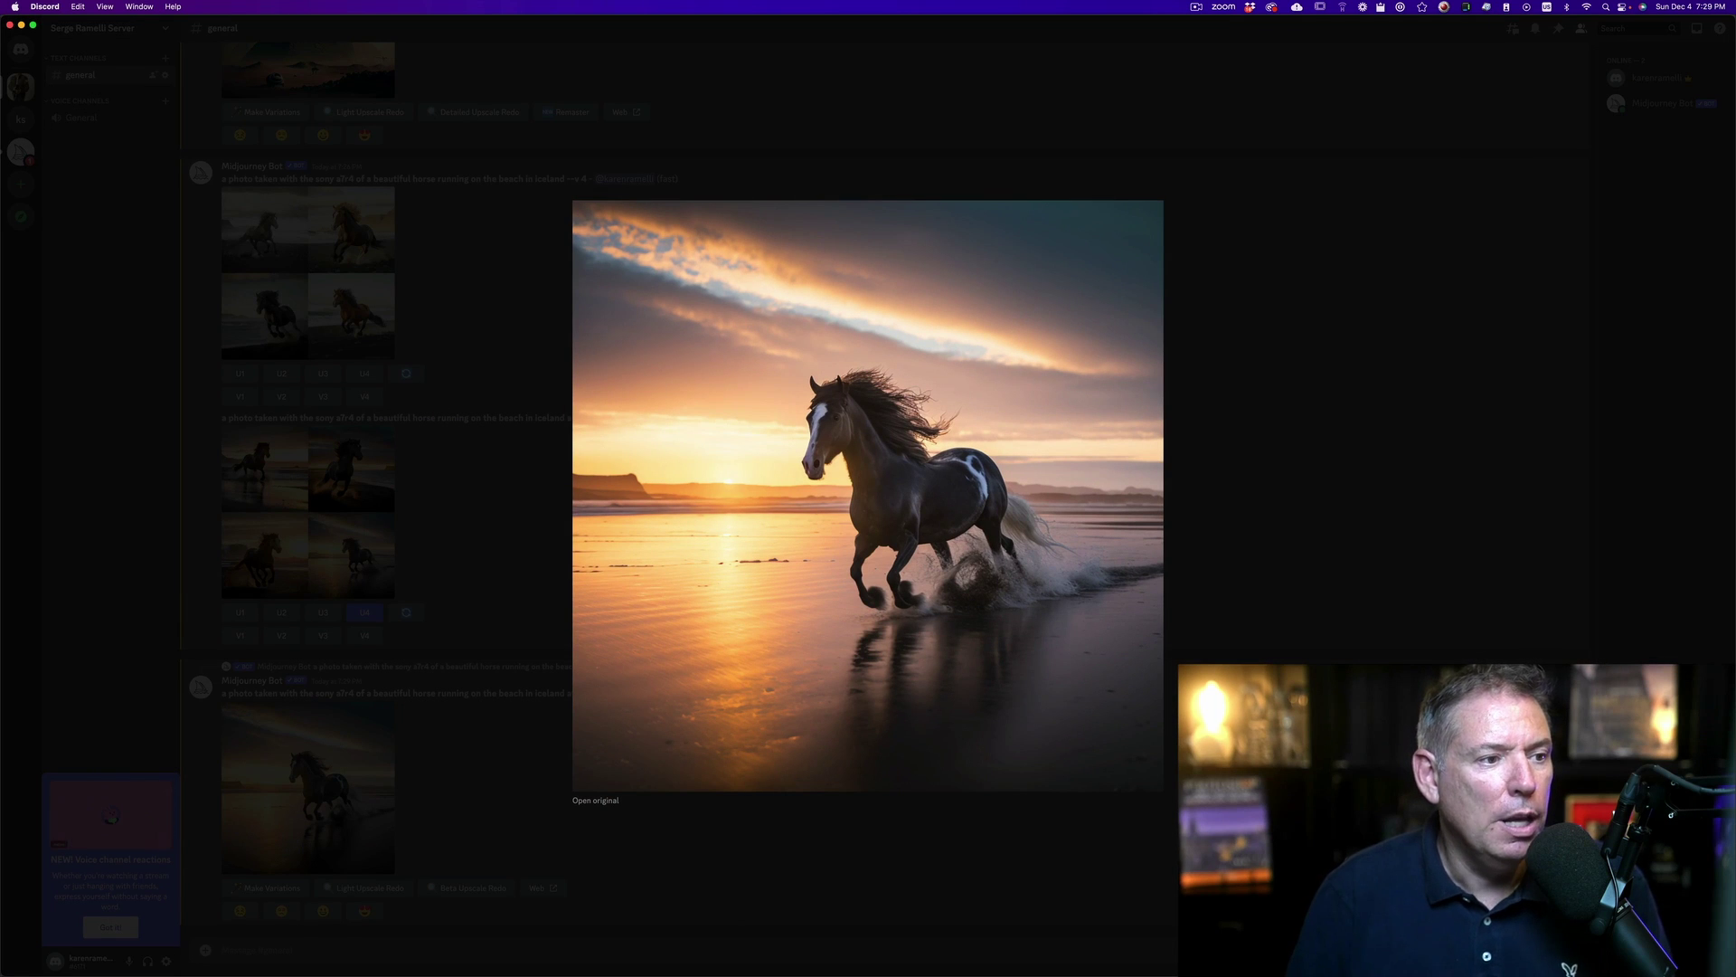
left_click(469, 893)
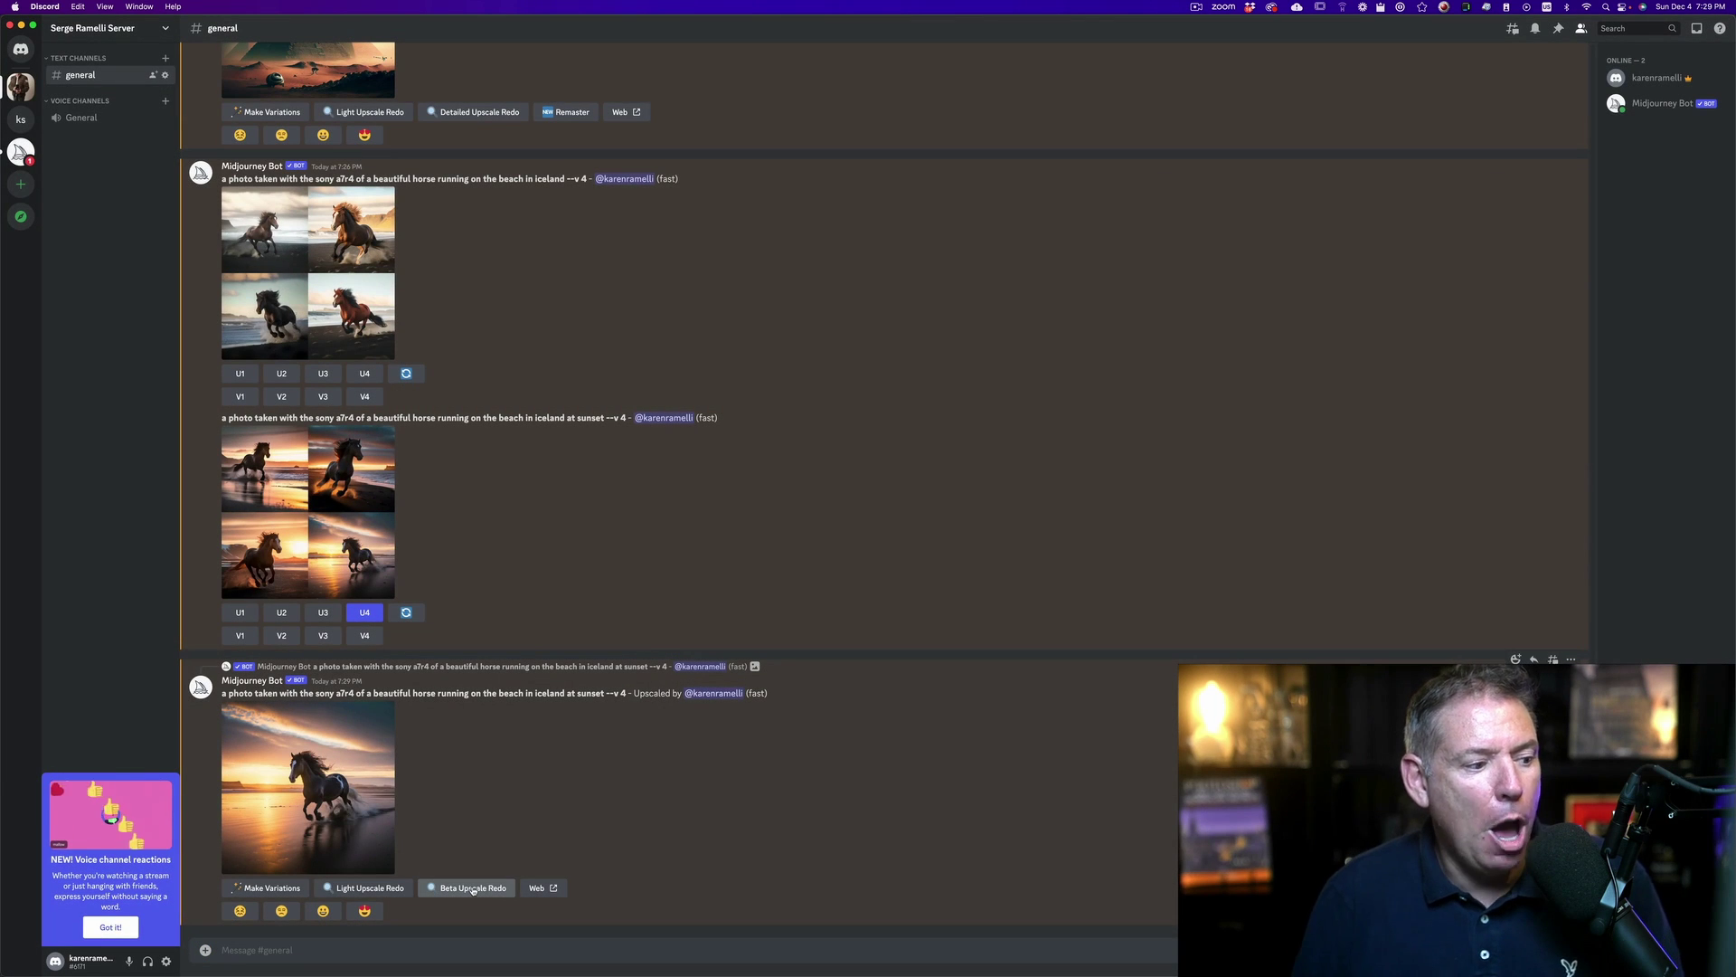
Redo the upscale with the beta upscaler and save the enlarged result image
left_click(472, 890)
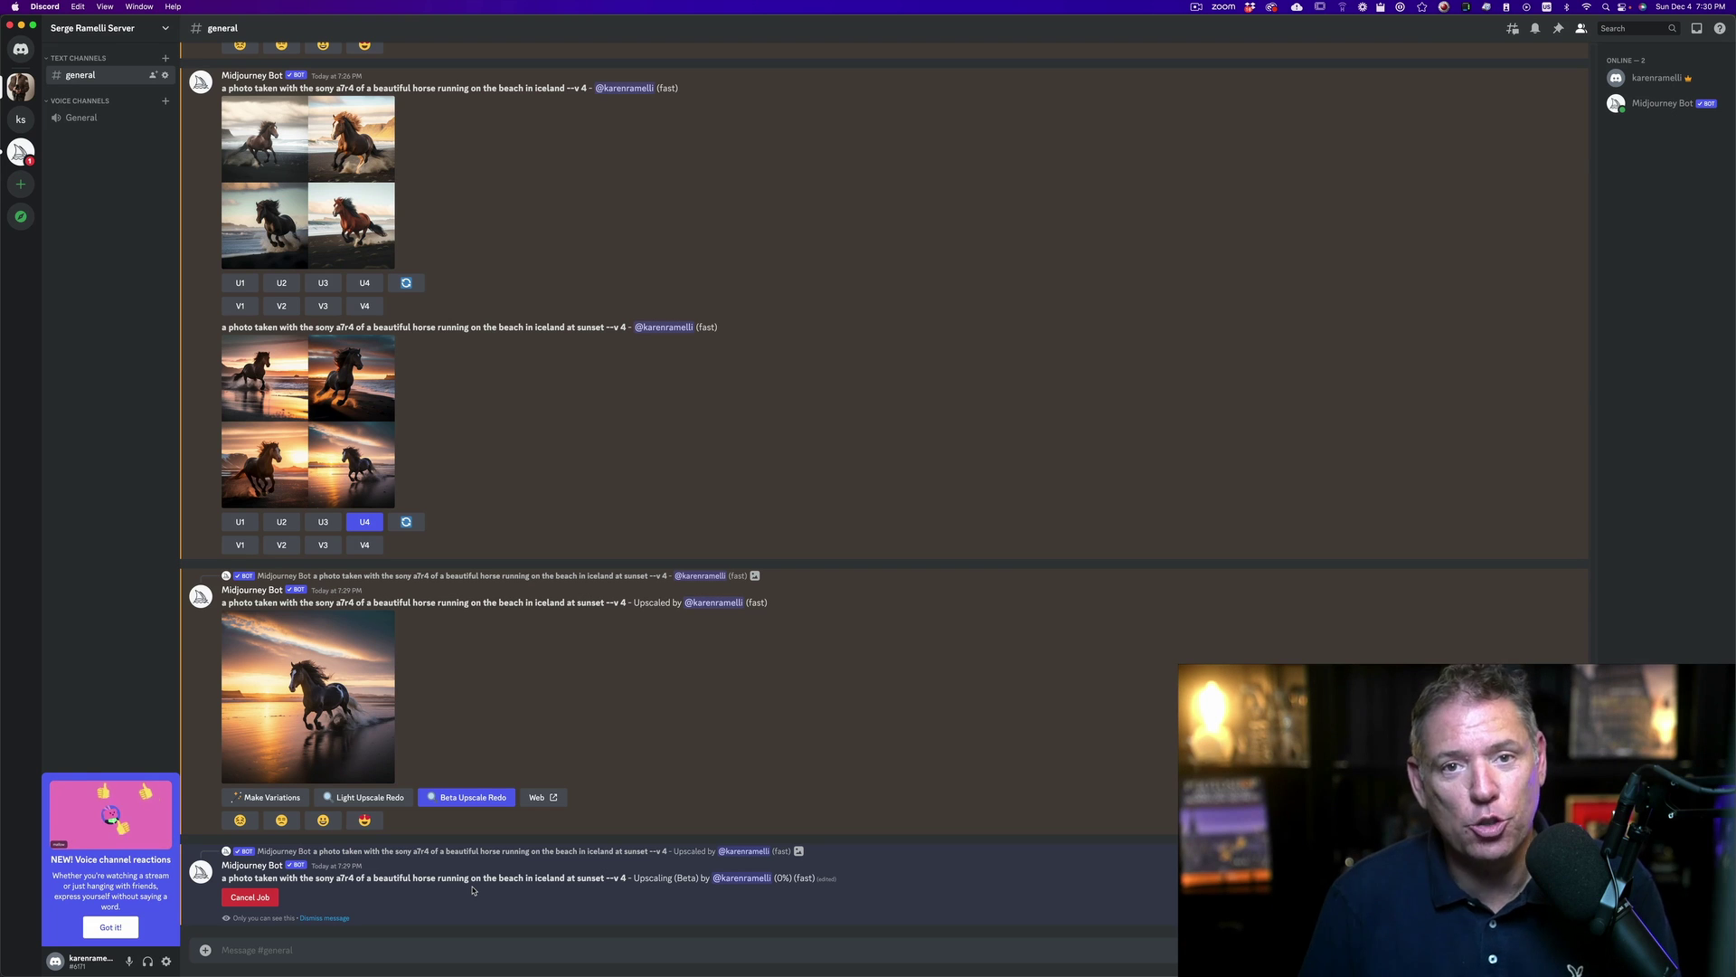
left_click(344, 794)
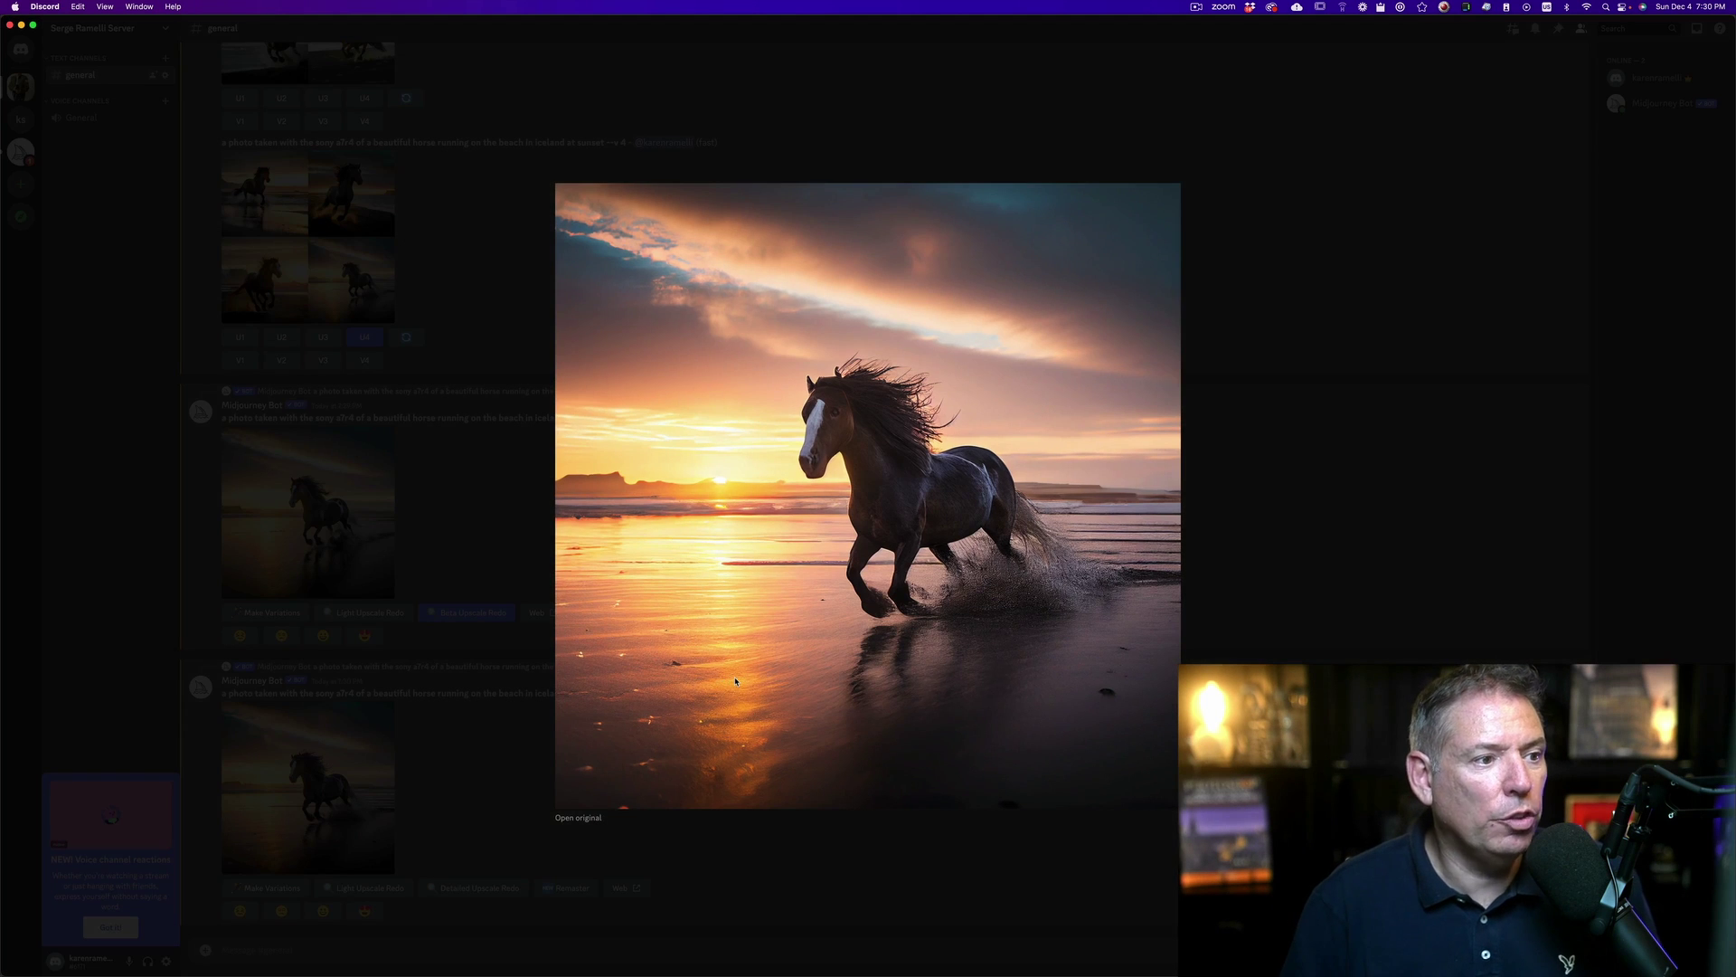
right_click(940, 470)
left_click(979, 499)
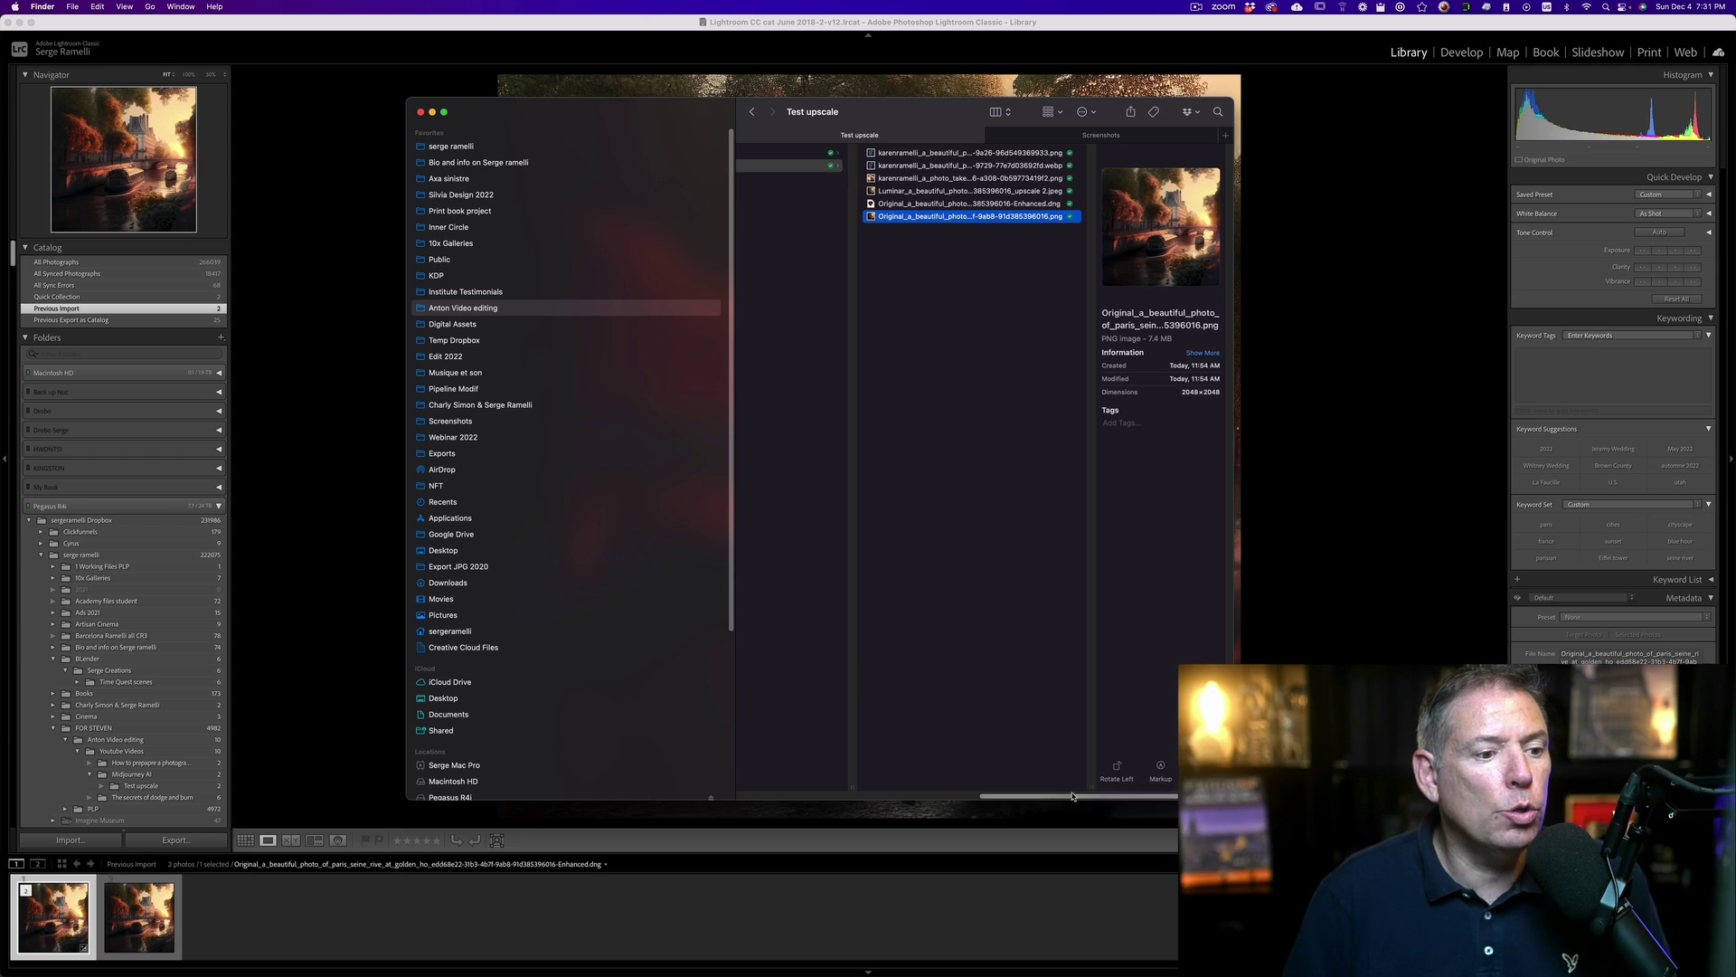
Drag the Test upscale folder onto Lightroom Classic and import its three photos
scroll(914, 189, "right", 3)
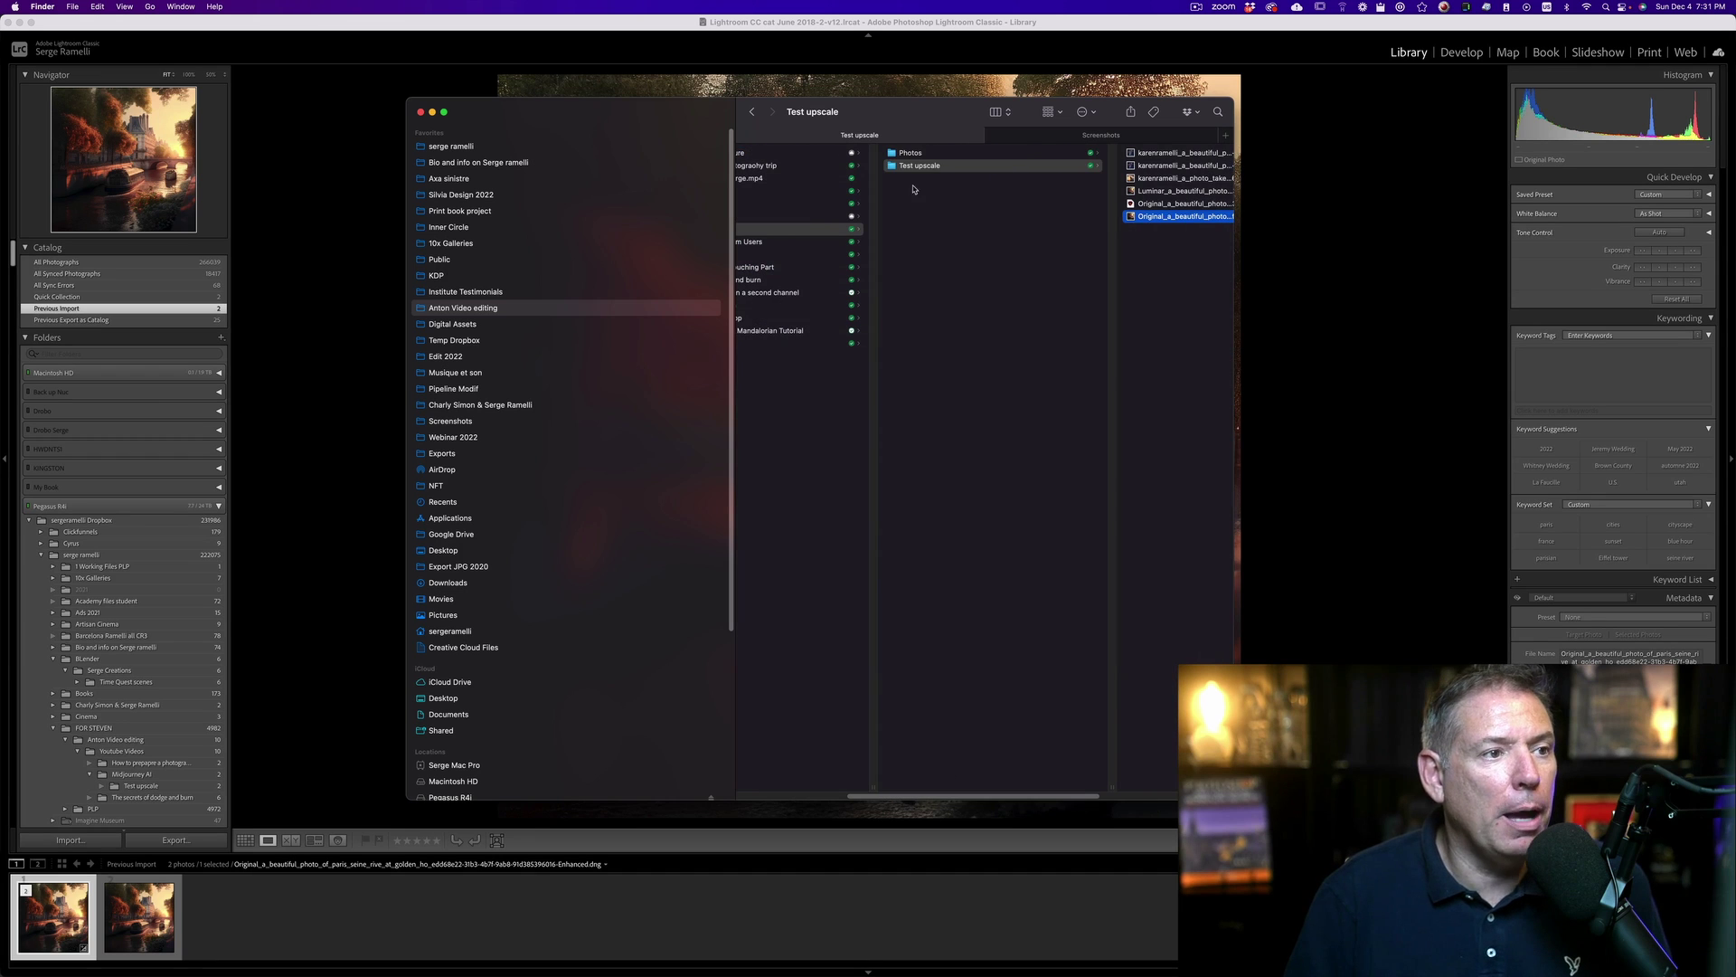
left_click(892, 167)
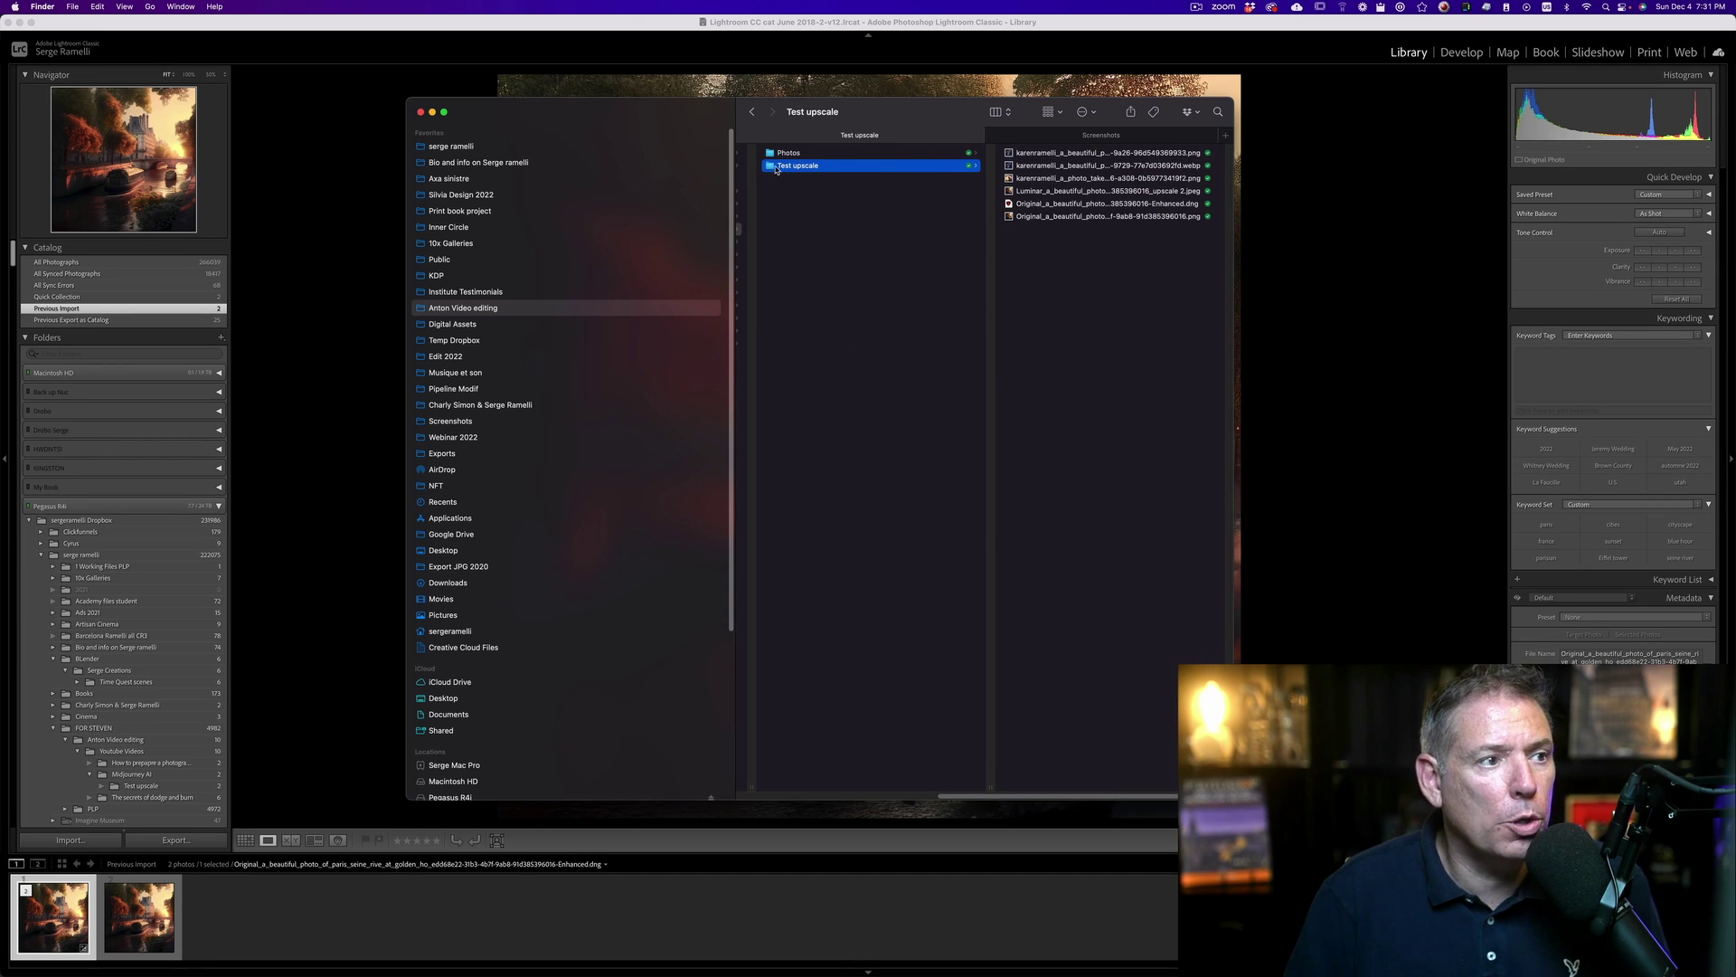
left_click_drag(771, 167, 1034, 945)
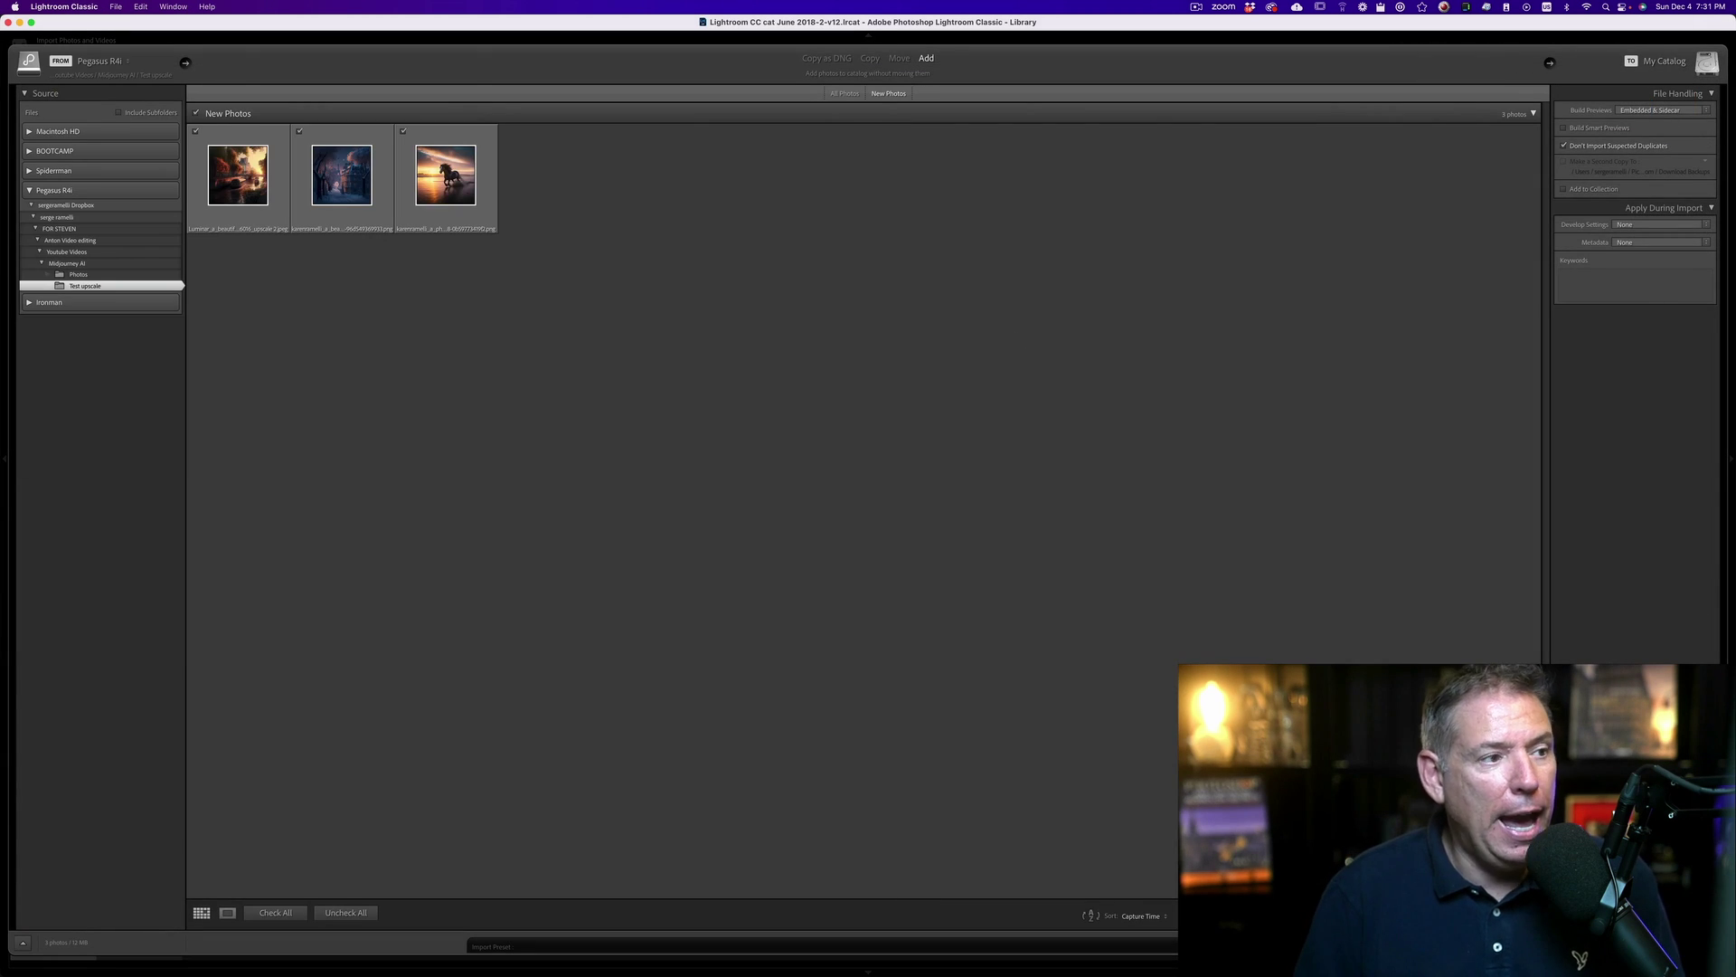
key("Return")
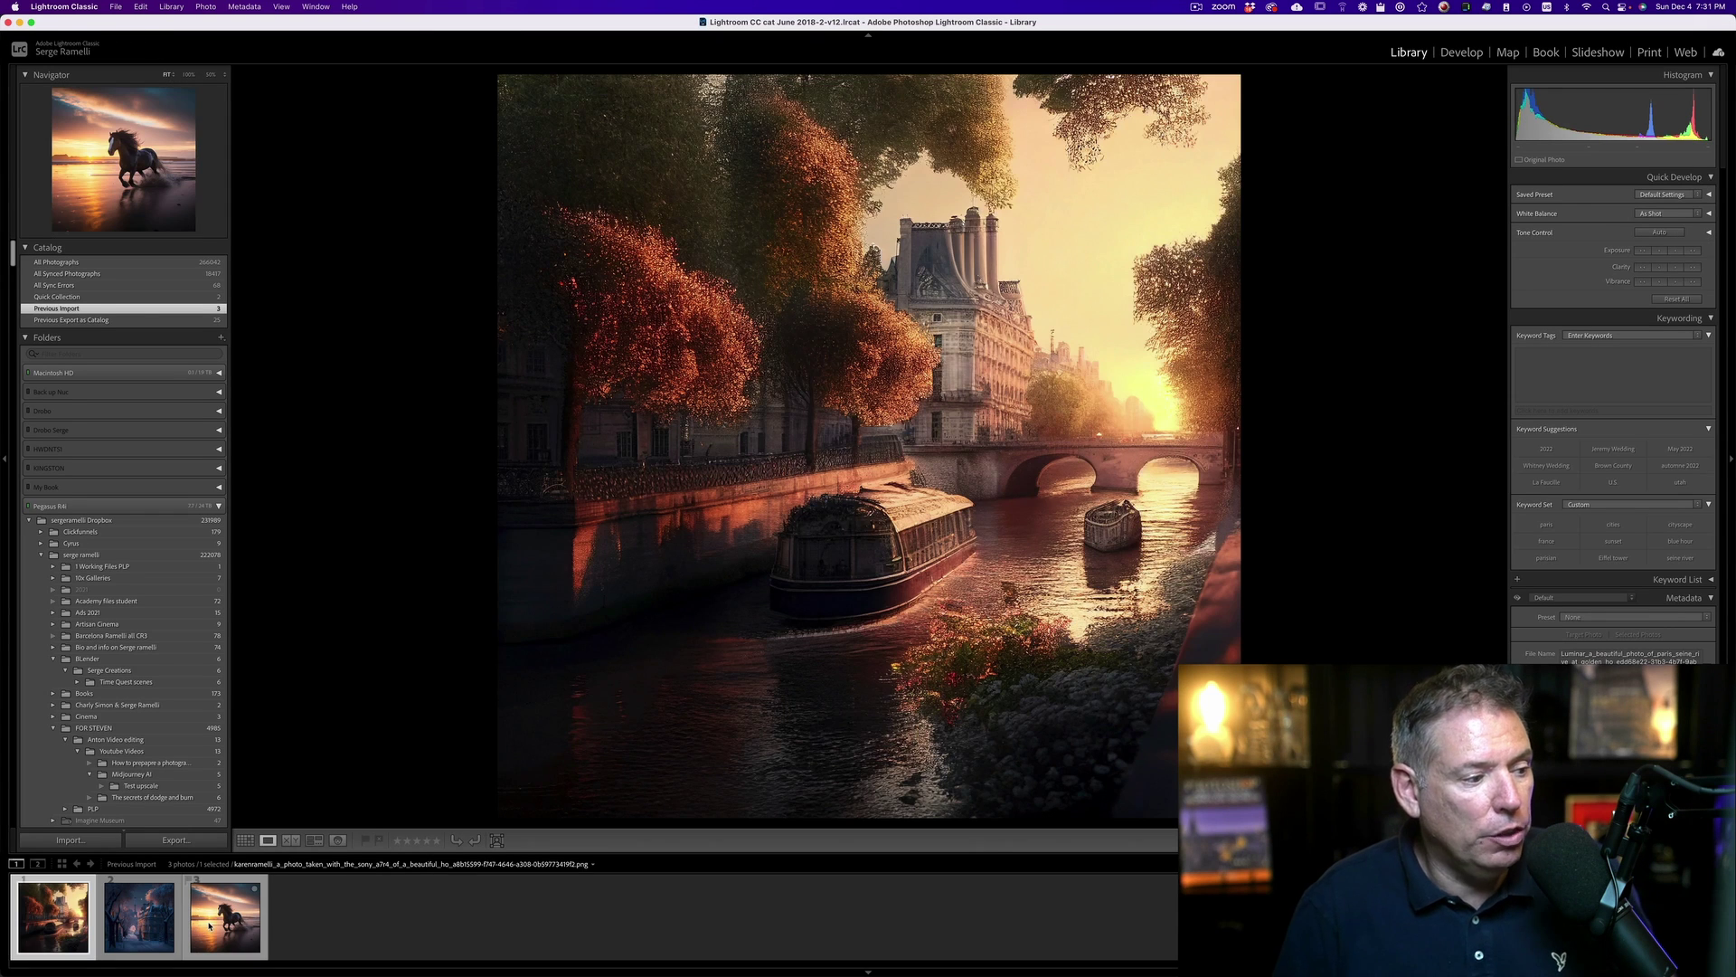
Create a 4096 × 4096 Super Resolution Enhanced DNG from the 2048 px horse photo
key("i")
key("i")
key("i")
key("i")
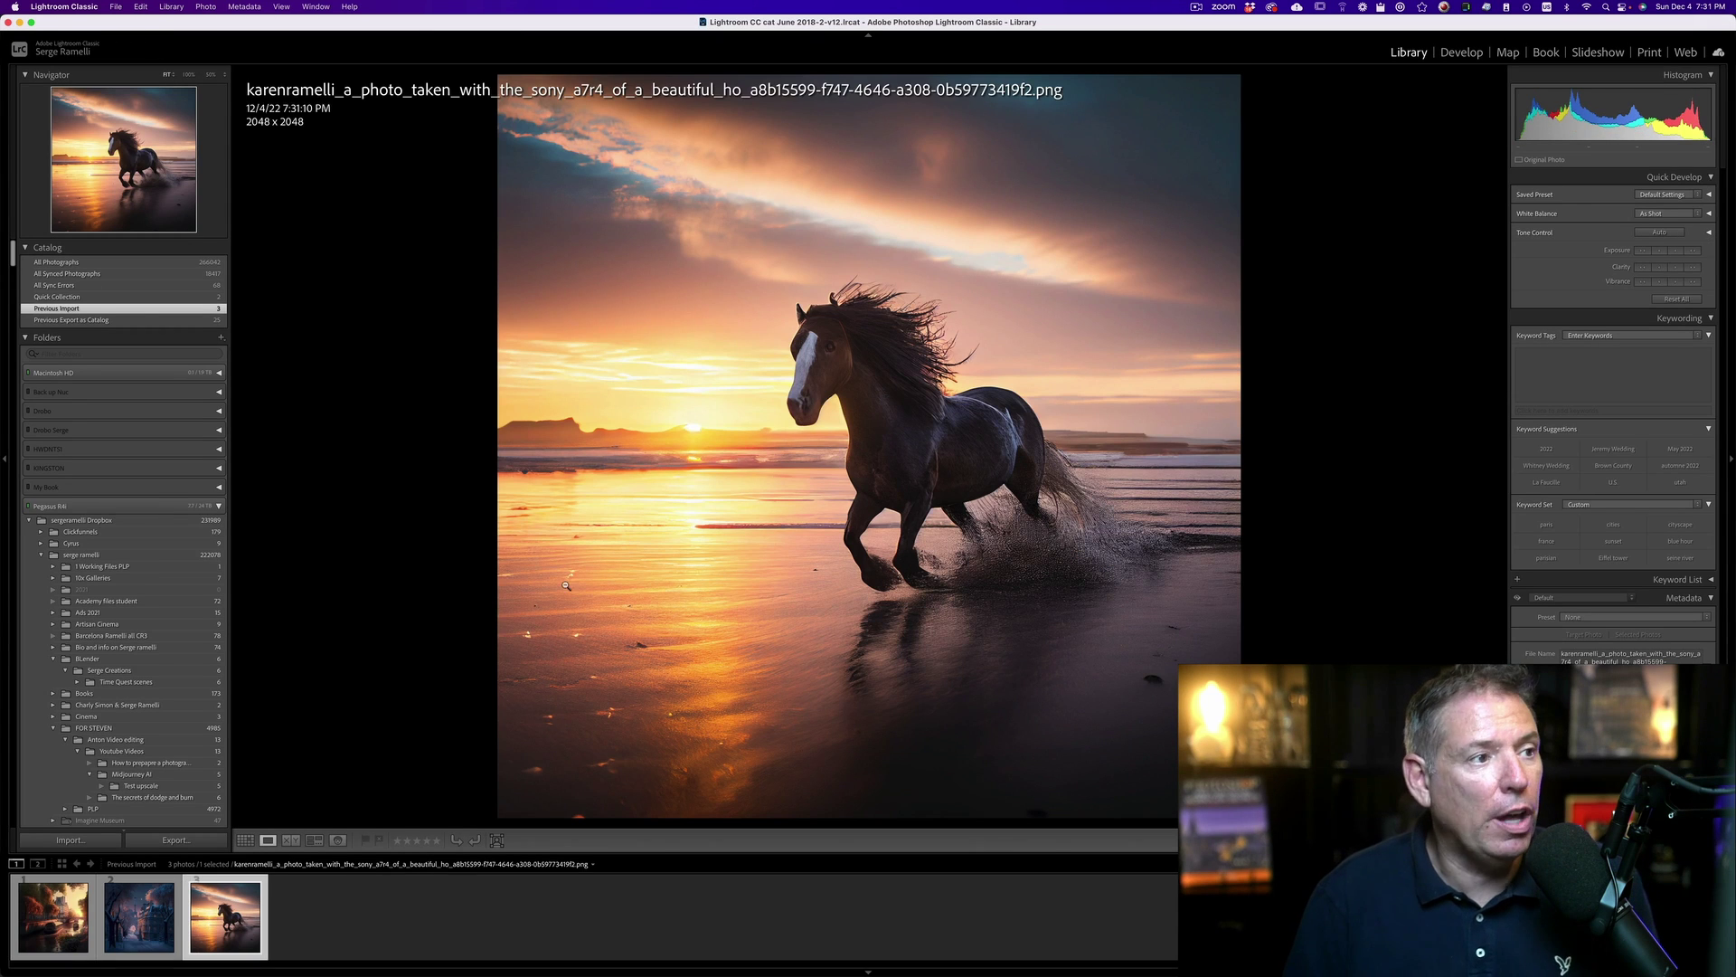
right_click(230, 901)
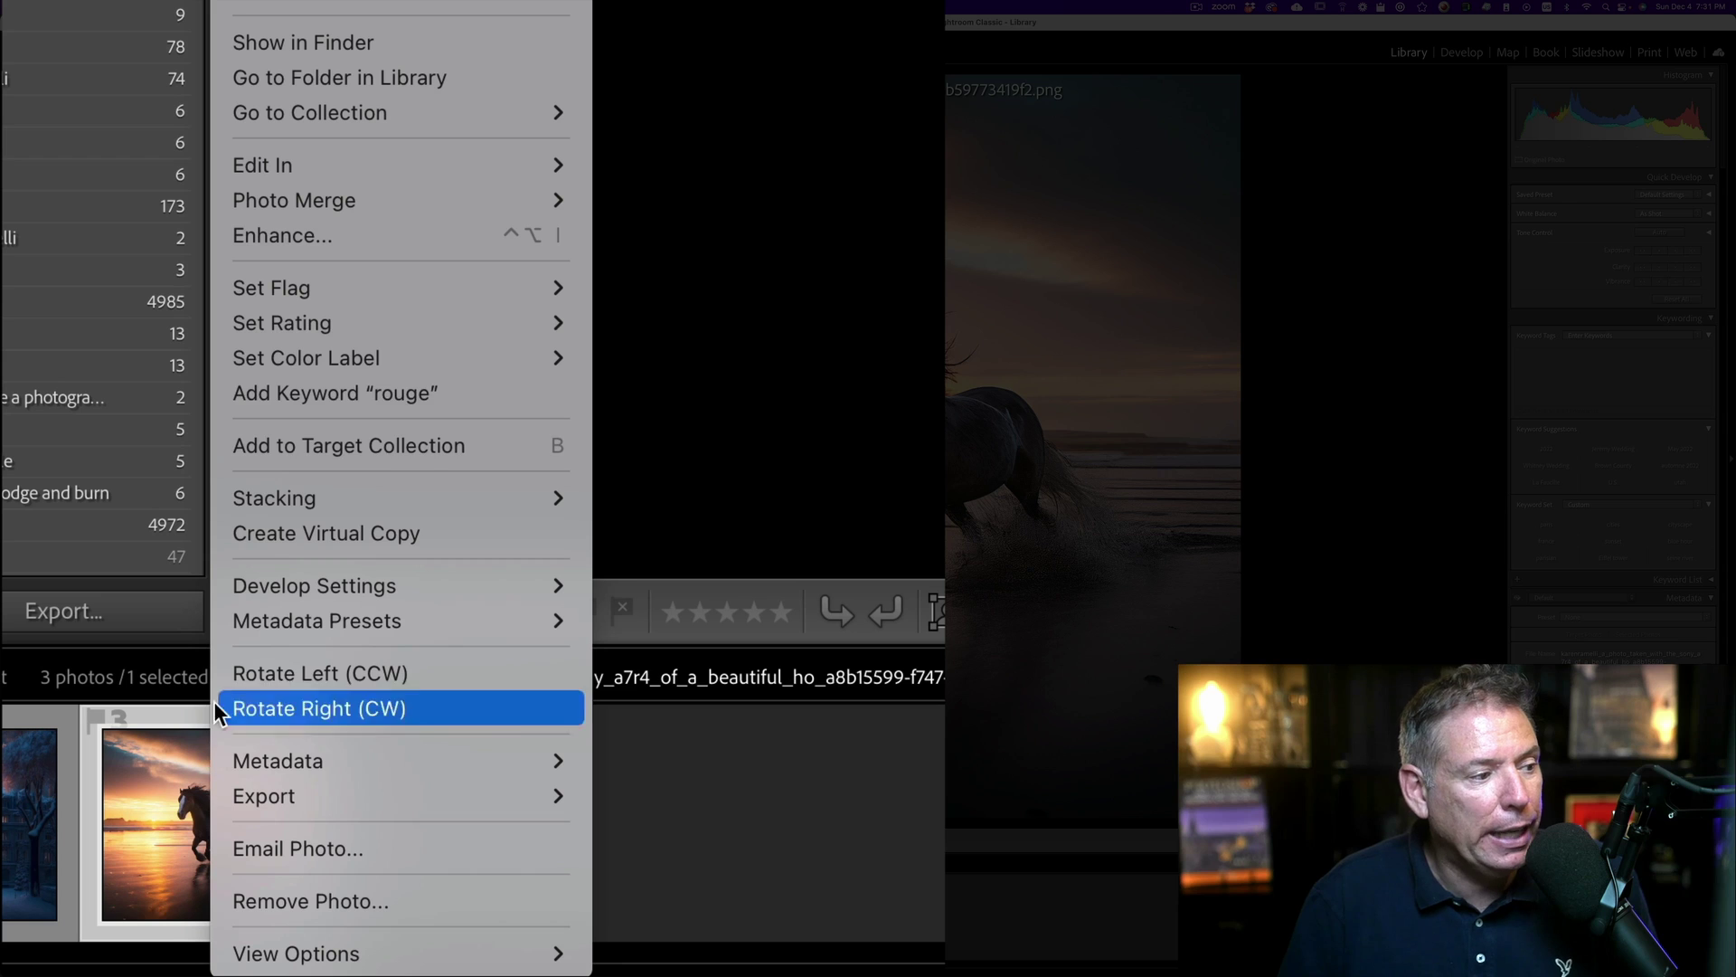
left_click(354, 241)
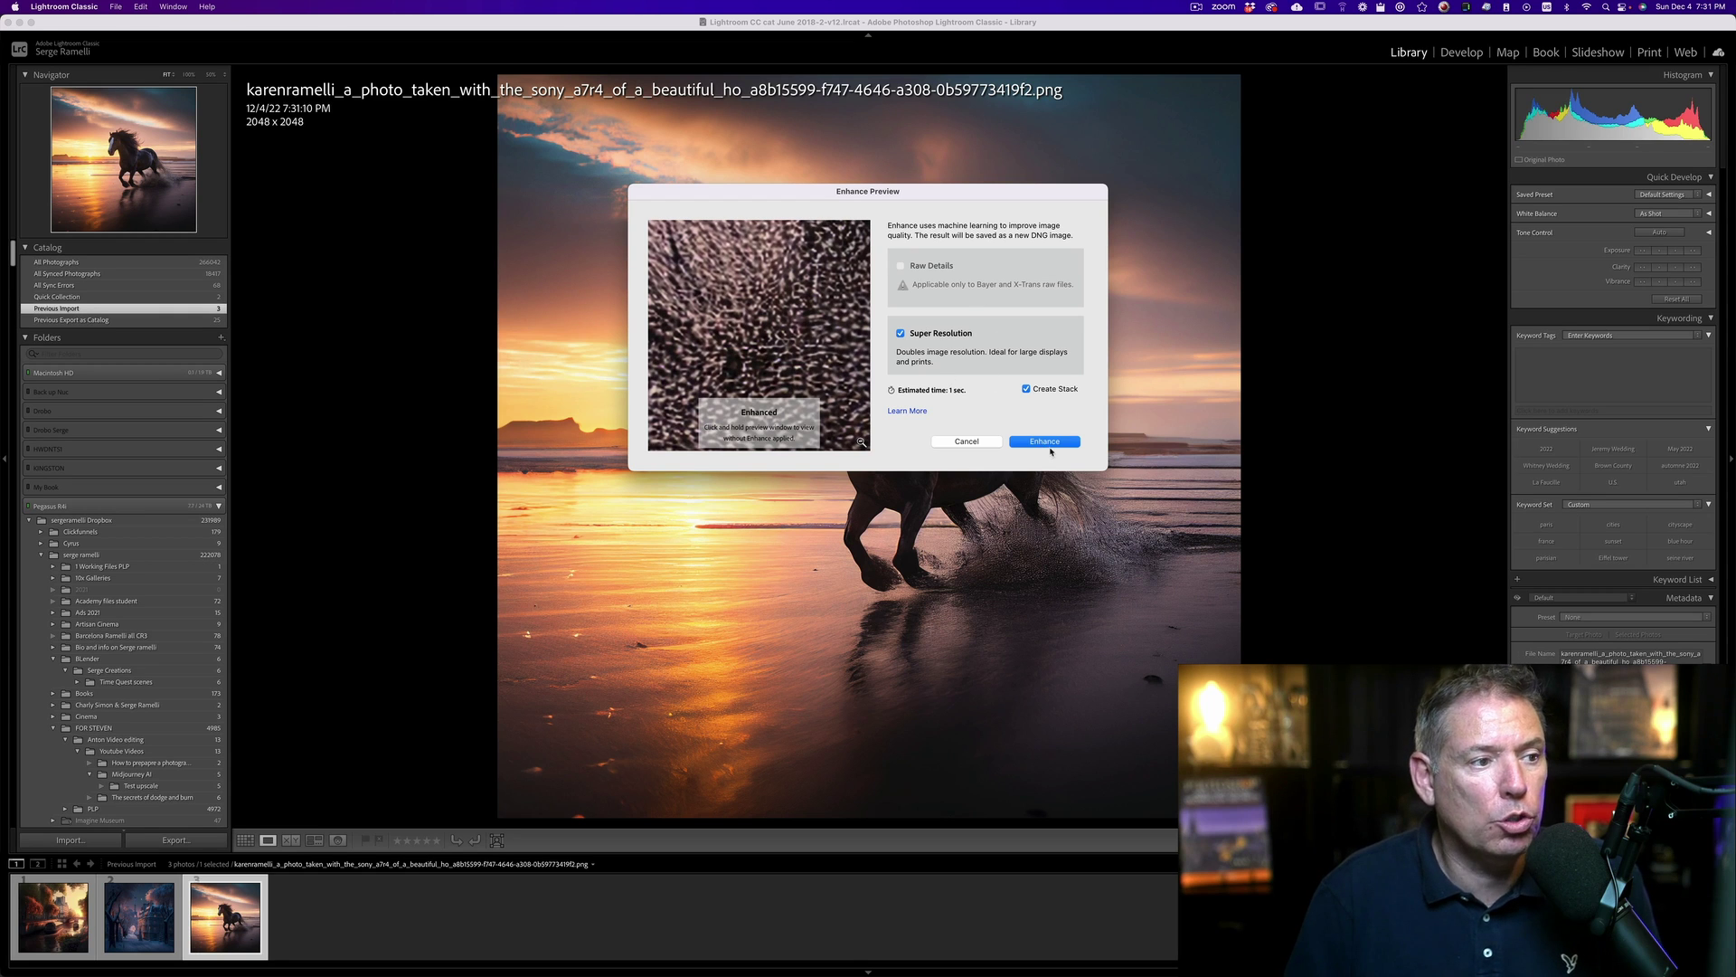
left_click(1045, 442)
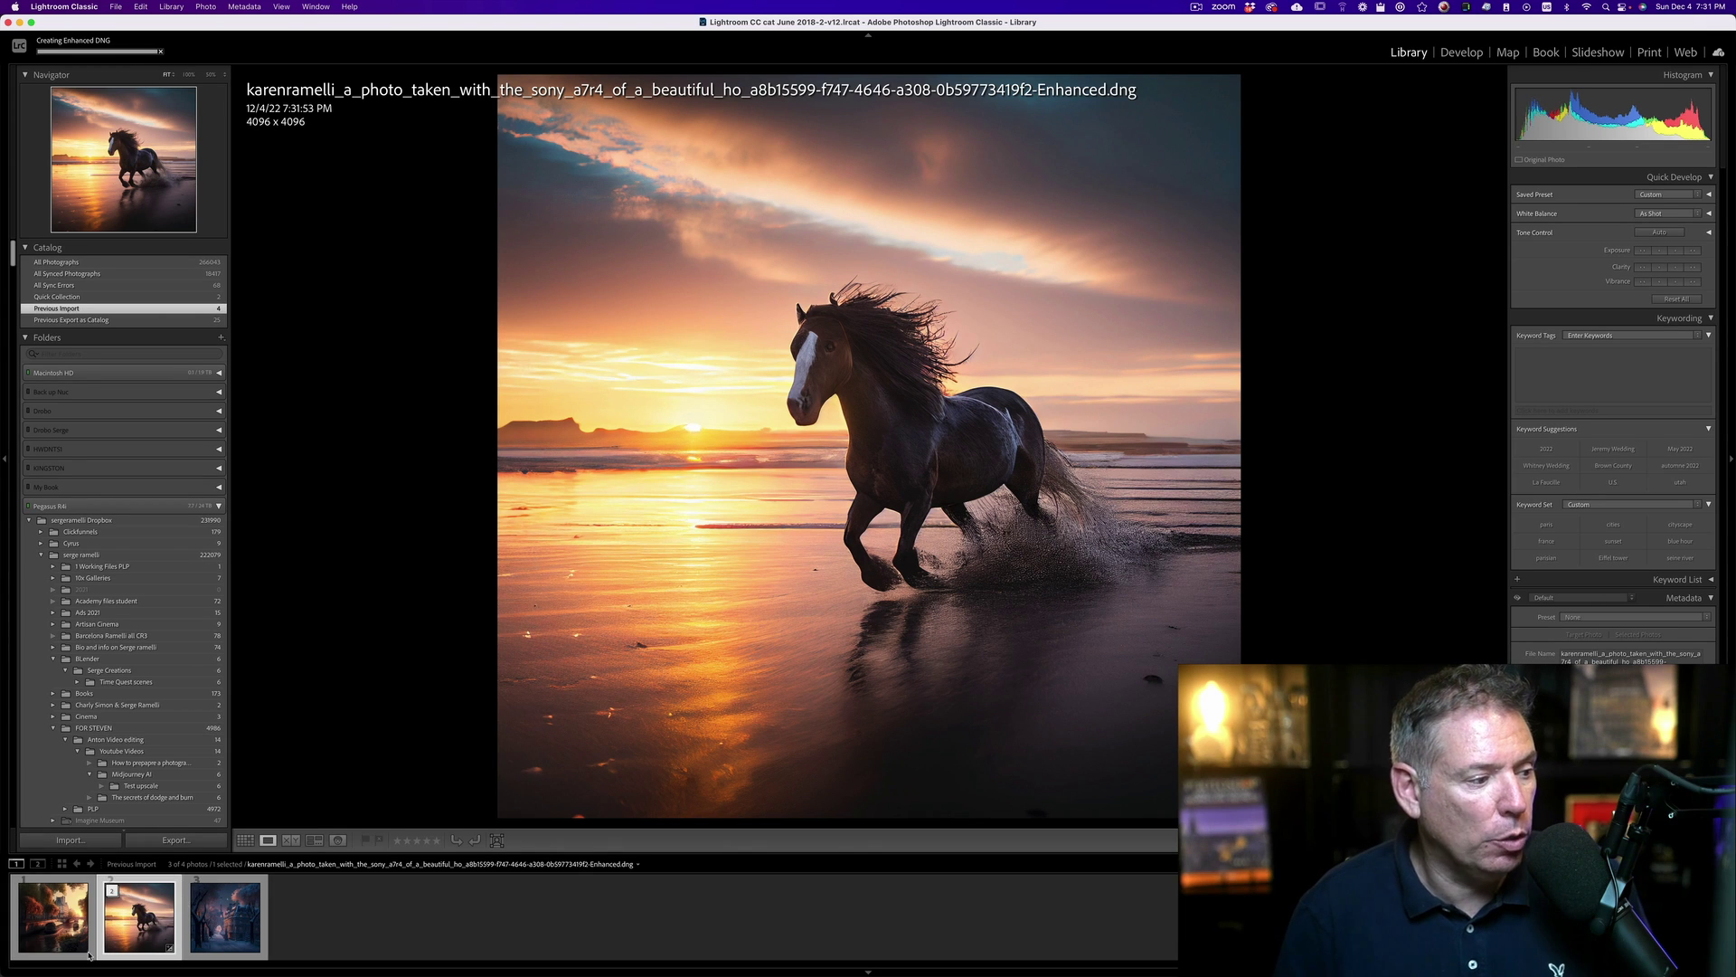
Compare the original 2048 px PNG with the 4096 px Enhanced DNG, zooming in on detail
left_click(111, 891)
left_click(208, 915)
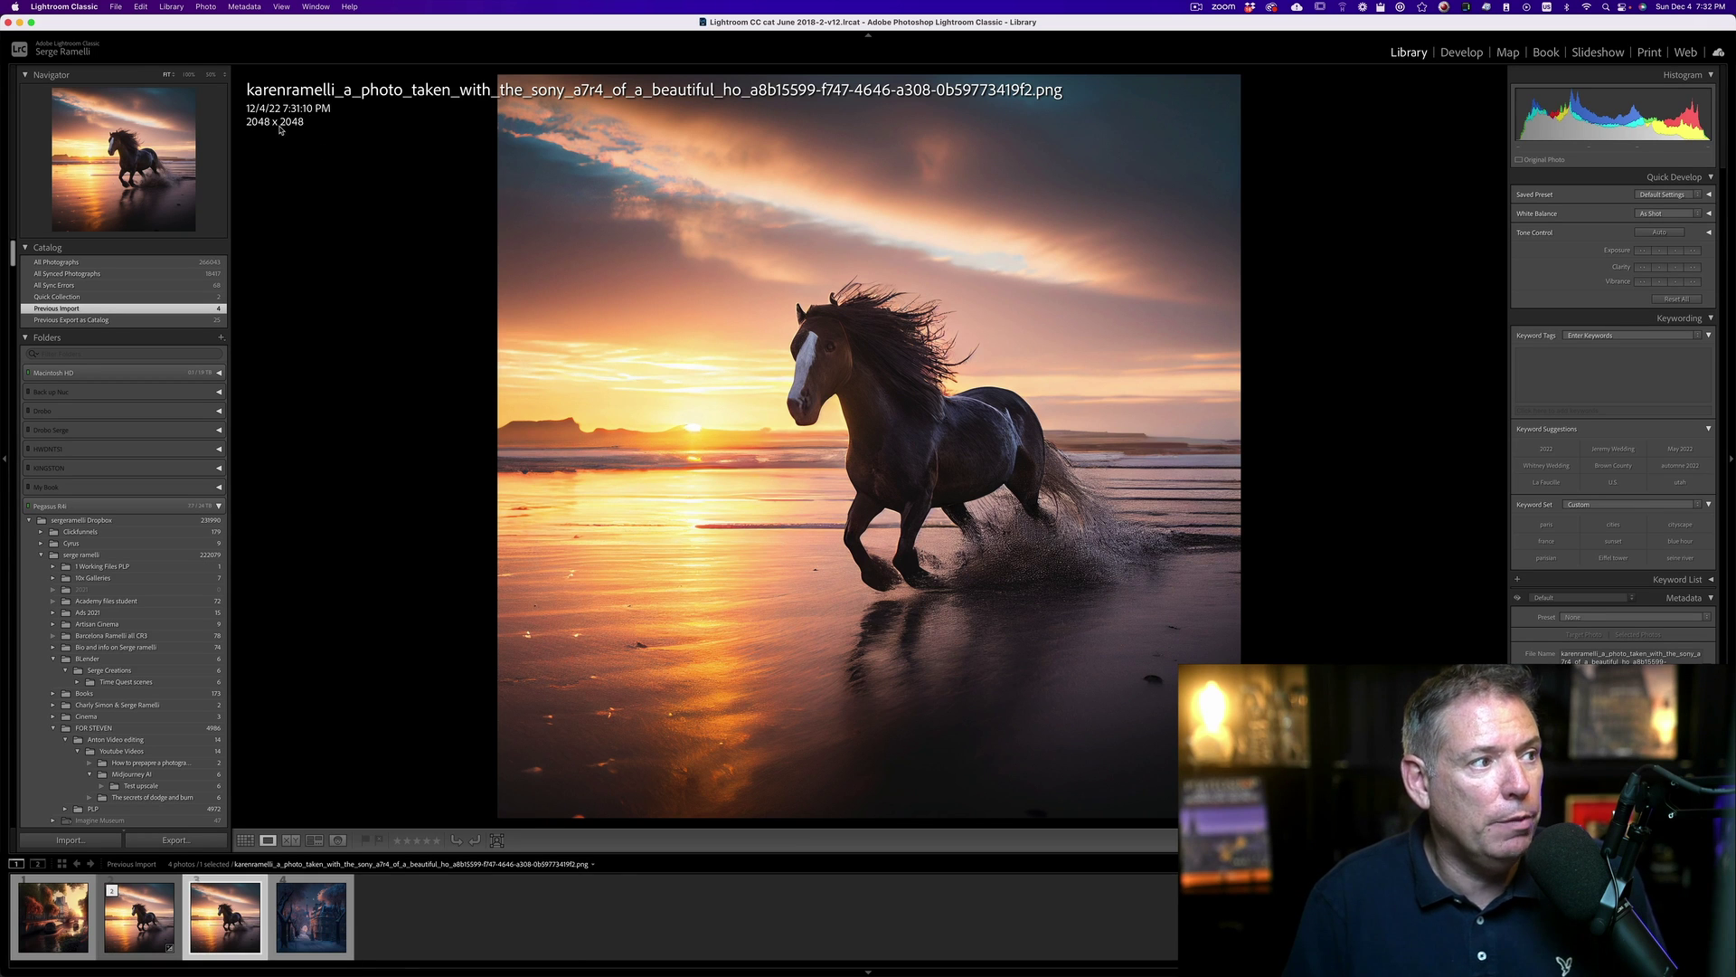
key("Left")
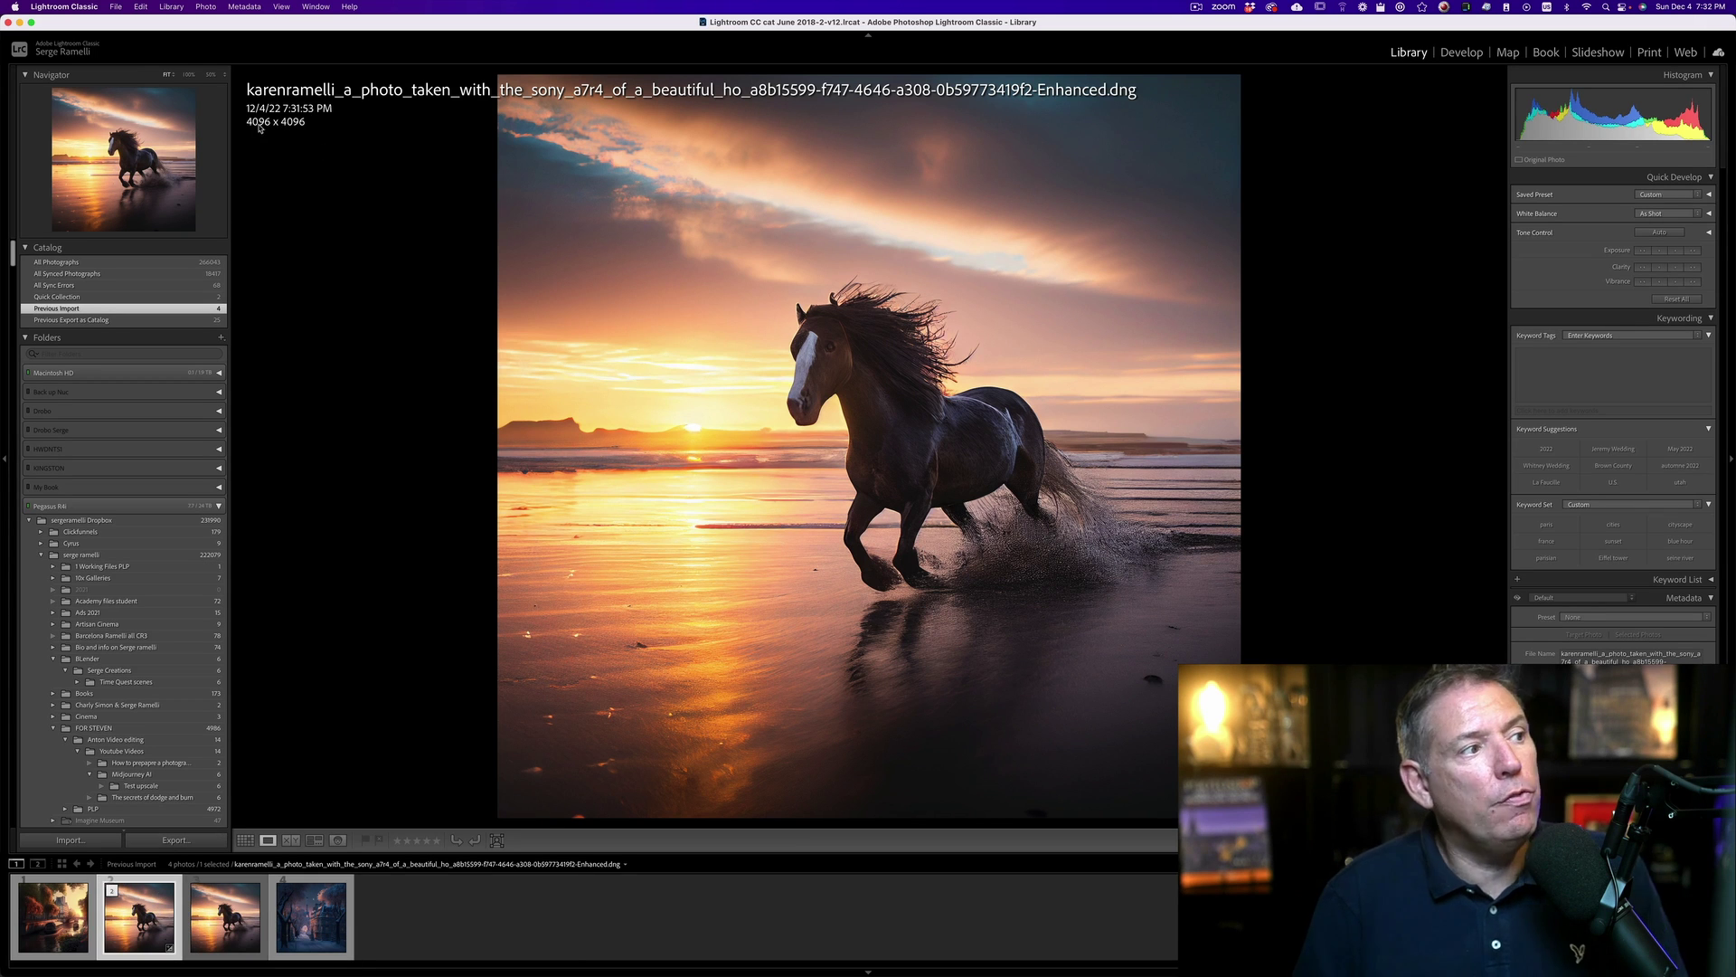
left_click(753, 390)
left_click(753, 389)
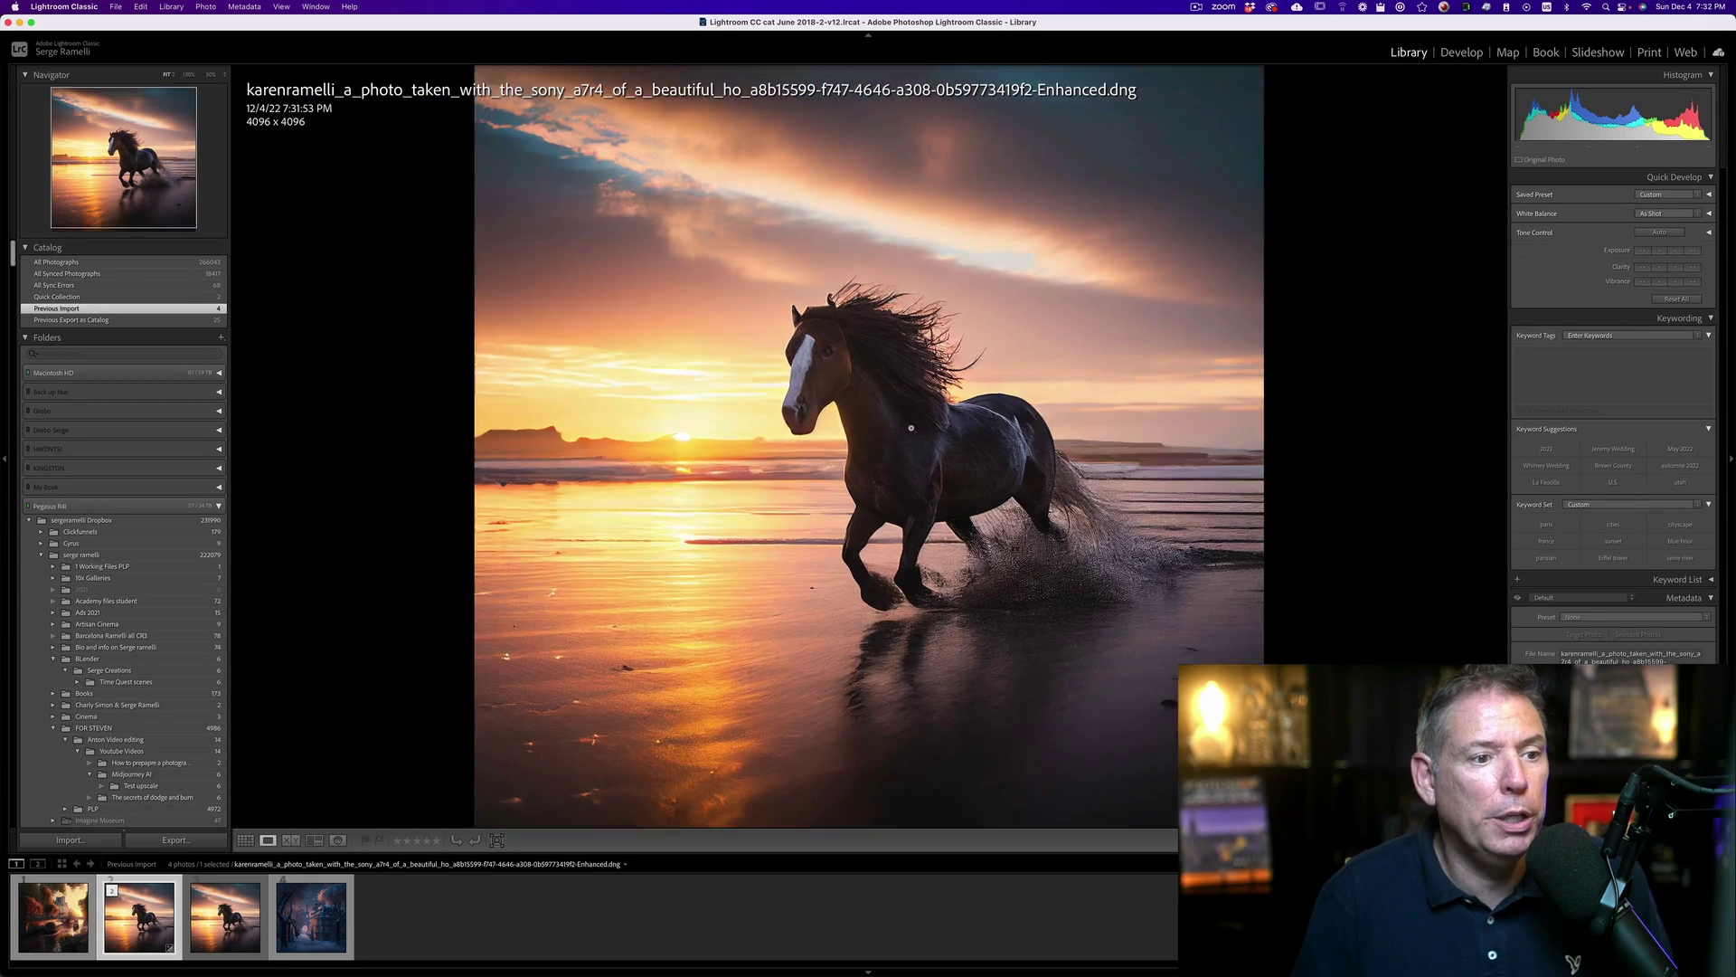
Set Shadows +43, Contrast +46, Blacks -13, Clarity +25 and Texture +22 on the enhanced photo
left_click(1462, 56)
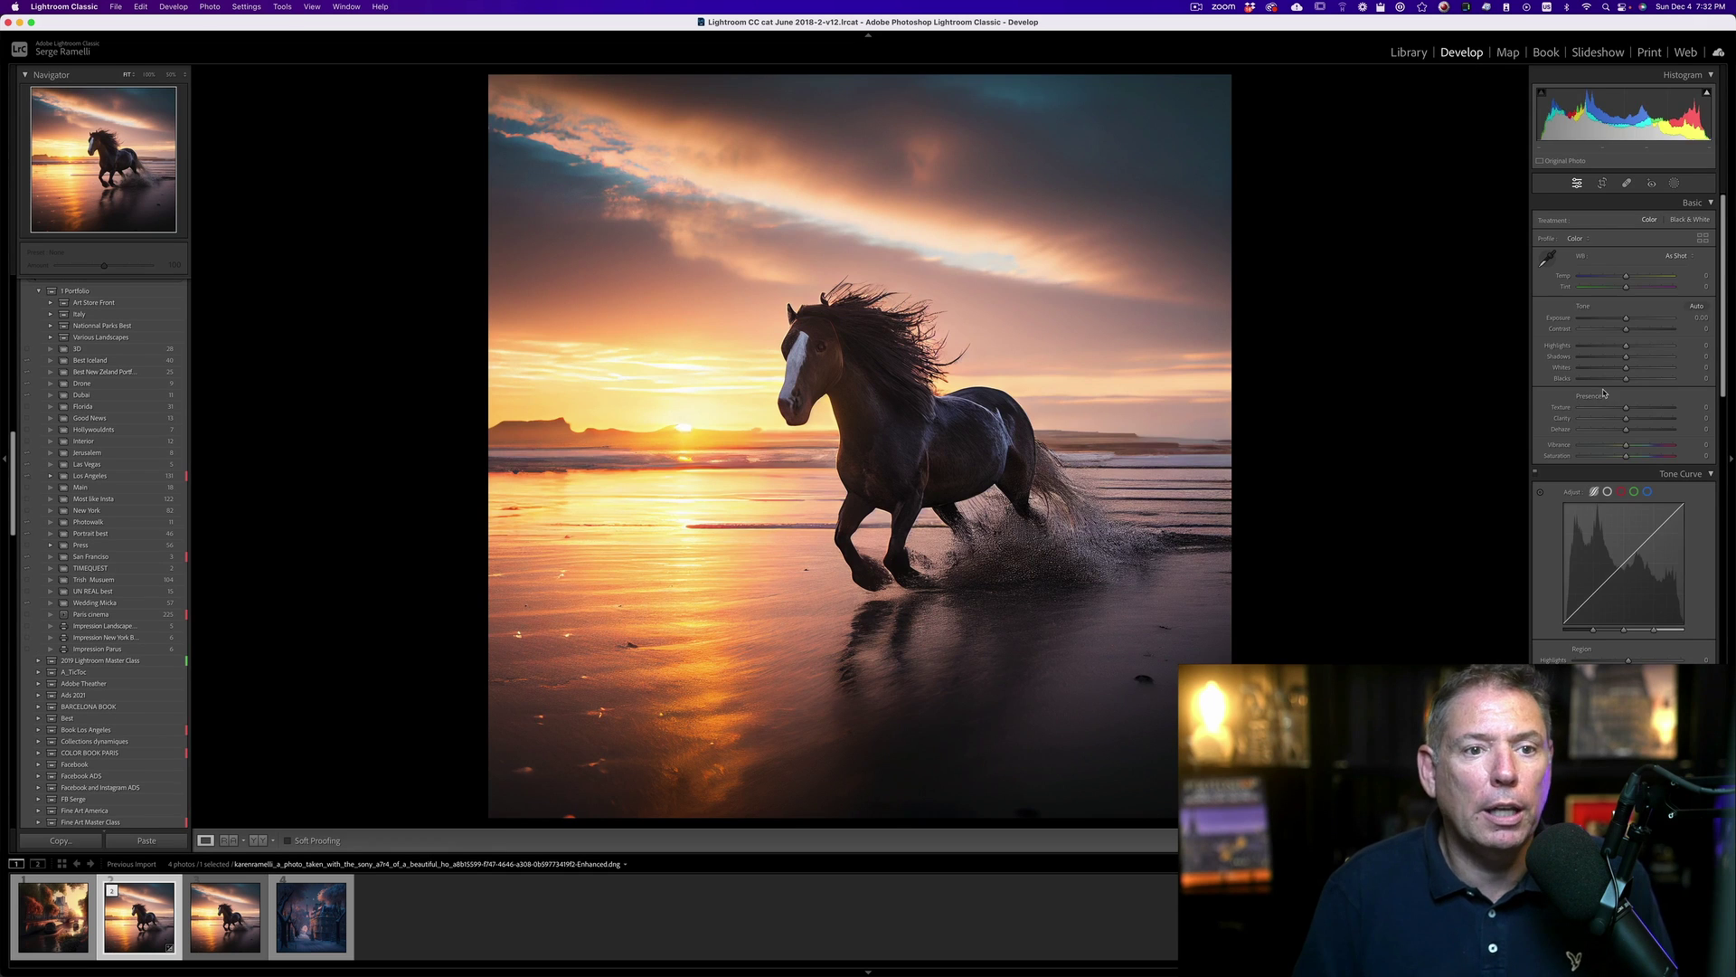
left_click(1646, 357)
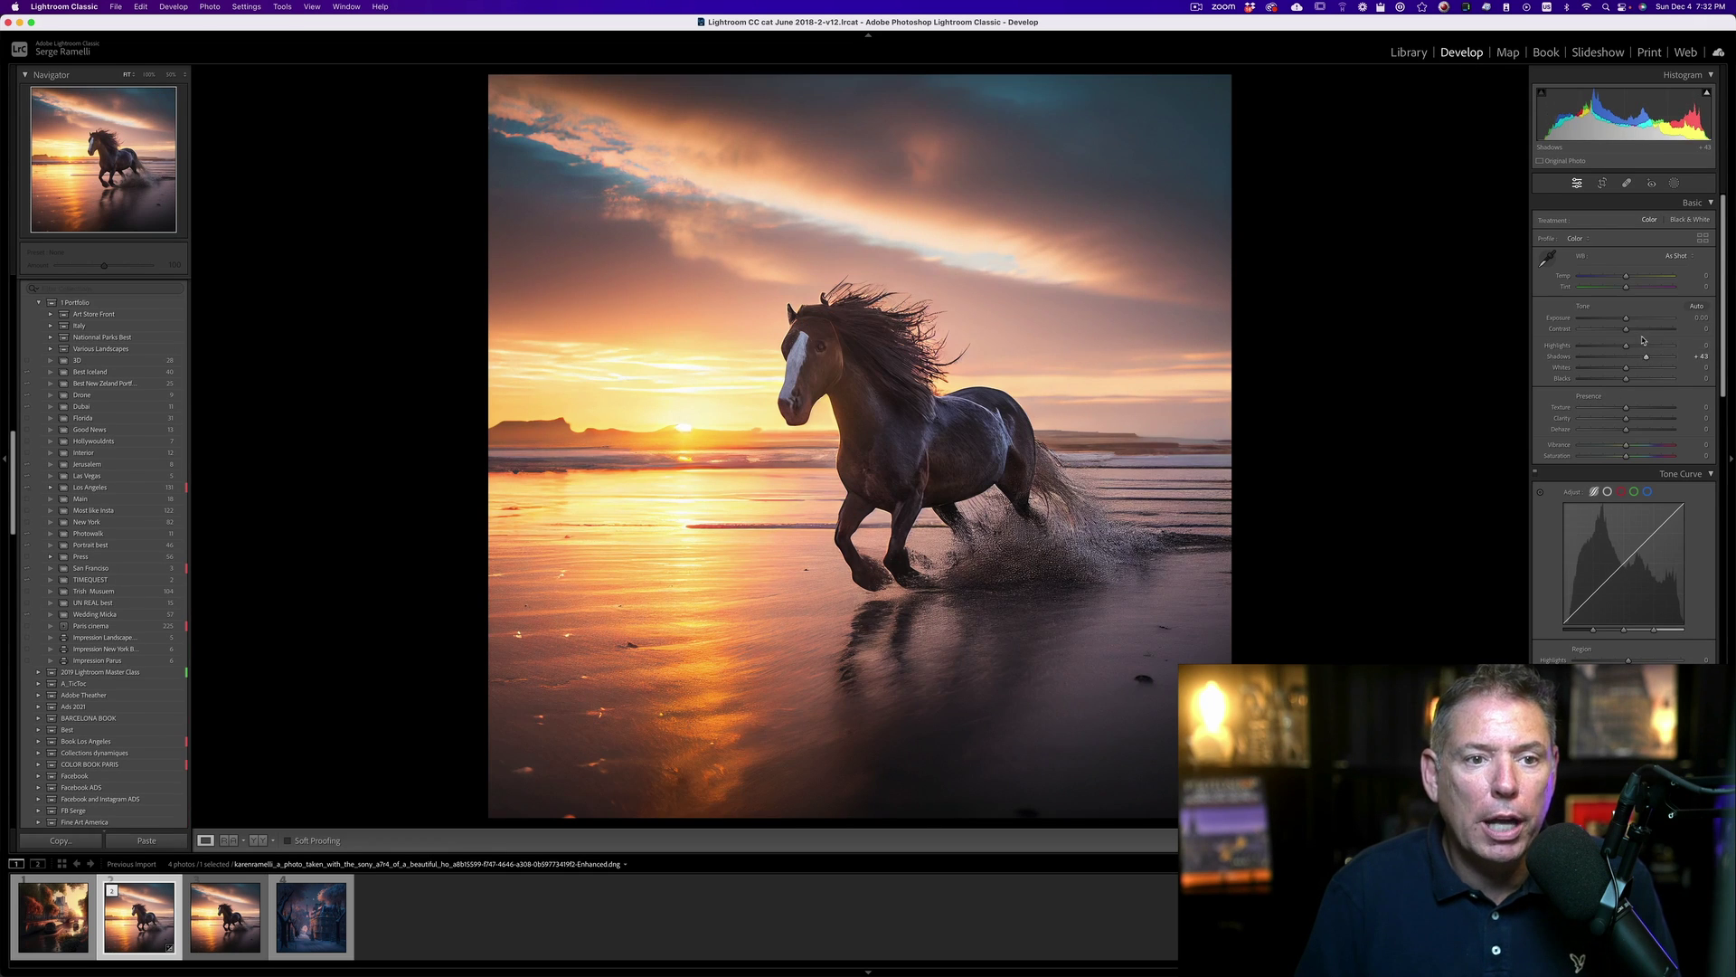
left_click(1648, 329)
left_click(1620, 378)
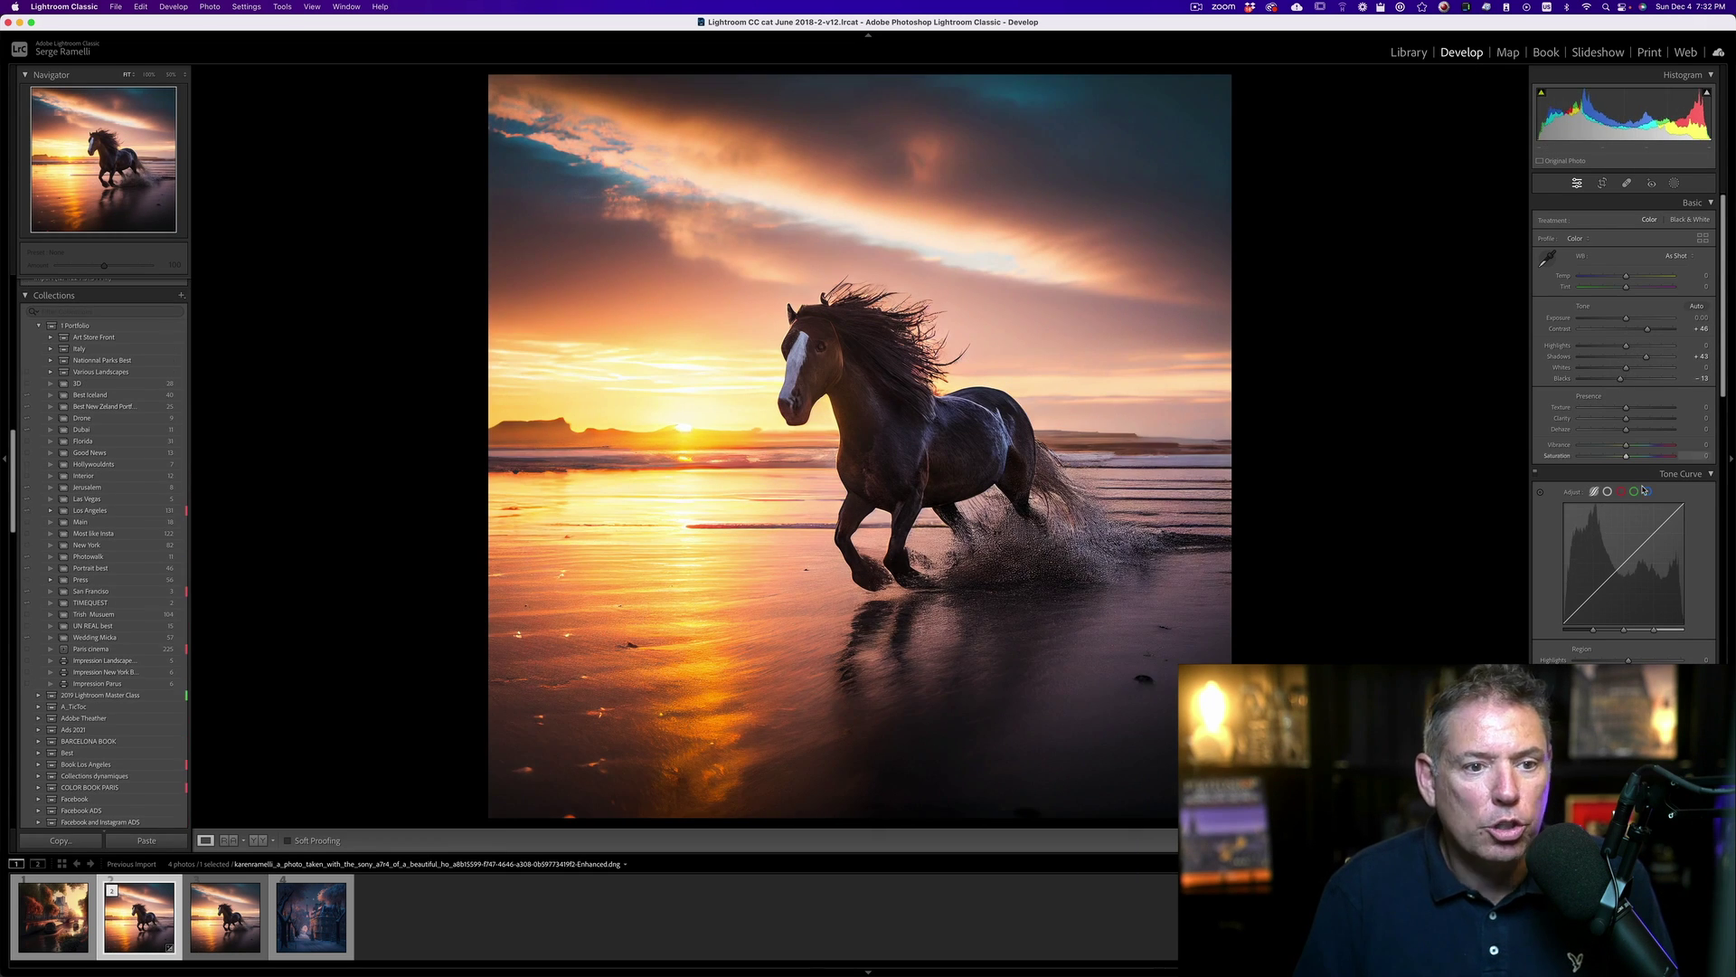
left_click(1637, 418)
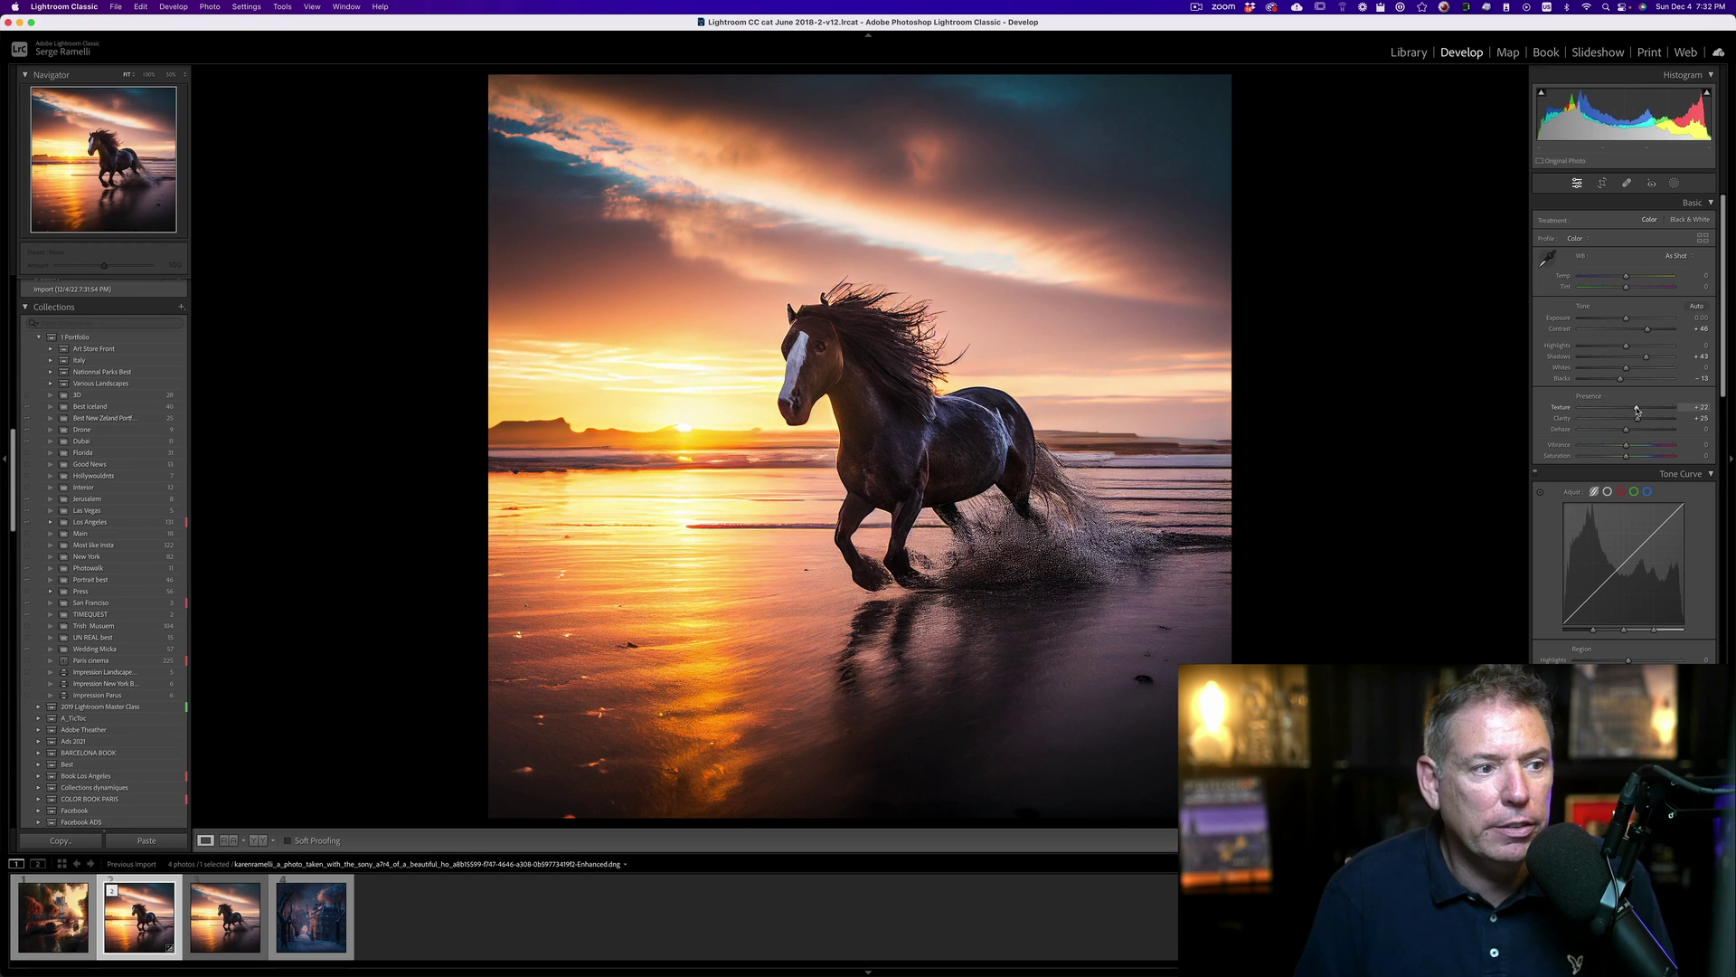
left_click(1636, 407)
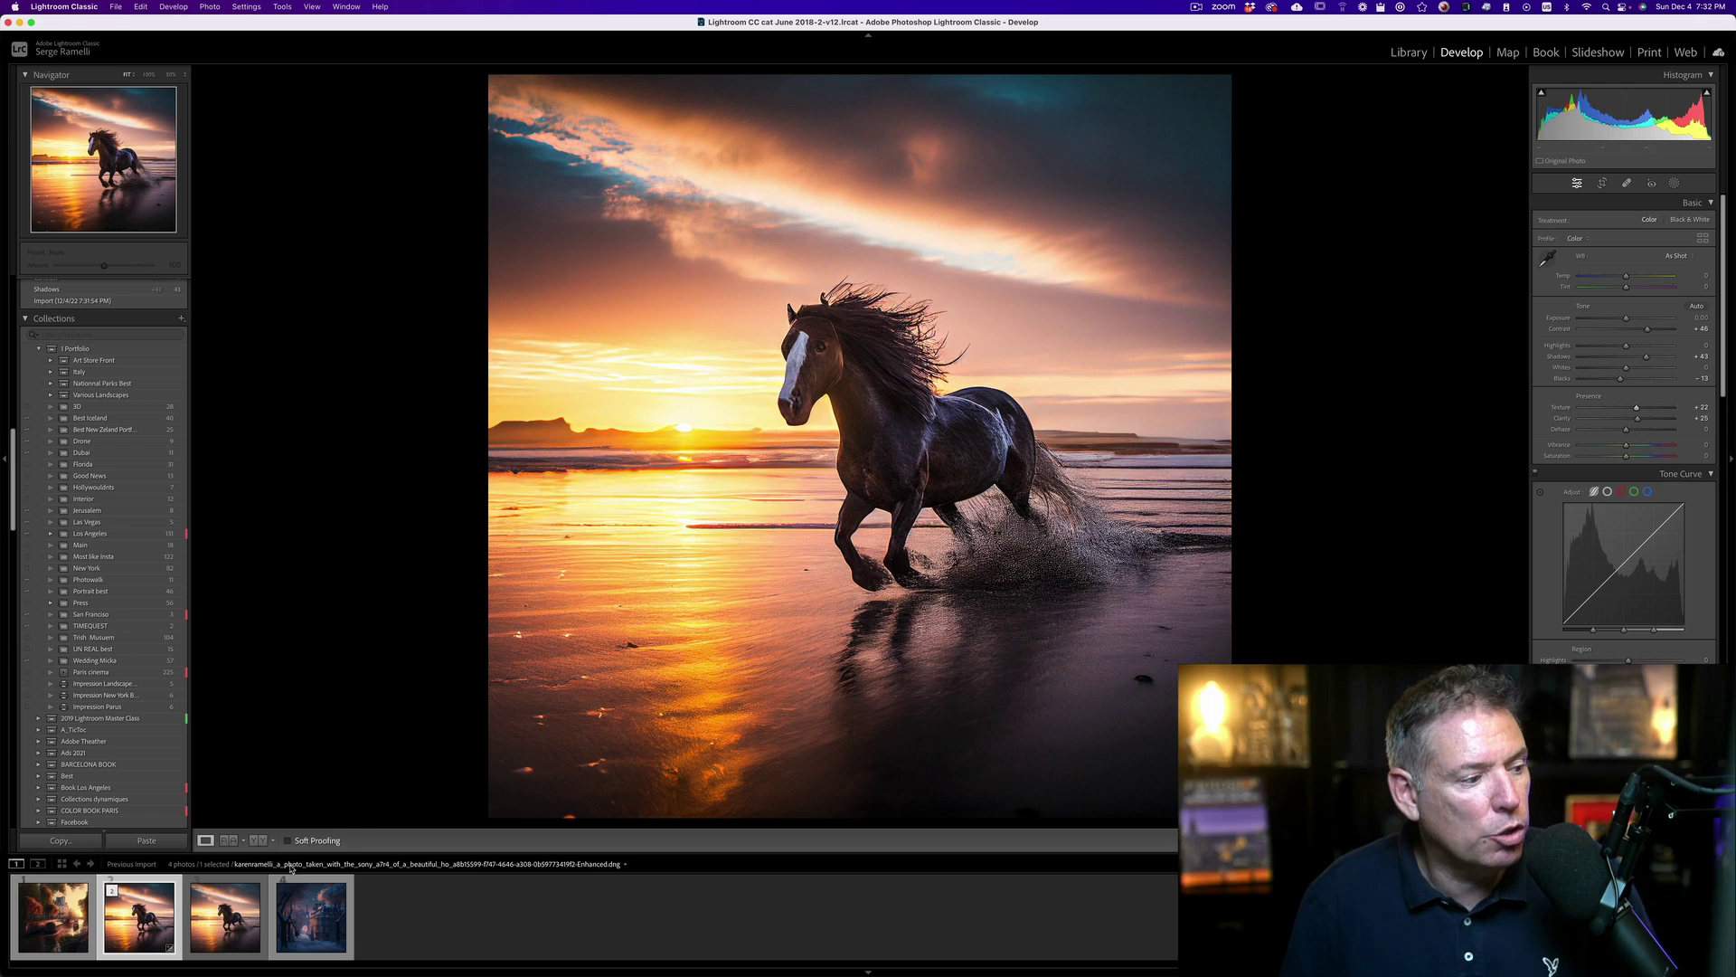
Review the photo's export settings (full-size sRGB JPEG, quality 94), then cancel without exporting
right_click(143, 935)
mouse_move(217, 907)
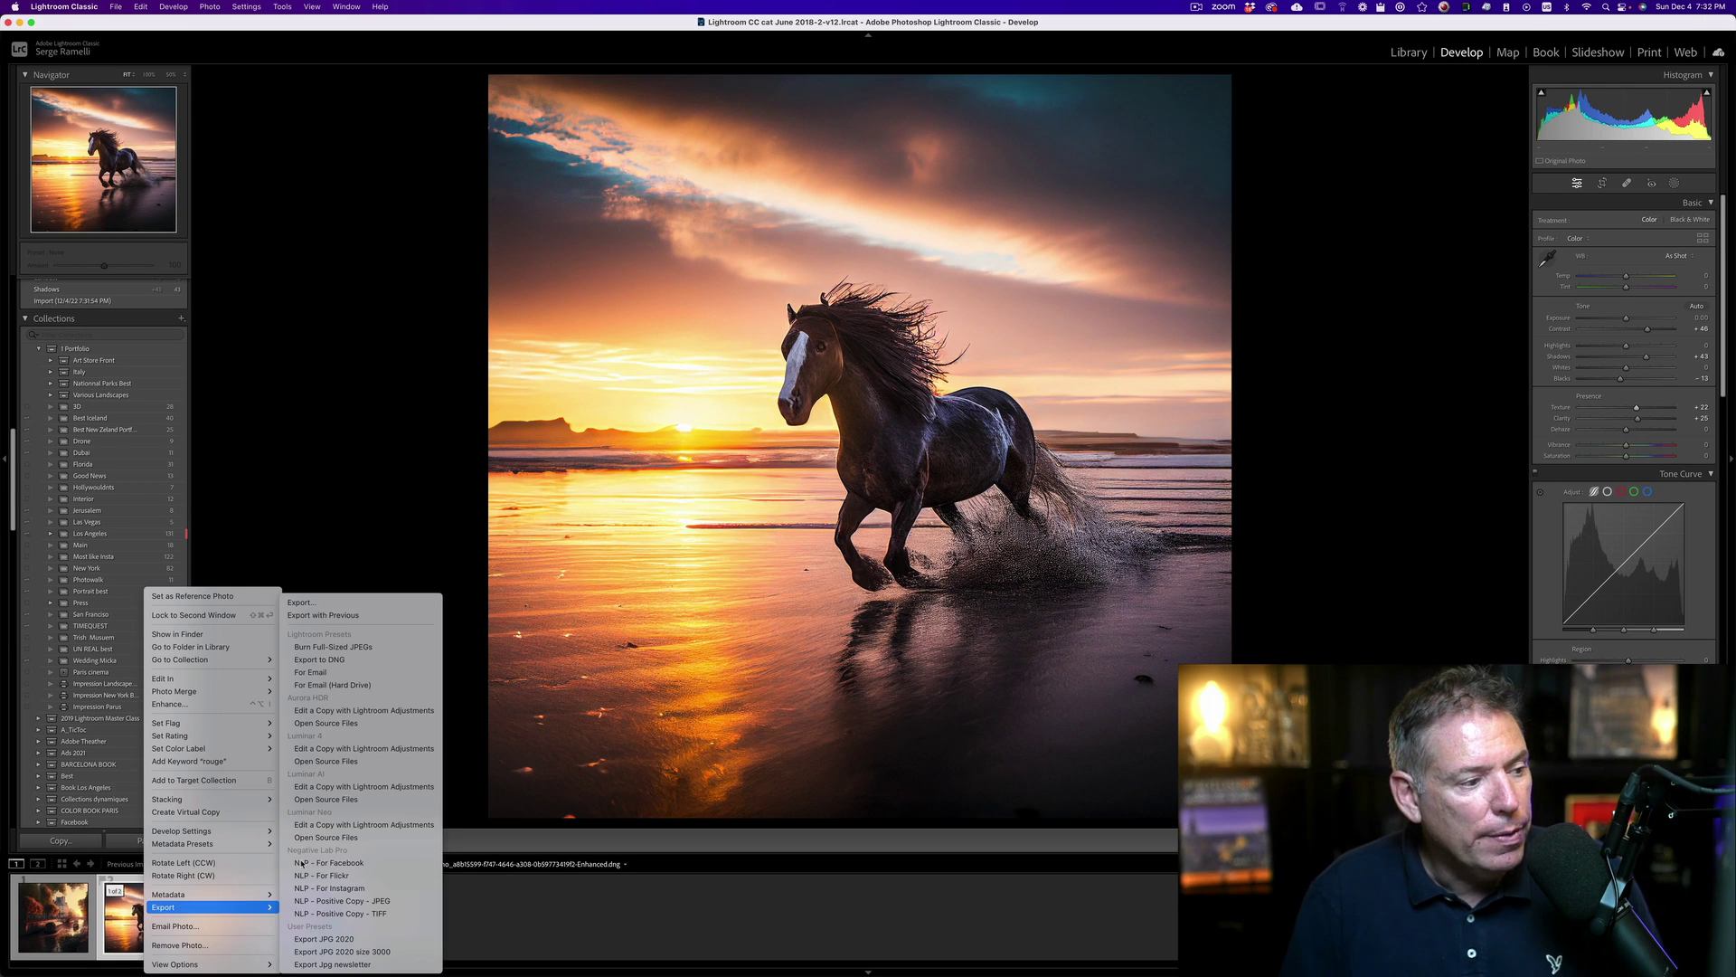
left_click(318, 603)
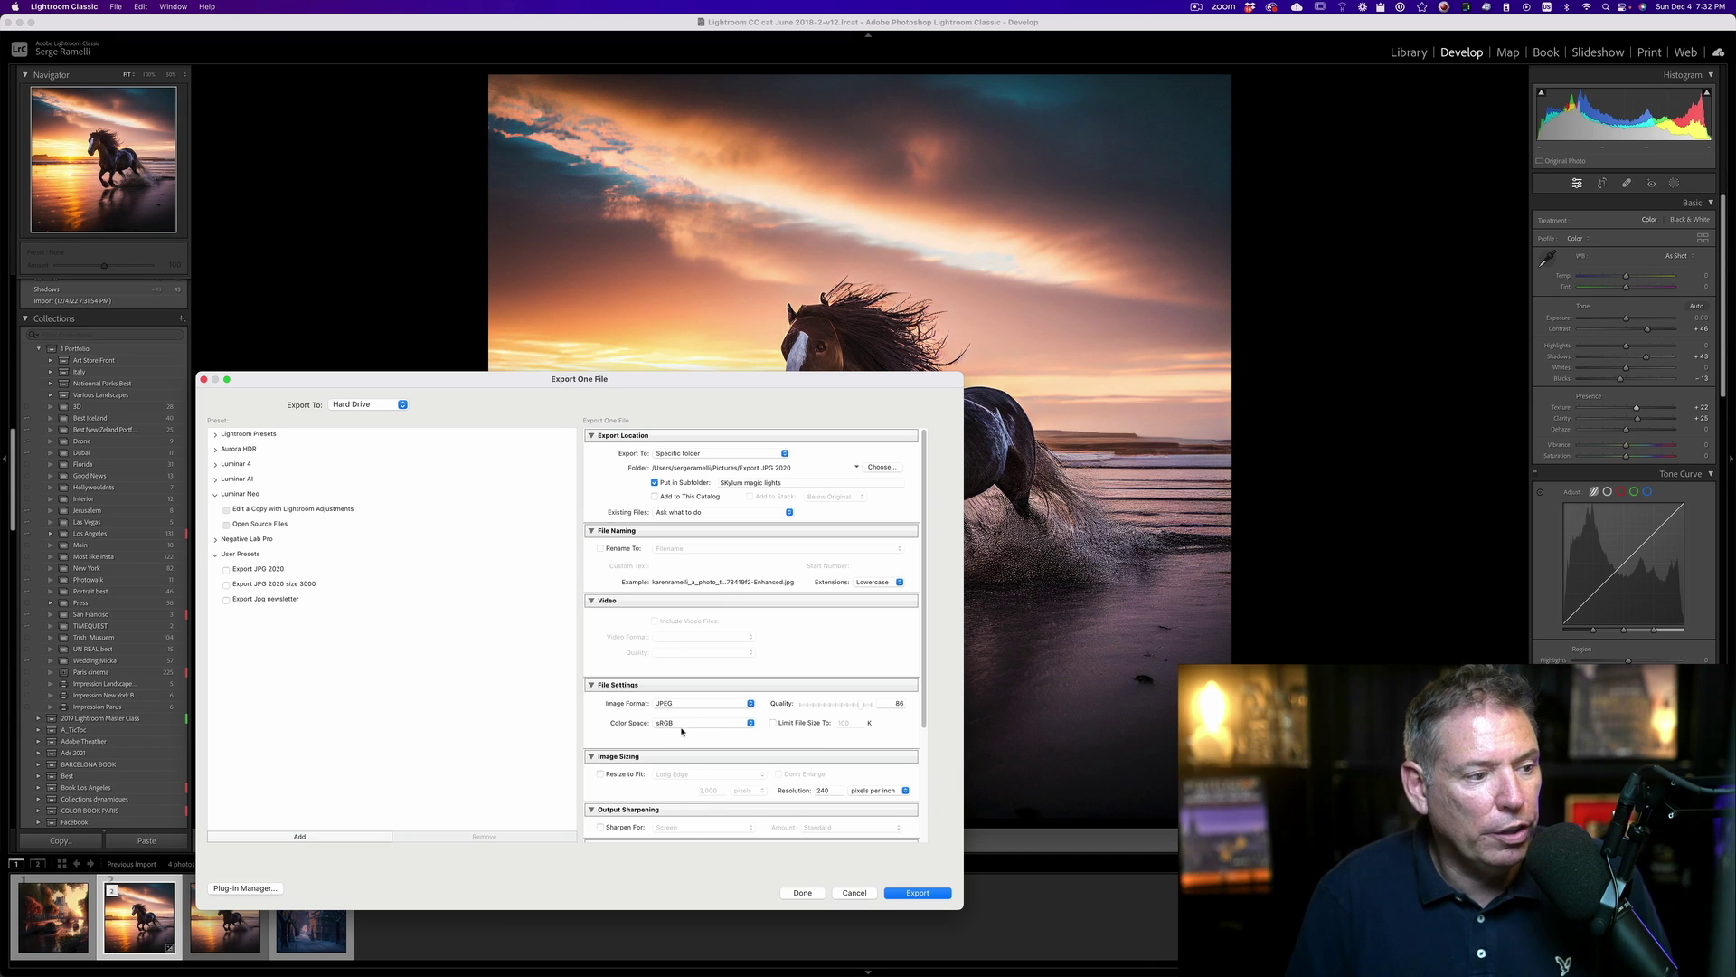
scroll(714, 715, "down", 2)
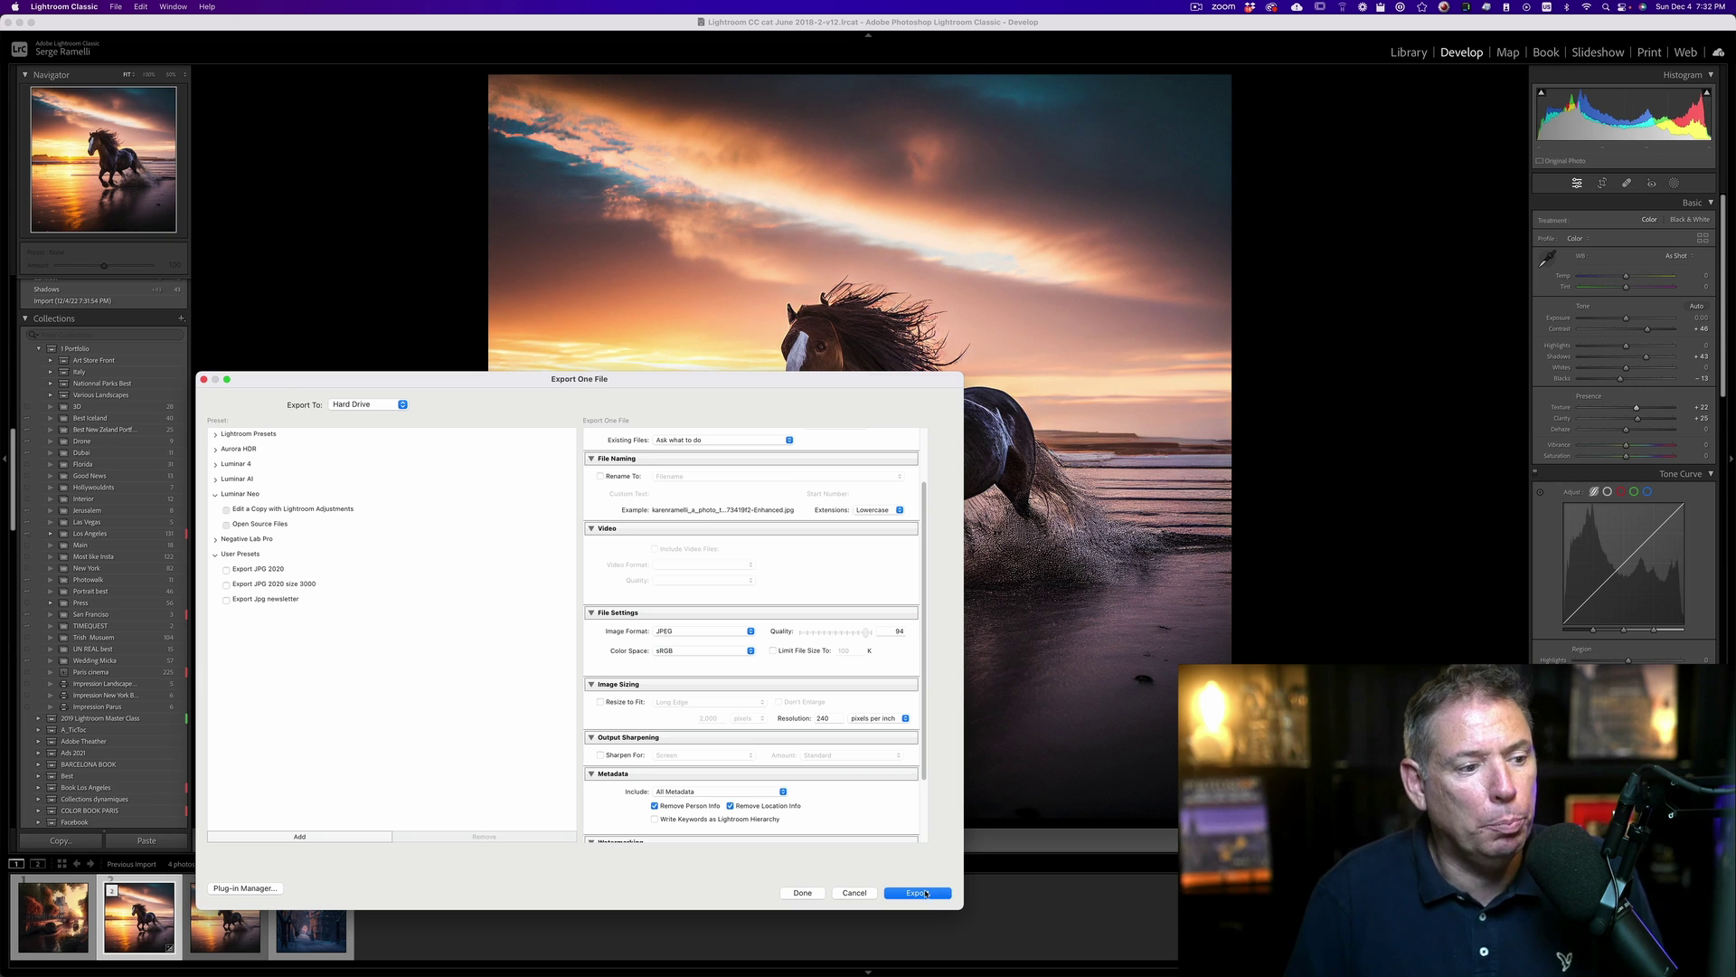
left_click(855, 893)
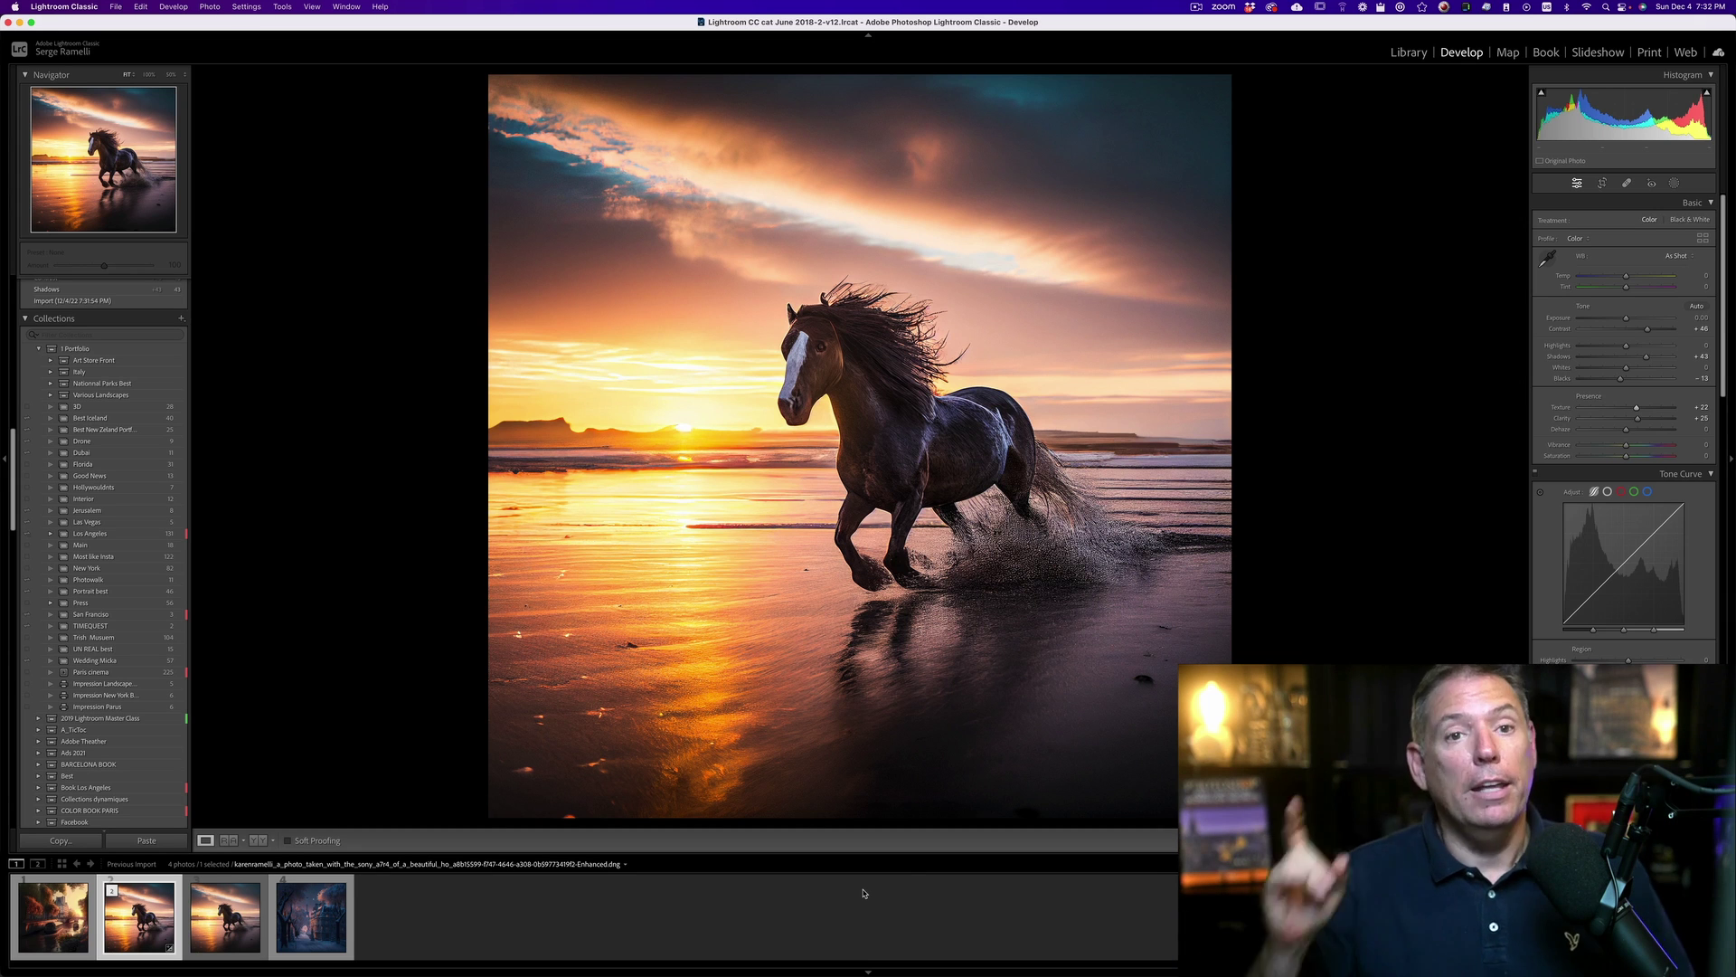
Select the original PNG and bring Photoshop to the front
key("Right")
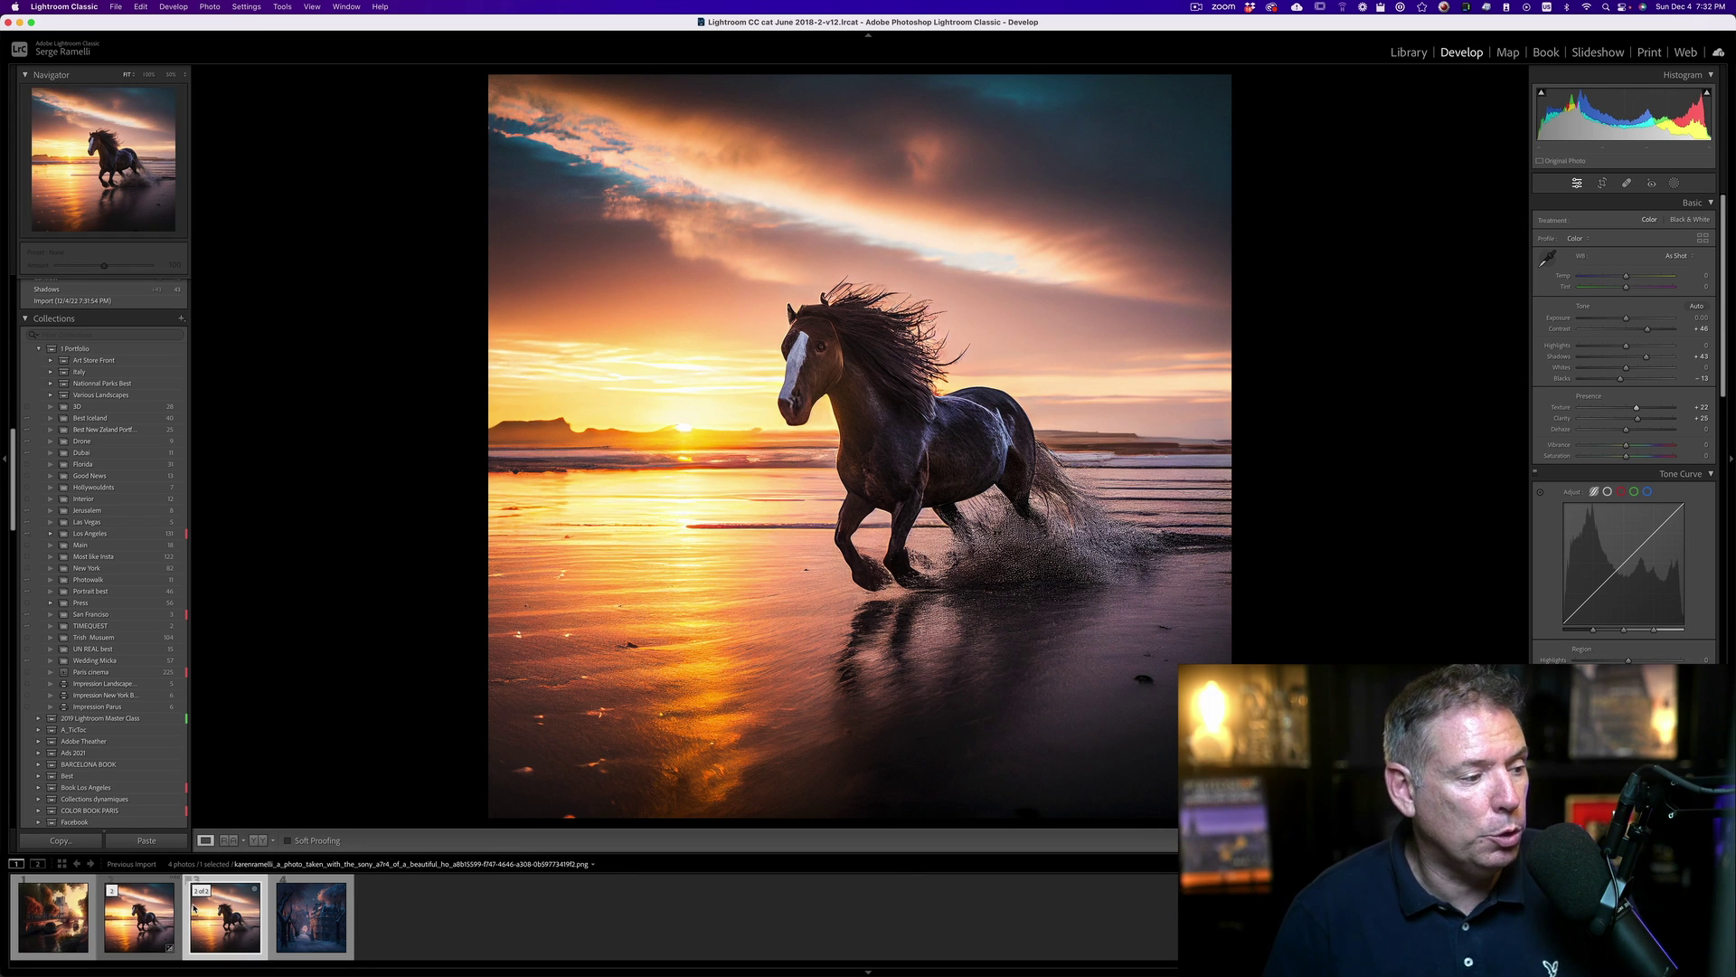
key("super+Tab")
left_click(889, 501)
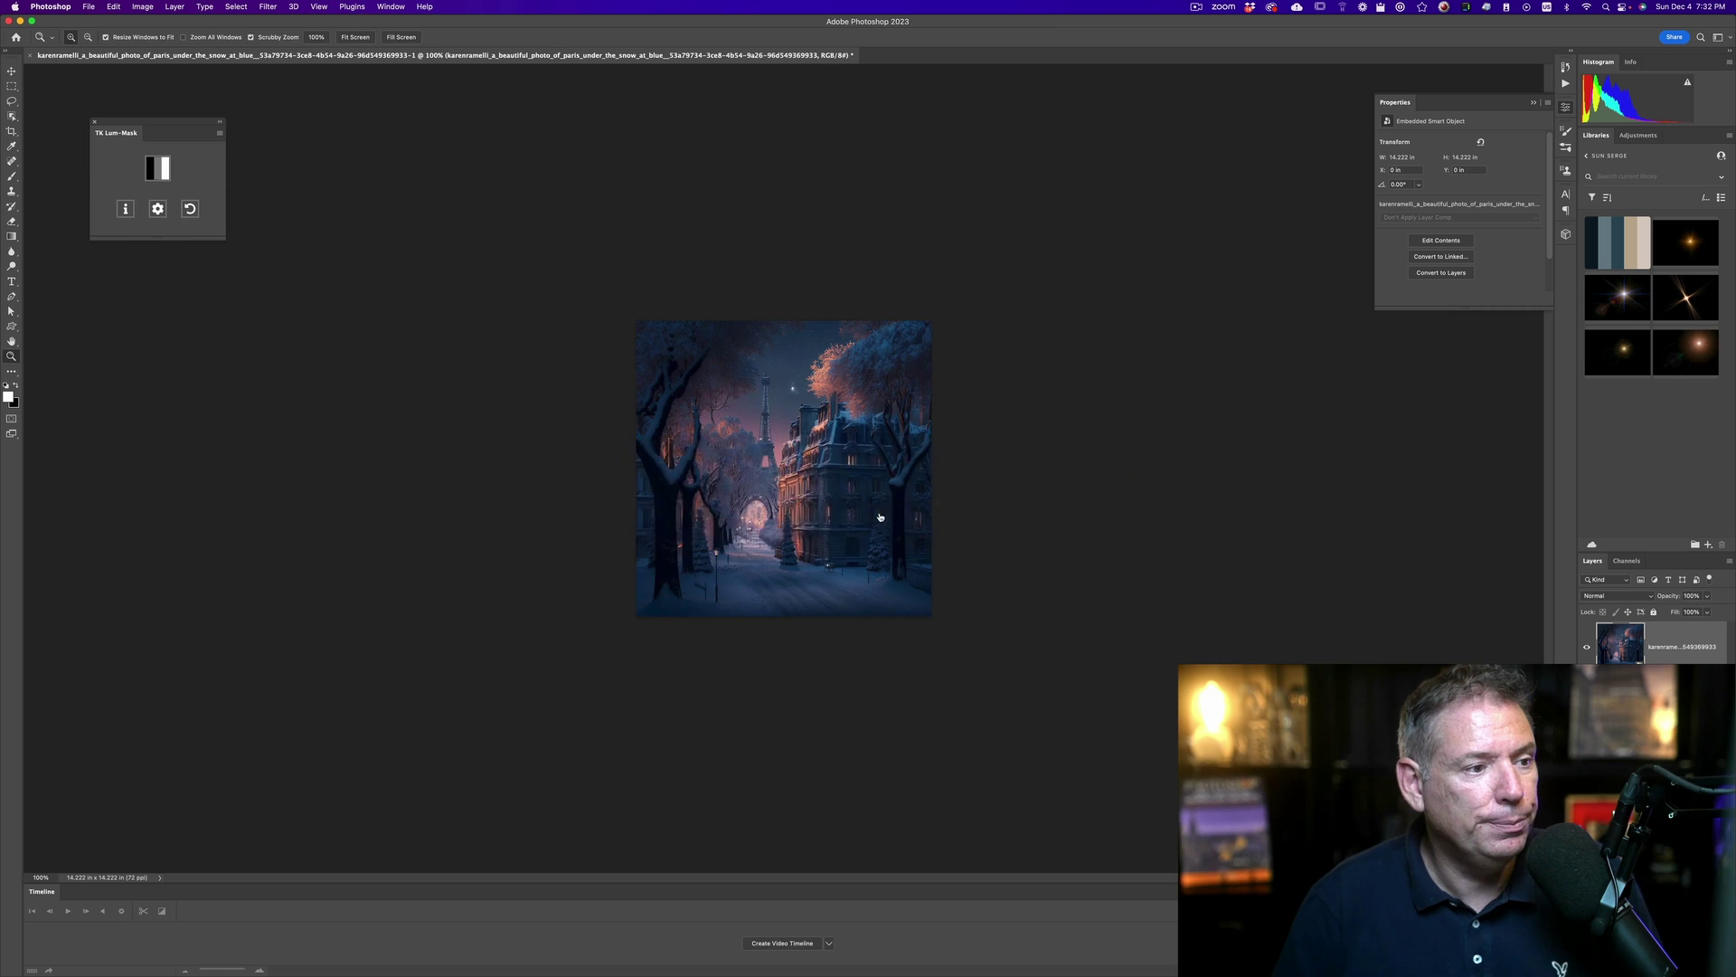
left_click(88, 6)
key("Escape")
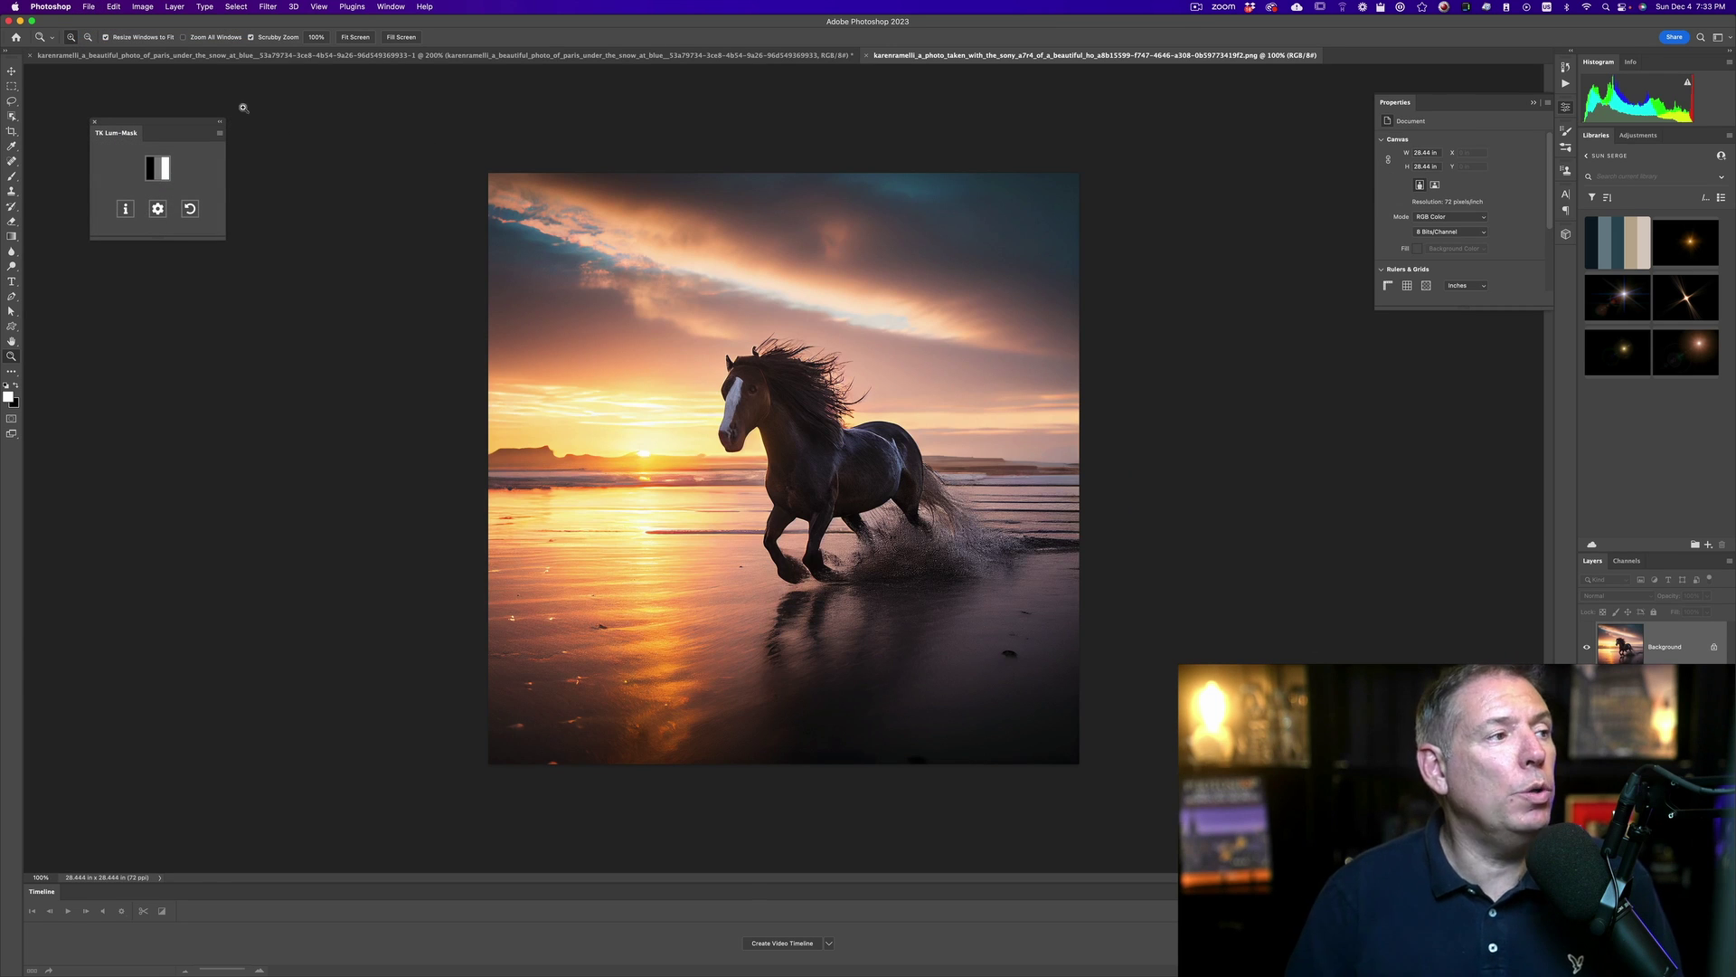
Resize the image width to 2048*2 pixels, giving 4096 × 4096 px, with Image Size
left_click(142, 9)
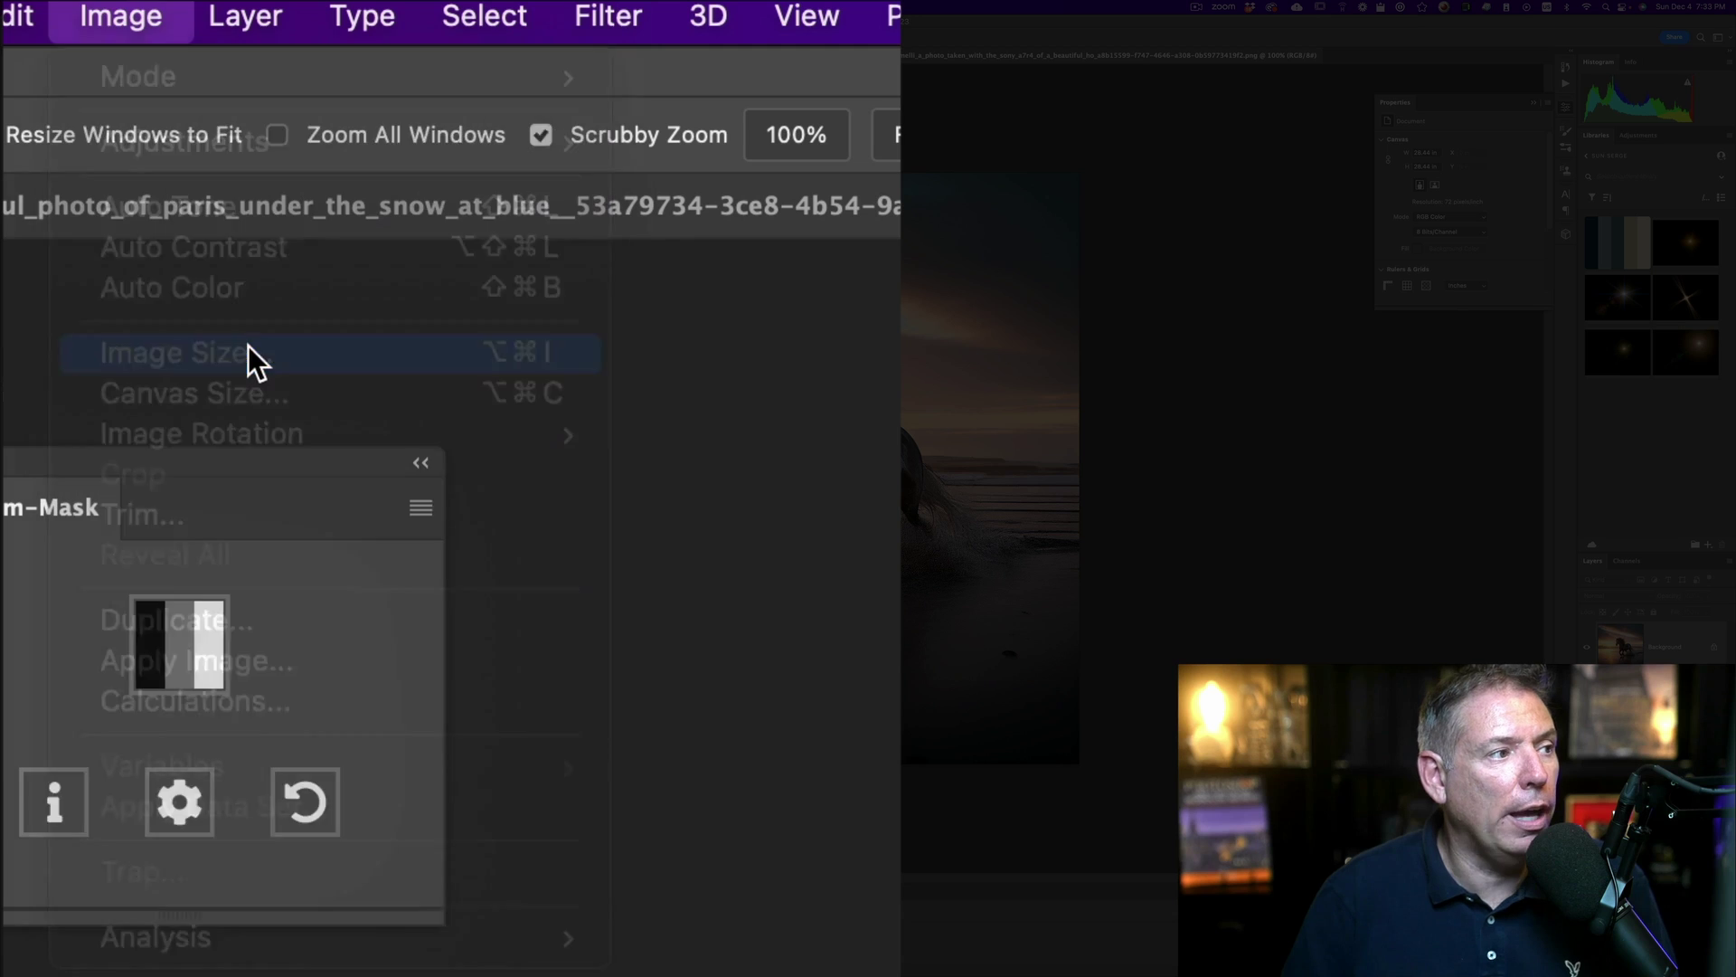
left_click(258, 362)
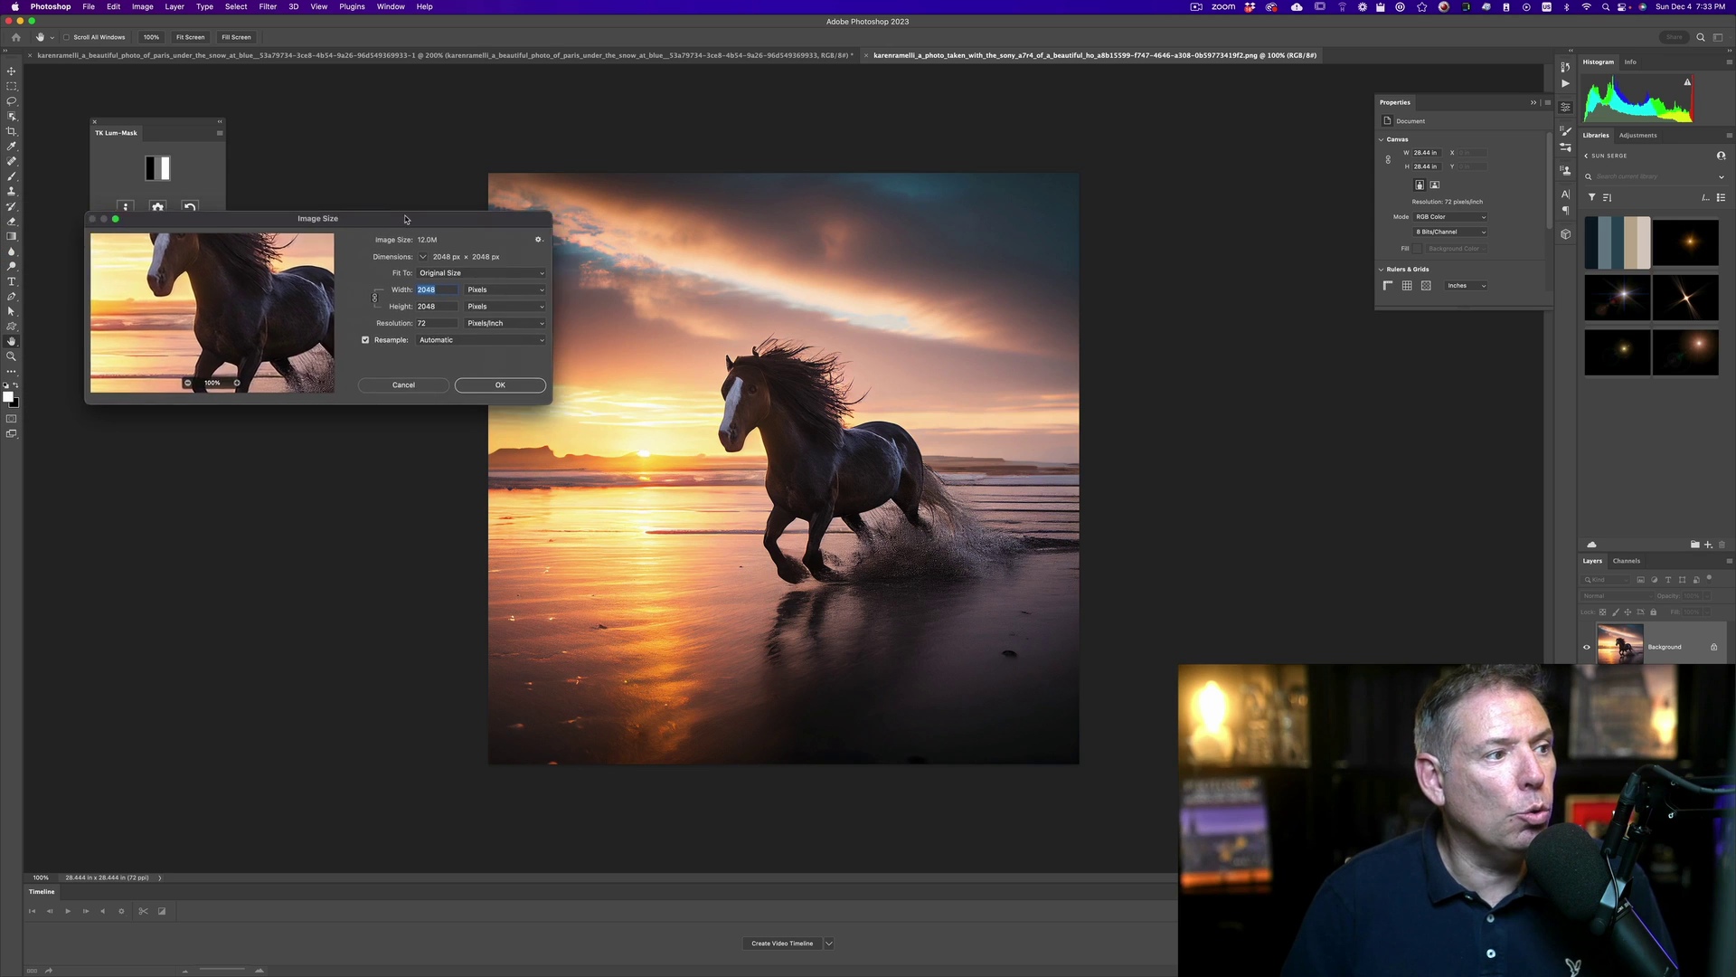
left_click(533, 293)
left_click(466, 291)
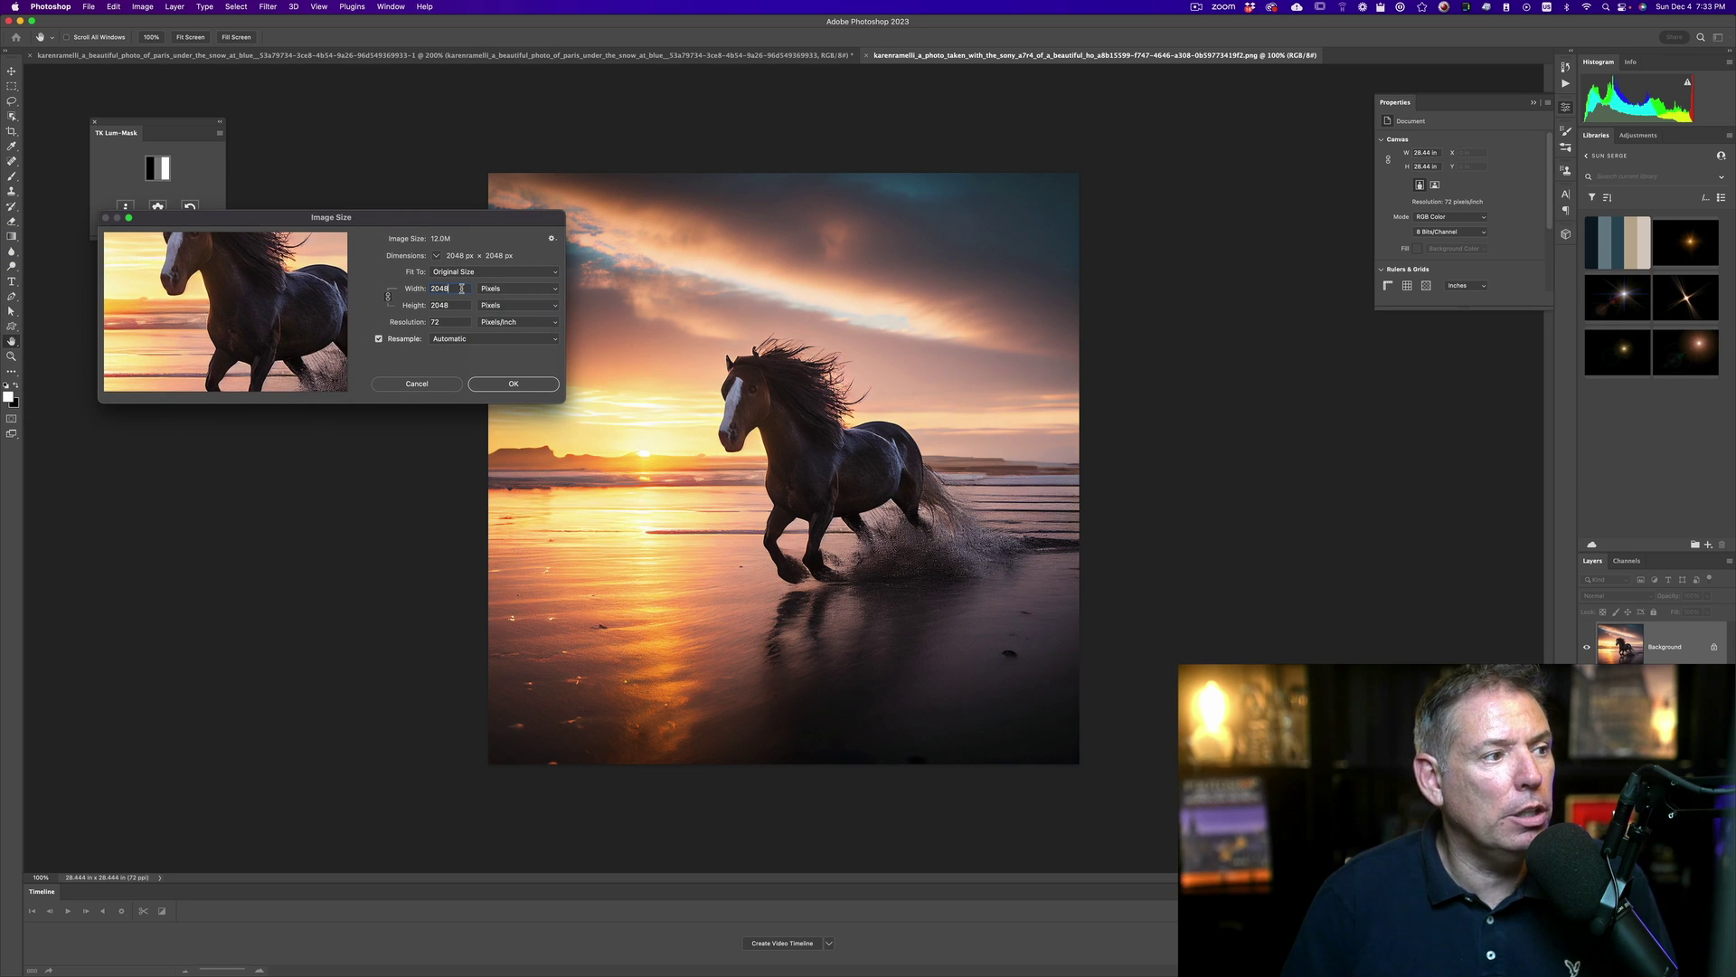
type("*2")
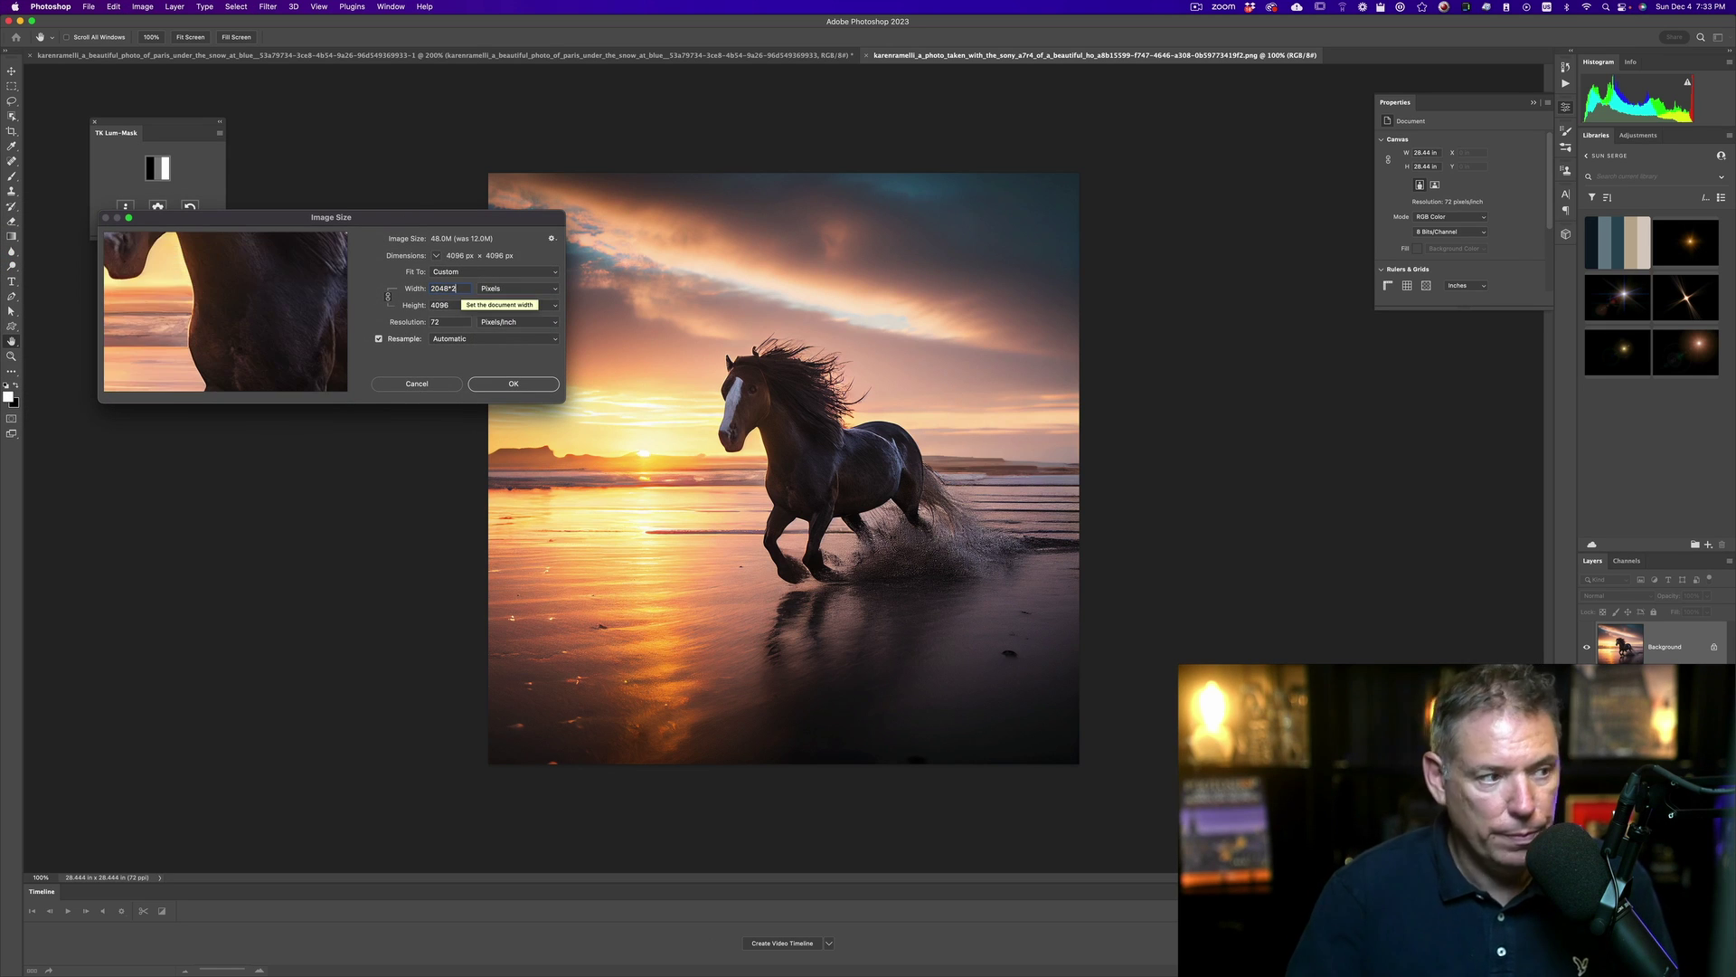
key("Return")
key("z")
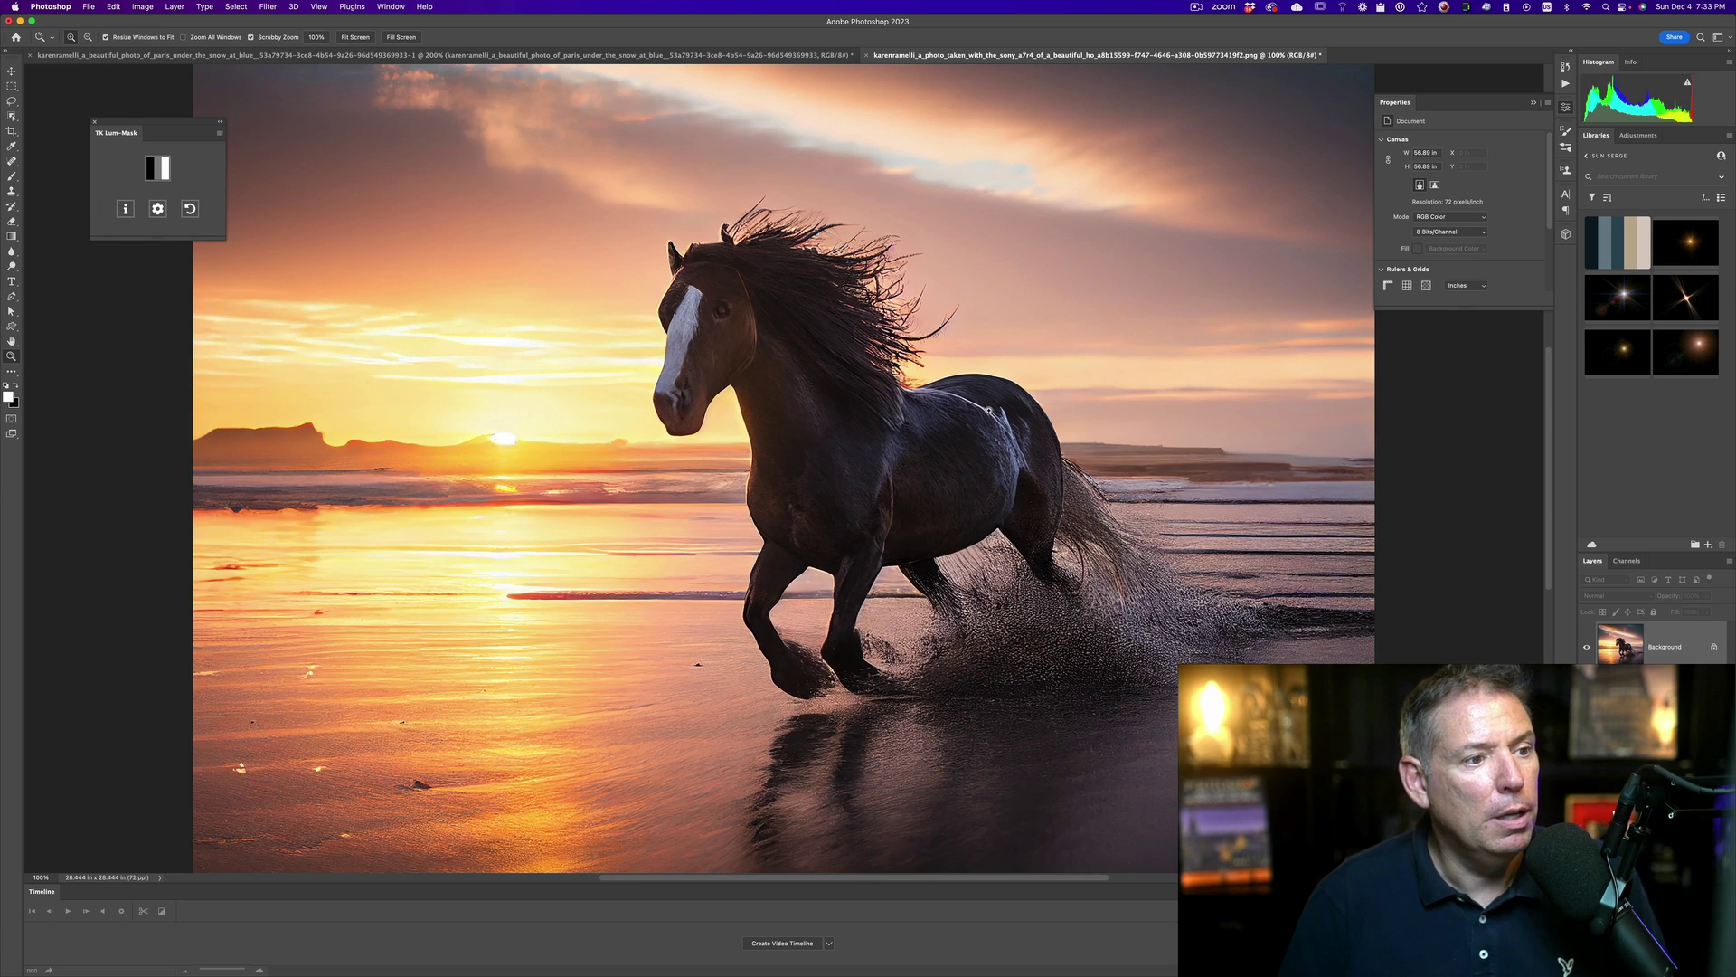
Zoom out to view the whole 4096 px horse image
left_click(915, 457, "alt")
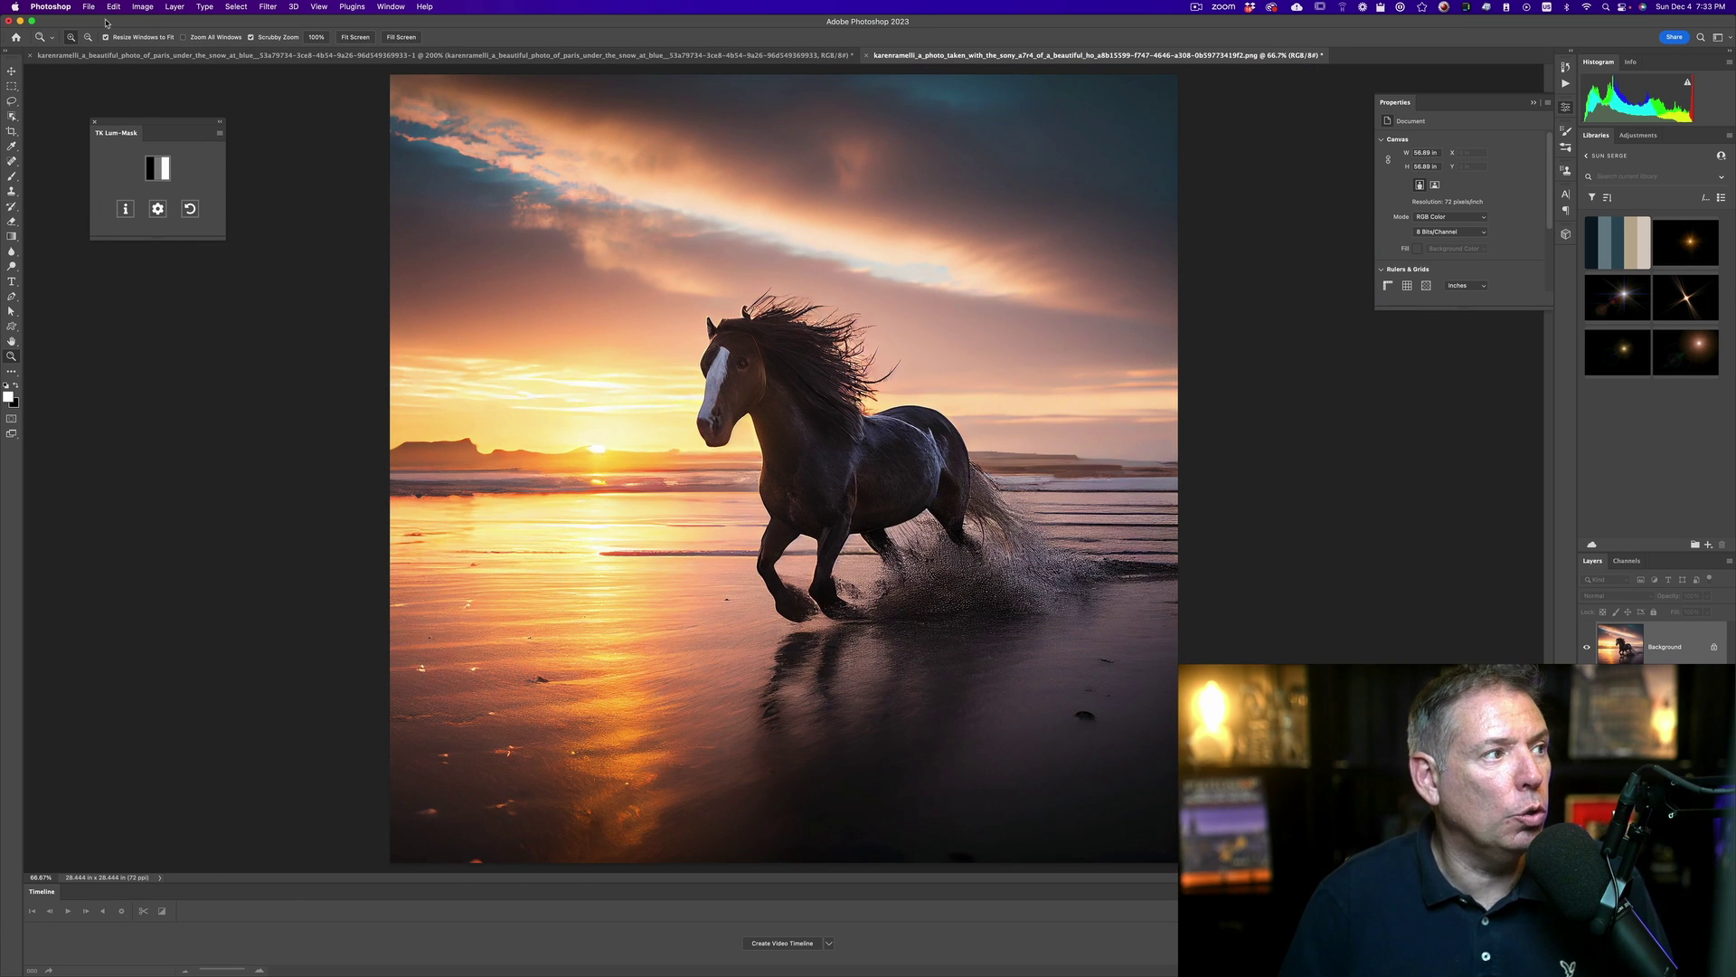
left_click(88, 7)
mouse_move(101, 191)
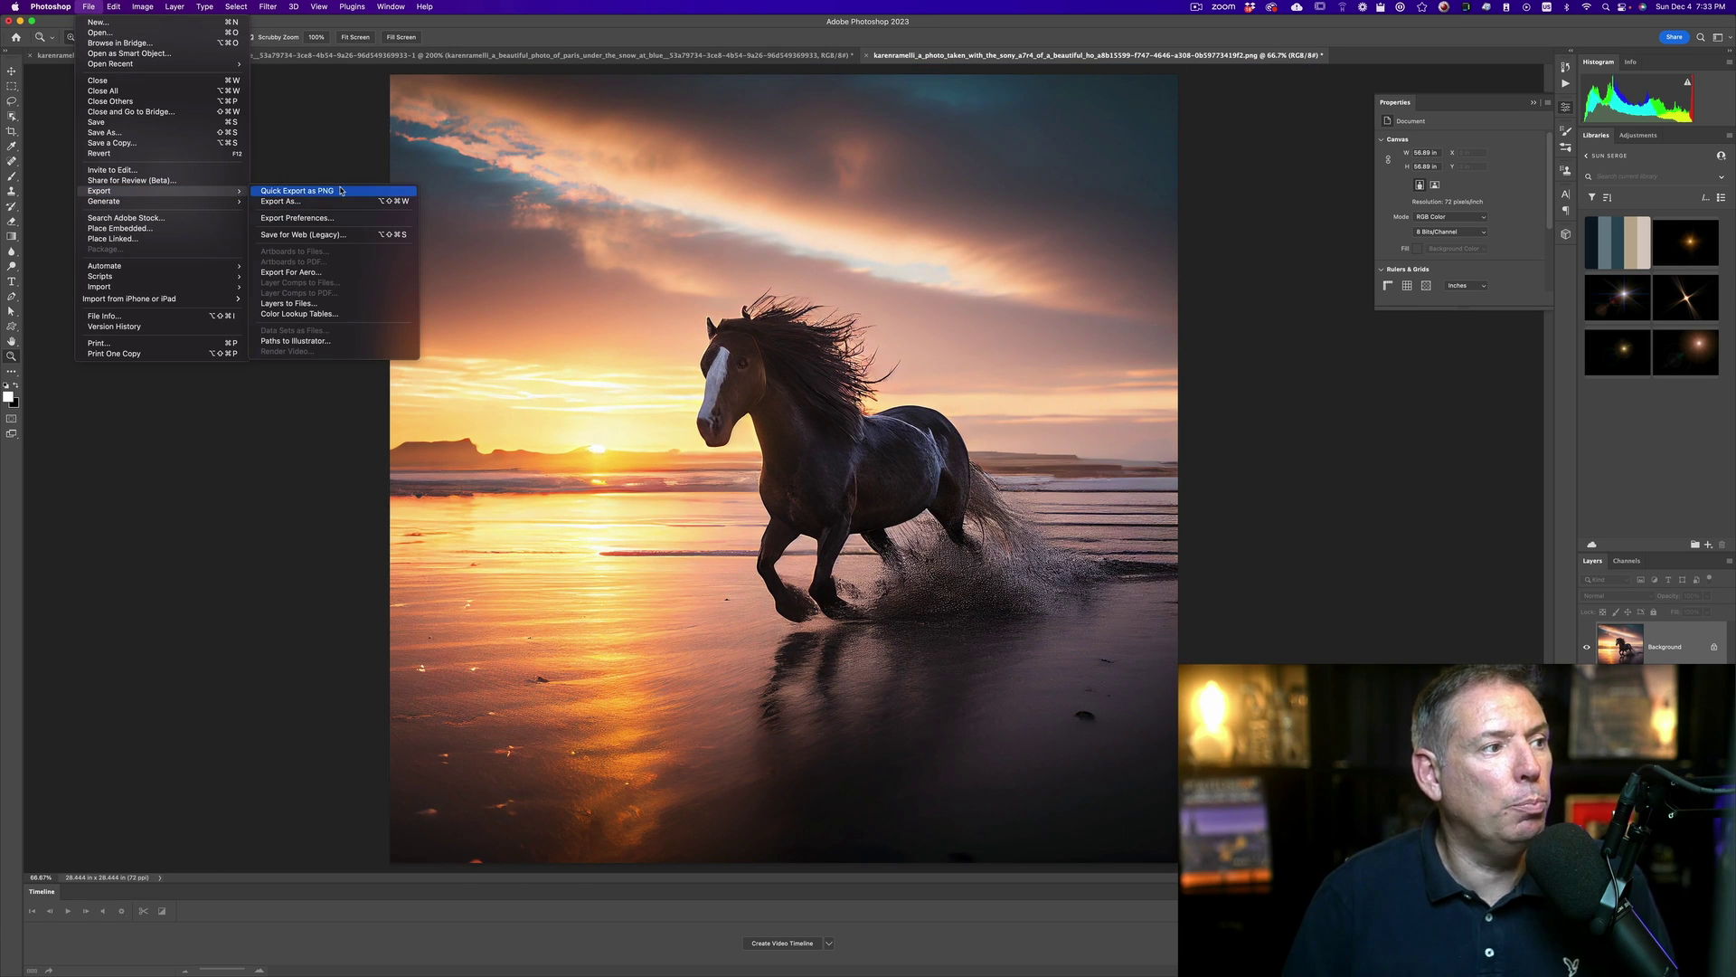
Open Save for Web (Legacy) and set the JPEG quality to 99
left_click(361, 237)
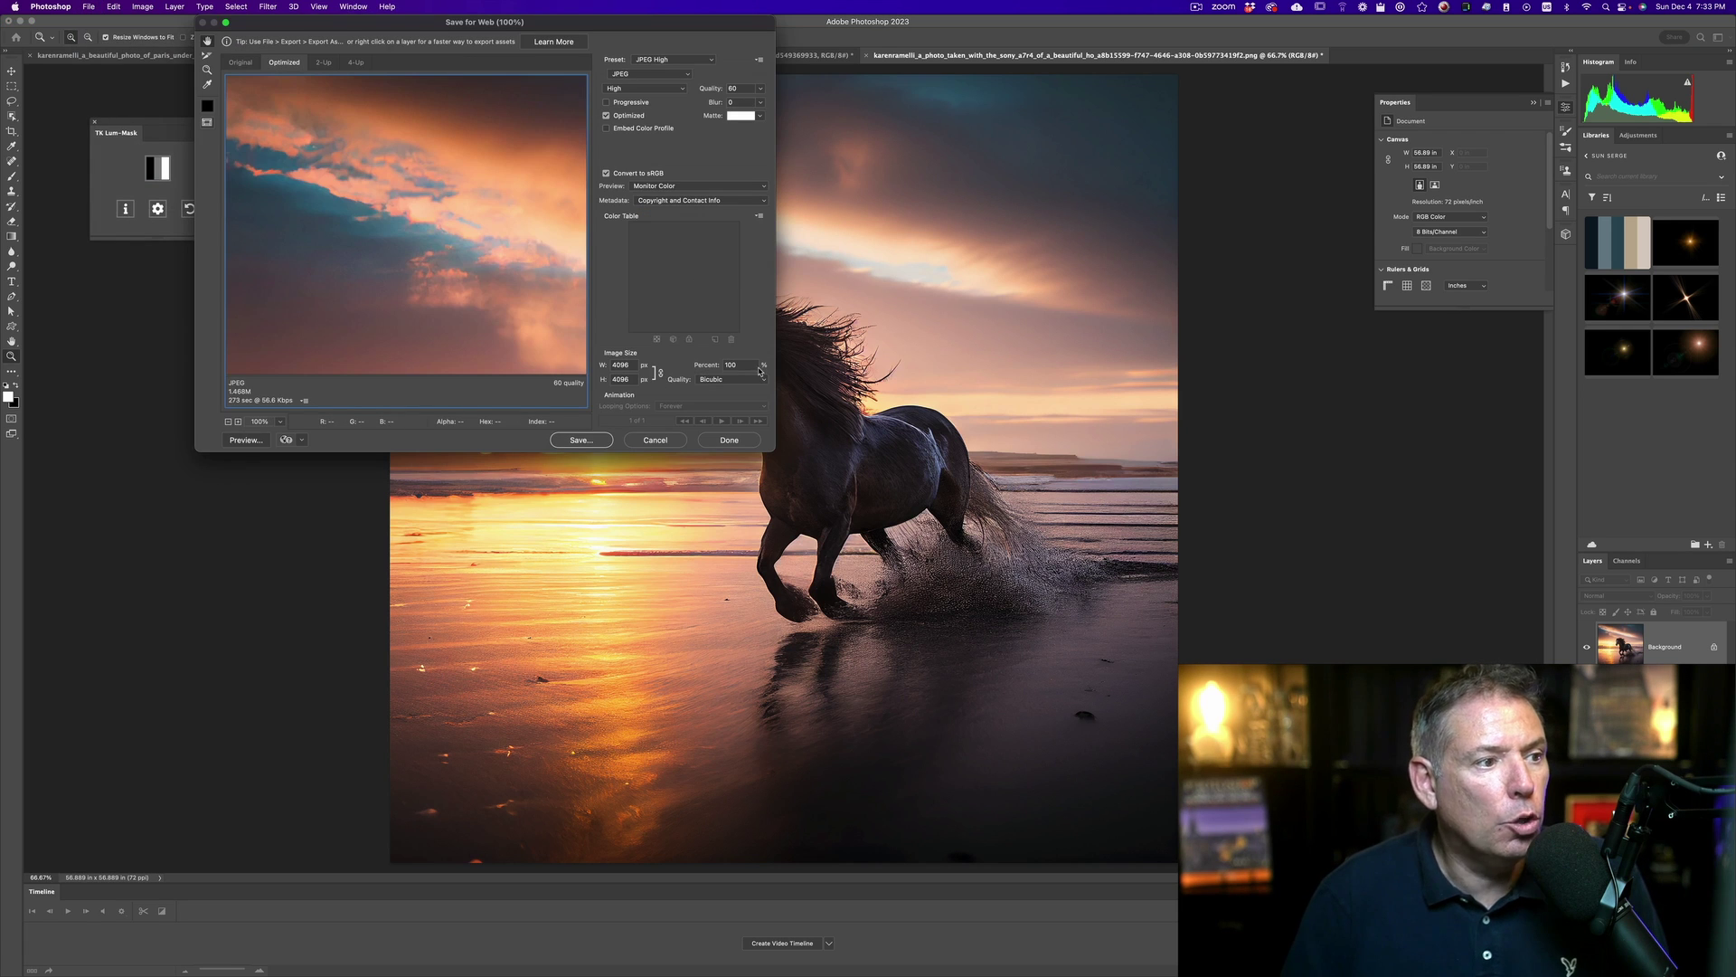
left_click(761, 89)
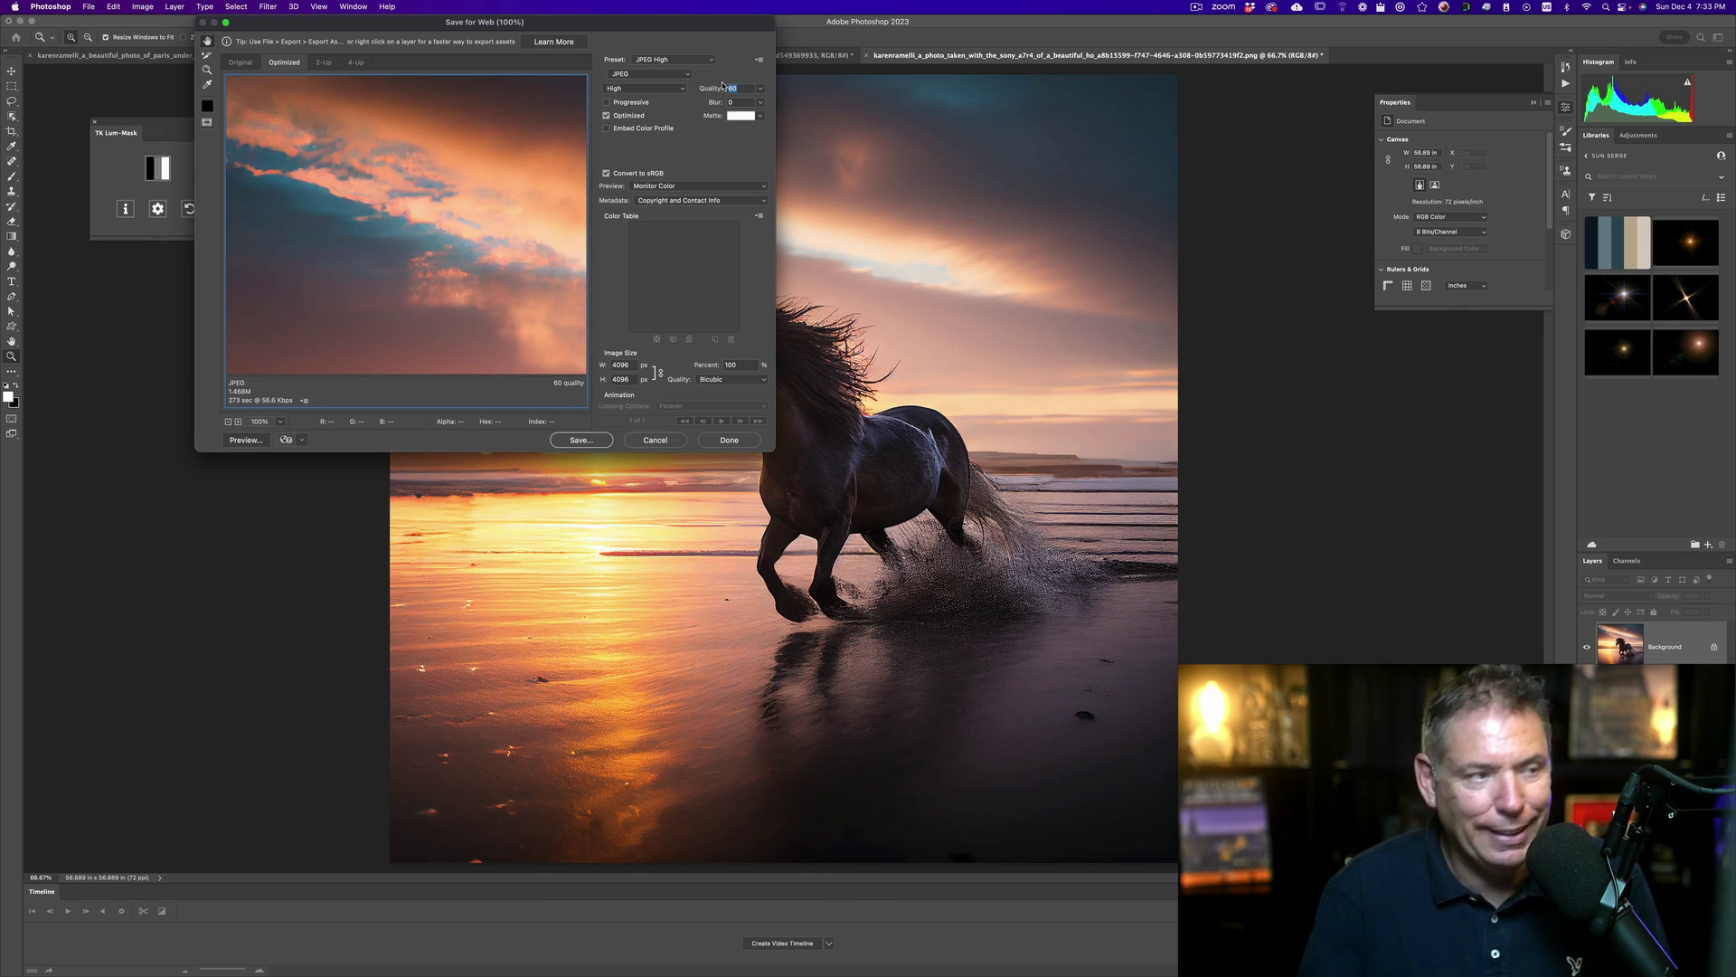
type("9999")
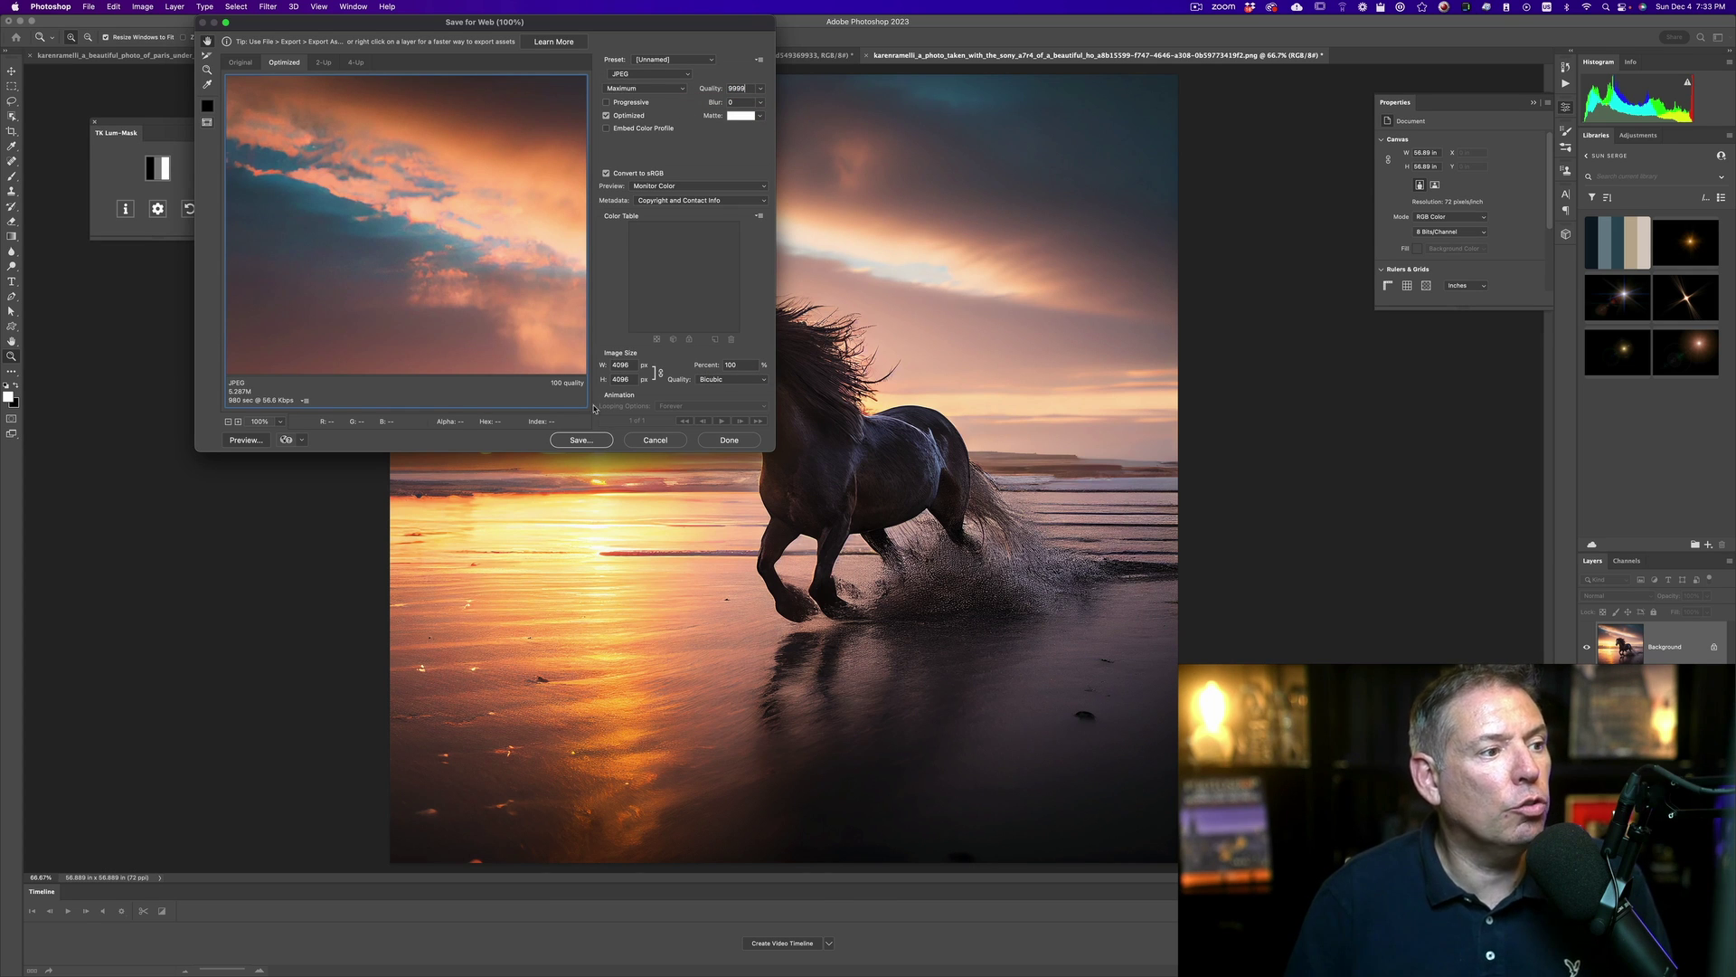